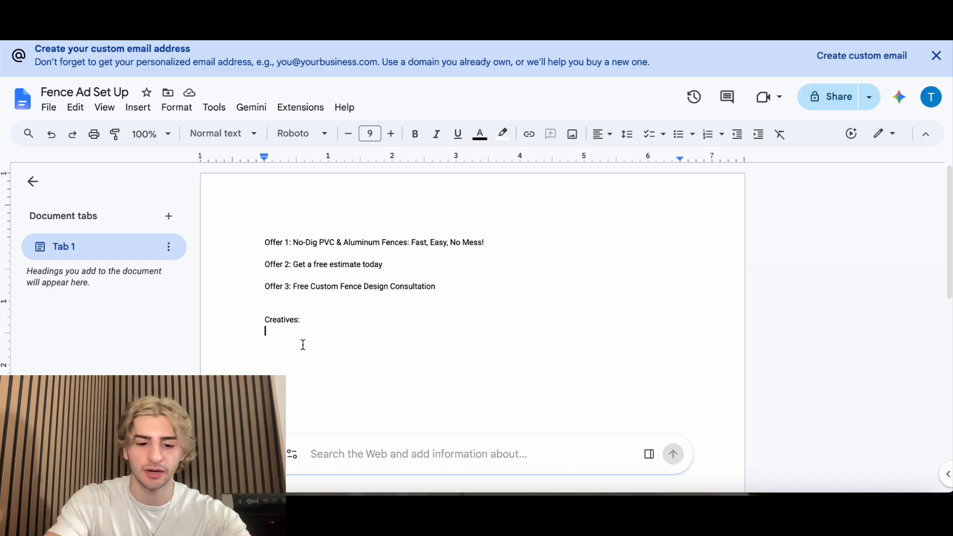
Step: Under the Creatives heading, add a "Video Ad:" section listing "-Video", "-script" and "-Copy" on separate lines
{"action": "type", "text": "Video Scr"}
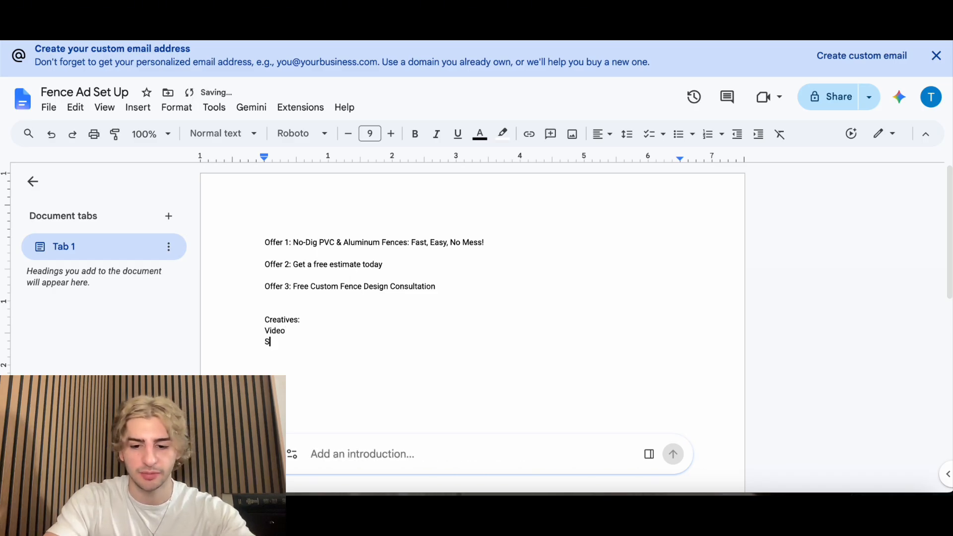
{"action": "type", "text": "ipt "}
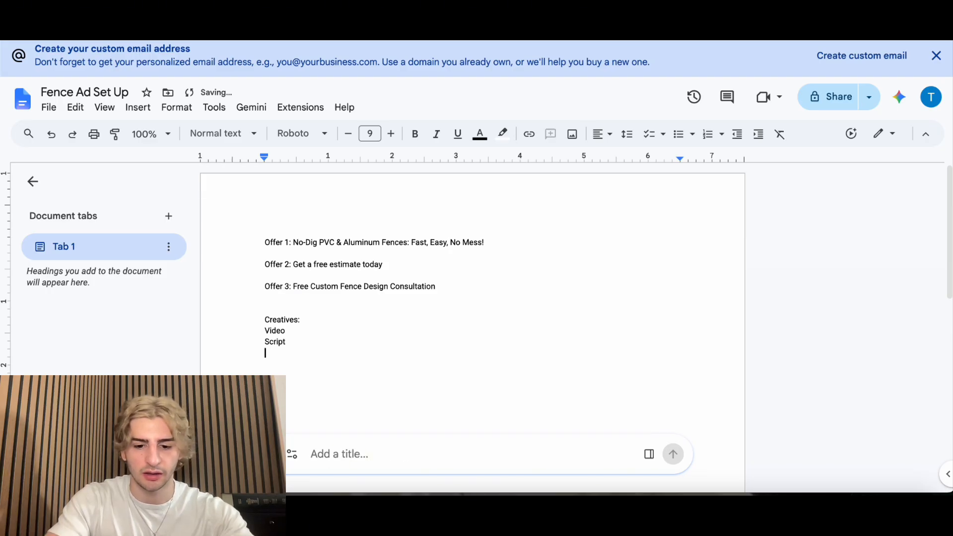
{"action": "type", "text": "Copy"}
{"action": "key", "text": "Return"}
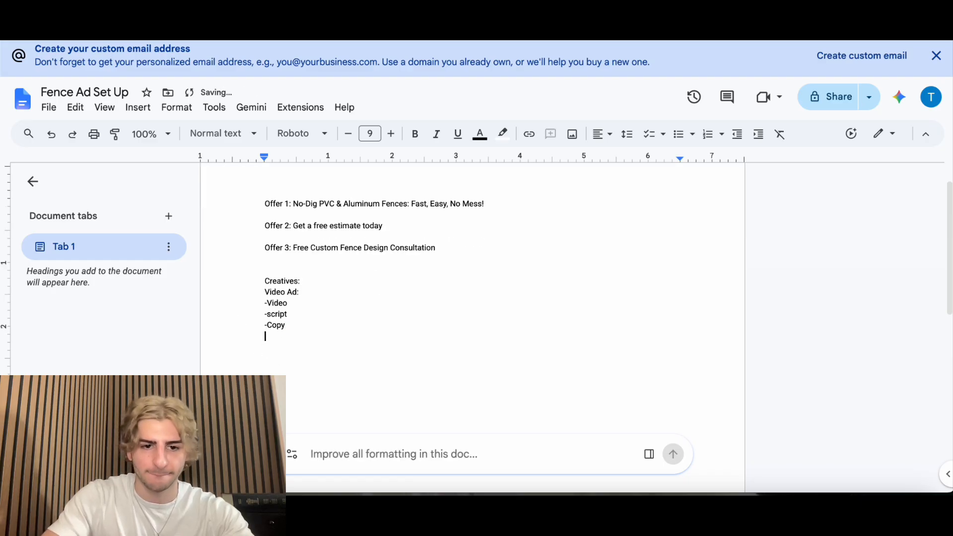
Step: Add an "Image Ad:" section listing "-images", "-imge copy" and "-Ad copy", and turn the Video Ad items into a bulleted list
{"action": "type", "text": "Image Ad:"}
{"action": "key", "text": "Return"}
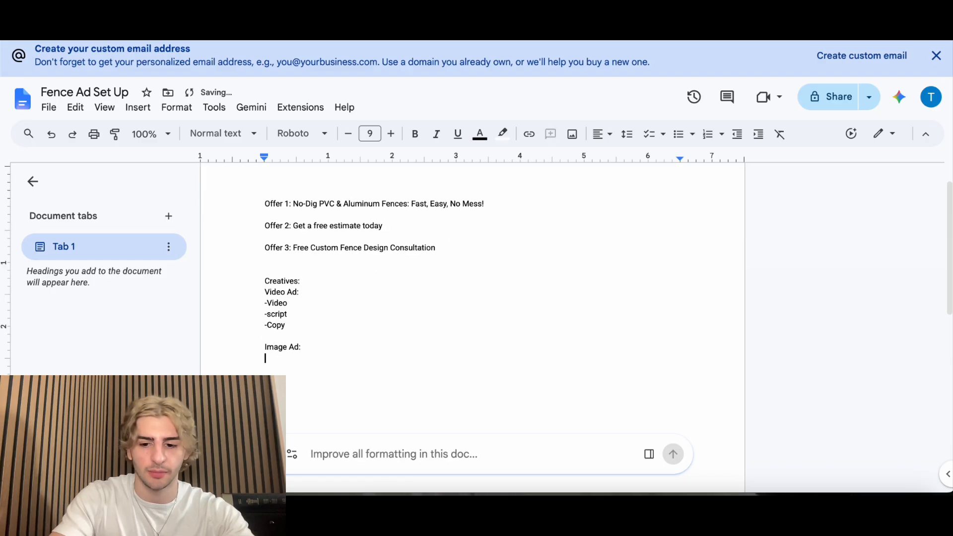
{"action": "type", "text": "-images"}
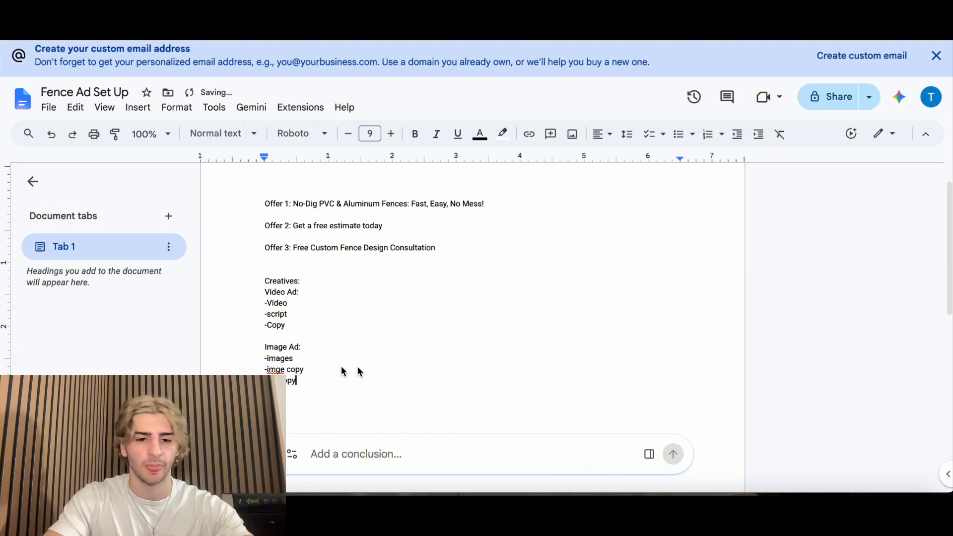
{"action": "left_click_drag", "start_coordinate": [293, 359], "coordinate": [297, 358]}
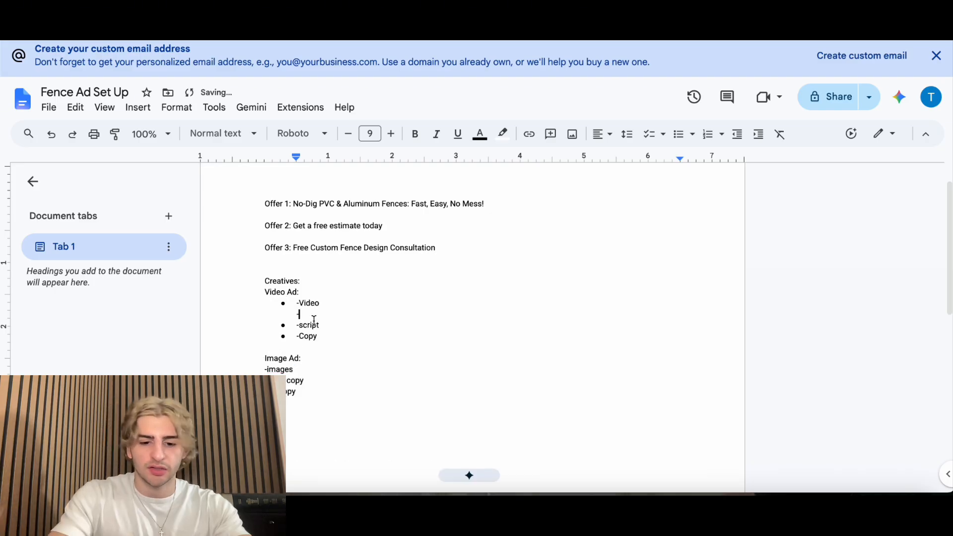
Step: Below the Video bullet, list "-Broll shots of final fence", "-b roll of working on the fence", "-b roll of company truck/workers" and "-b roll of before vs after"
{"action": "type", "text": "-Broll sh"}
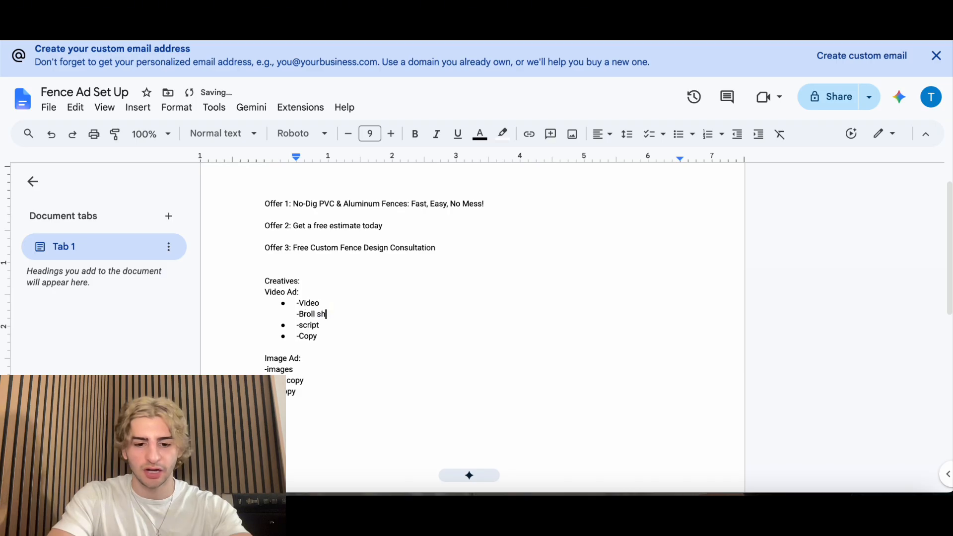
{"action": "type", "text": "ots of final f"}
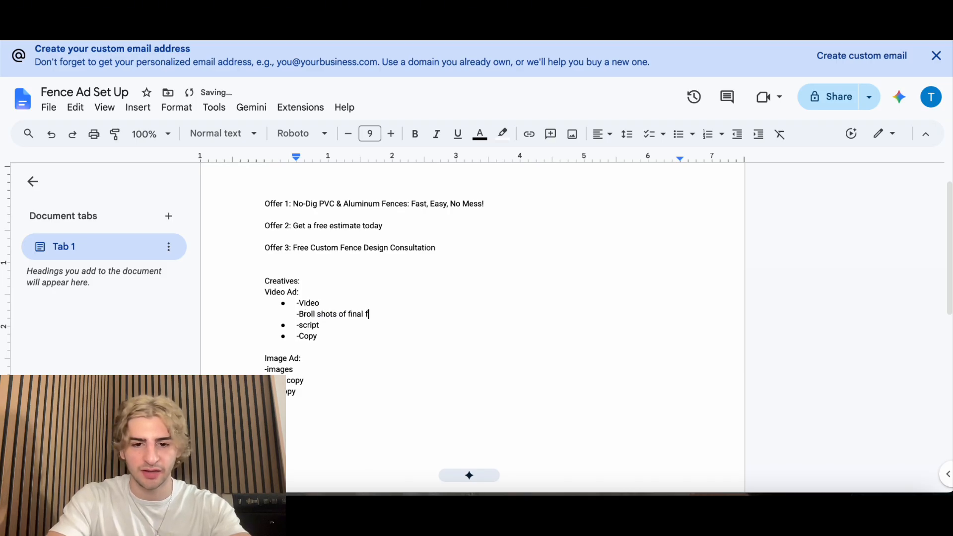
{"action": "type", "text": "ence"}
{"action": "key", "text": "Return"}
{"action": "type", "text": "-b roll of worki"}
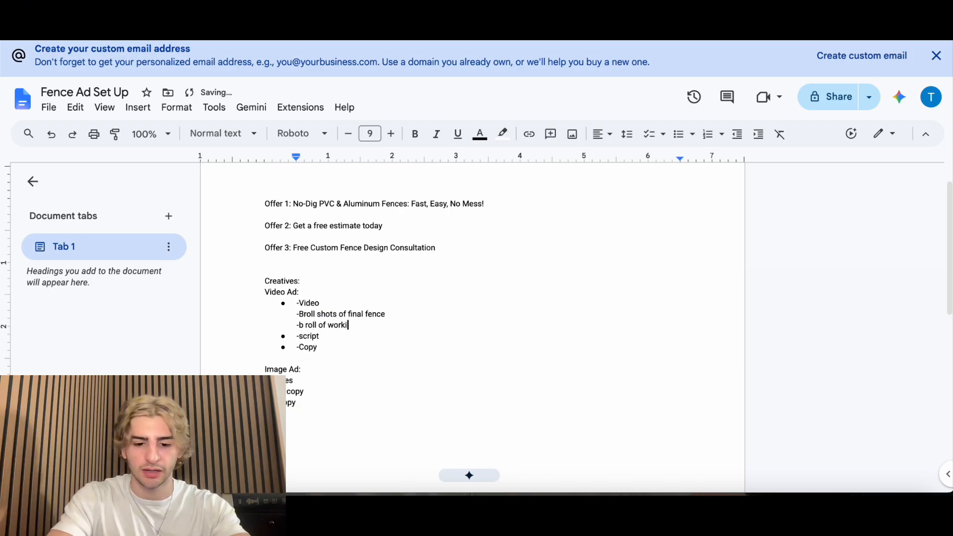
{"action": "type", "text": "ng on the fence"}
{"action": "key", "text": "Return"}
{"action": "type", "text": "-b roll of company truck/workers"}
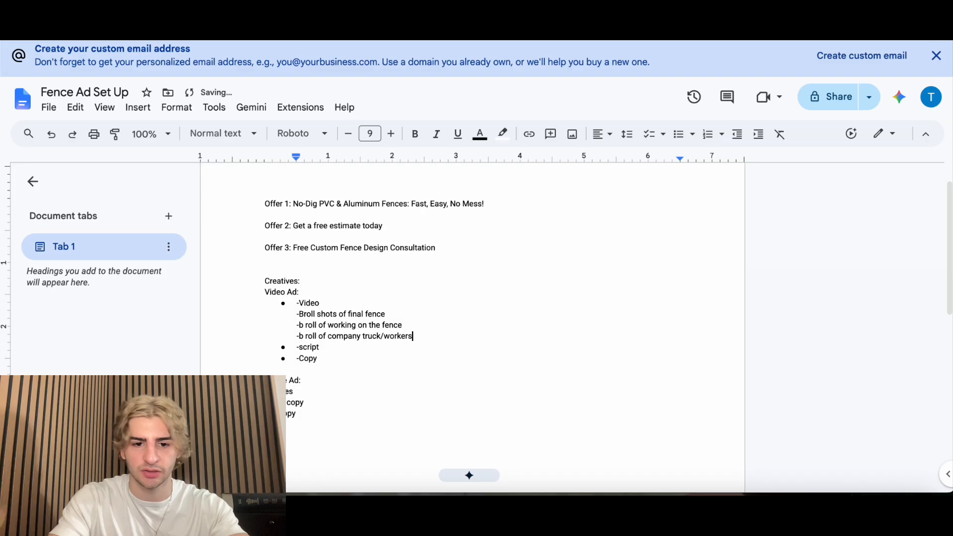
{"action": "key", "text": "Return"}
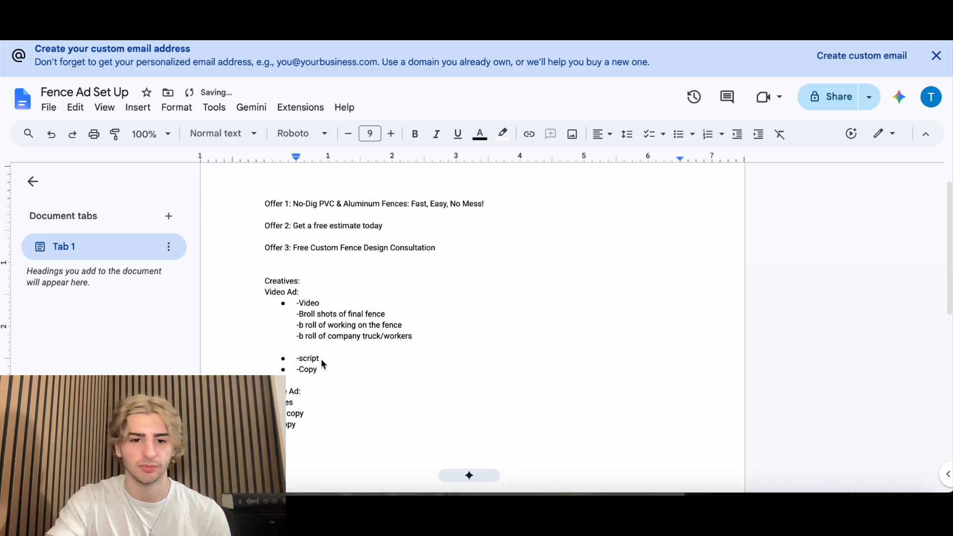
{"action": "type", "text": "-b roll of before vs after"}
{"action": "scroll", "coordinate": [323, 364], "scroll_direction": "down", "scroll_amount": 2}
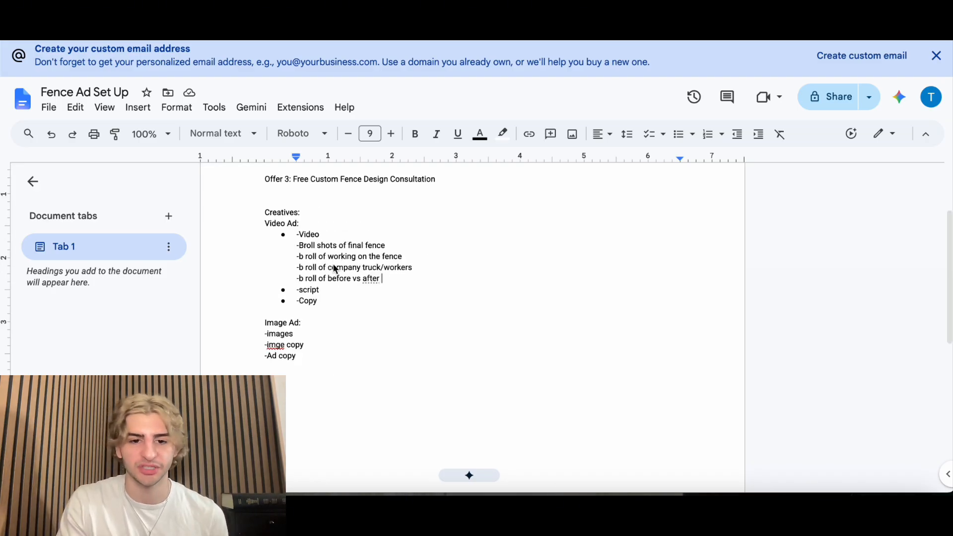
{"action": "left_click_drag", "start_coordinate": [377, 281], "coordinate": [296, 249]}
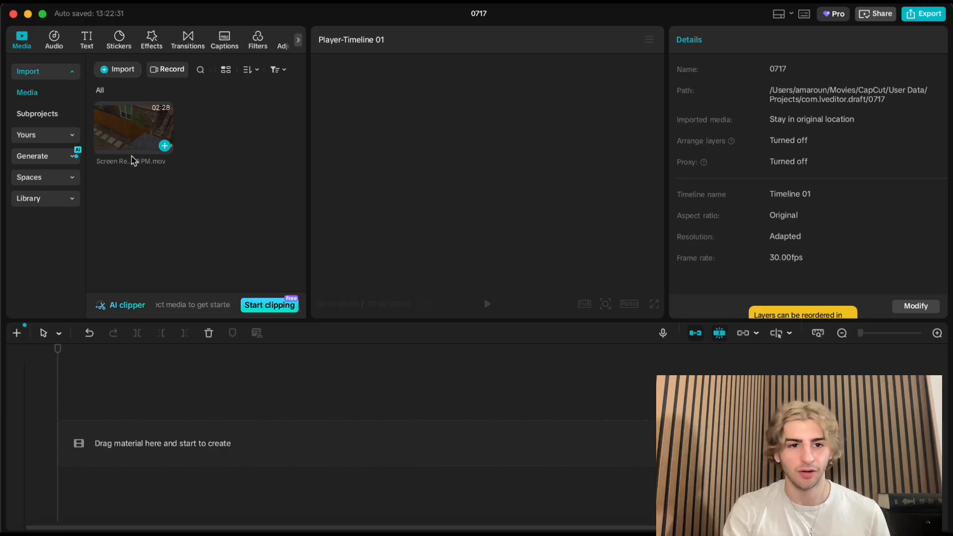
Step: In CapCut, place the imported screen recording clip at the start of the empty timeline
{"action": "left_click_drag", "start_coordinate": [132, 160], "coordinate": [119, 400]}
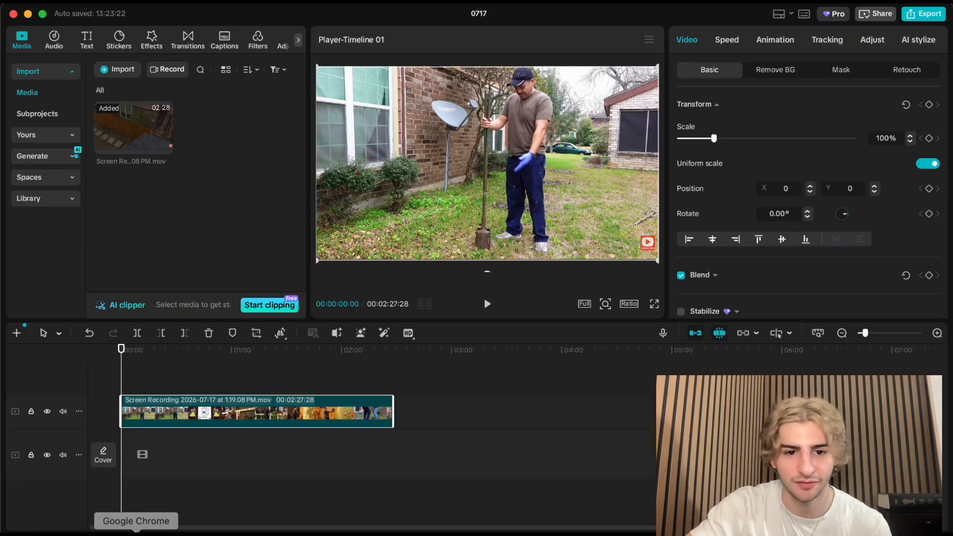
Step: Switch to Chrome and look over the YouTube fence-building video that serves as the source footage
{"action": "left_click", "coordinate": [136, 532]}
{"action": "scroll", "coordinate": [145, 448], "scroll_direction": "down", "scroll_amount": 2}
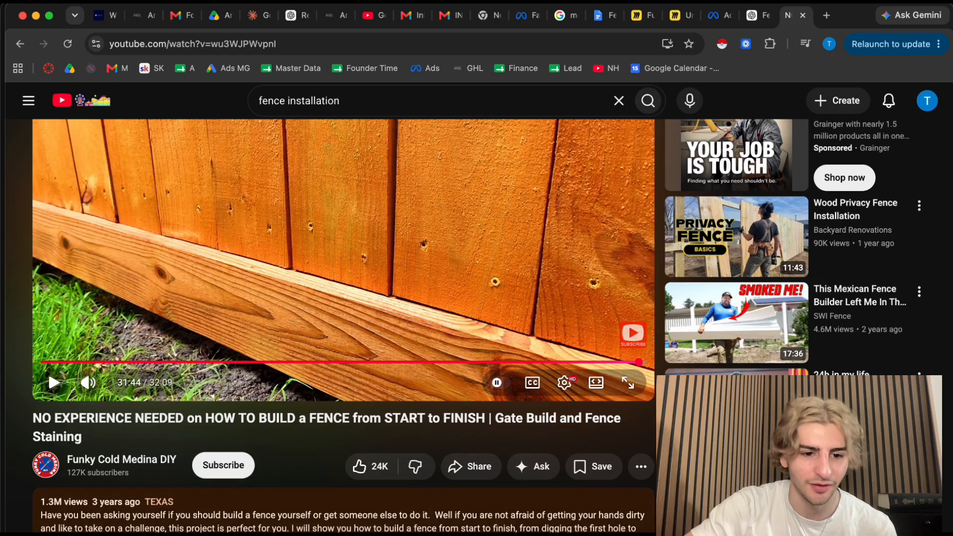
{"action": "scroll", "coordinate": [343, 298], "scroll_direction": "up", "scroll_amount": 2}
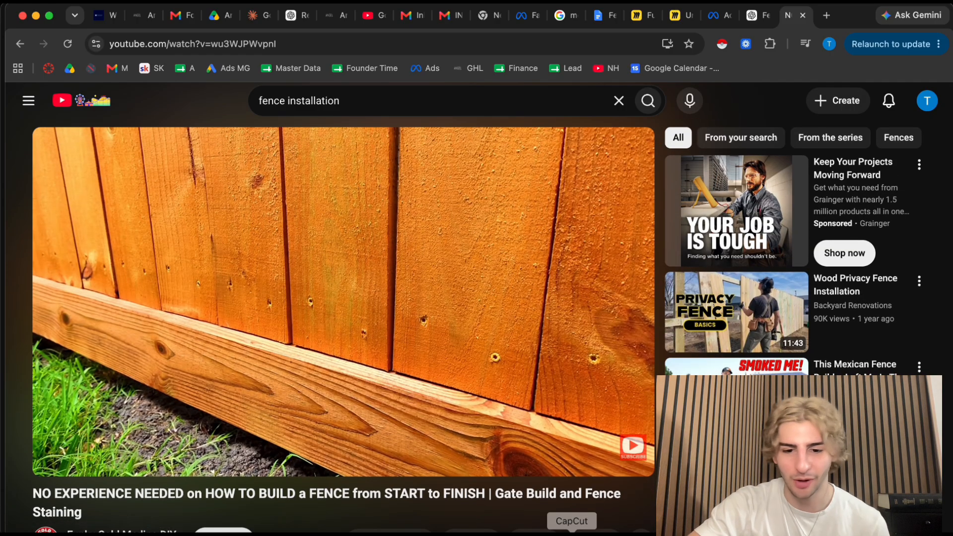
Step: Back in CapCut, set the project's aspect ratio to 9:16 and scale the clip to 315% to fill the vertical frame
{"action": "left_click", "coordinate": [571, 532]}
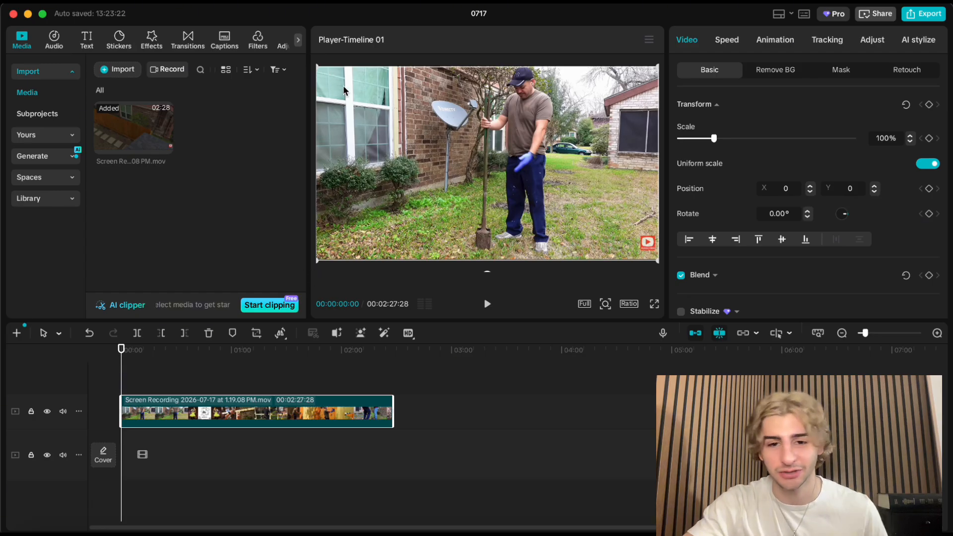
{"action": "left_click", "coordinate": [584, 303]}
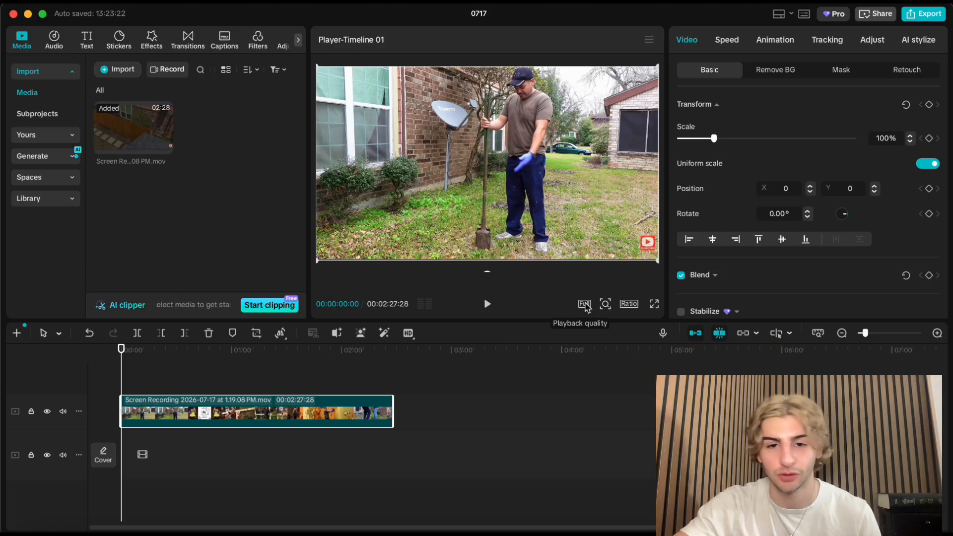
{"action": "left_click", "coordinate": [628, 304]}
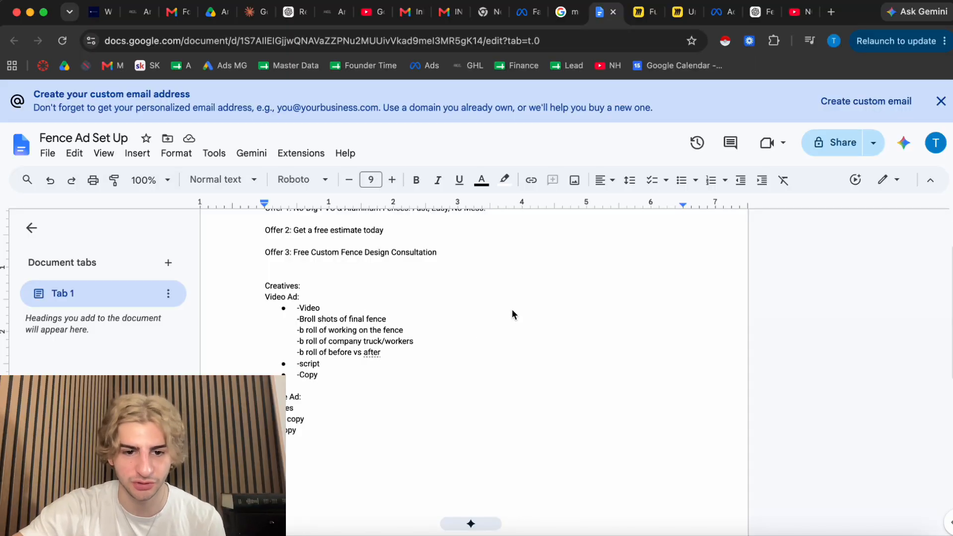
Step: In the Fence Ad Set Up document in Chrome, select the Offer 3 text "Free Custom Fence Design Consultation"
{"action": "scroll", "coordinate": [363, 370], "scroll_direction": "up", "scroll_amount": 3}
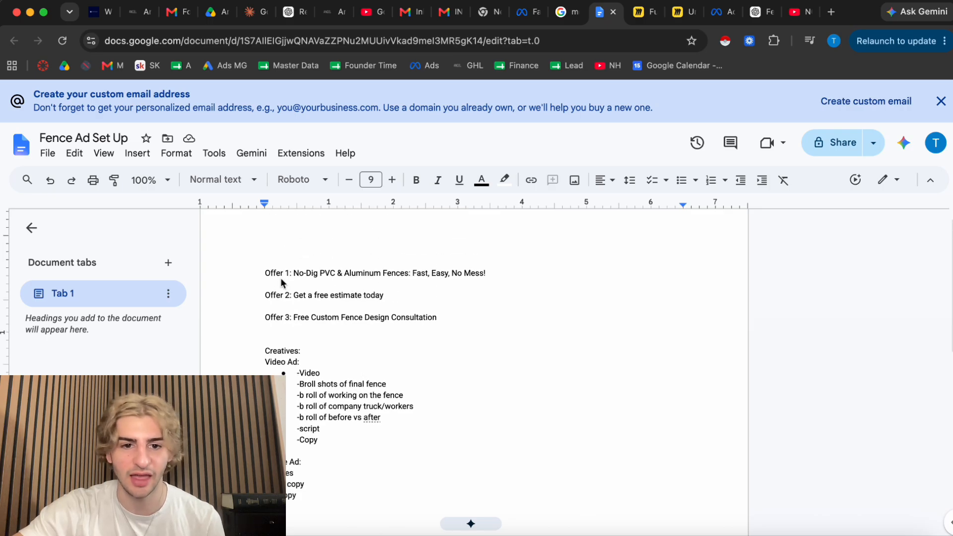
{"action": "left_click_drag", "start_coordinate": [294, 317], "coordinate": [439, 317]}
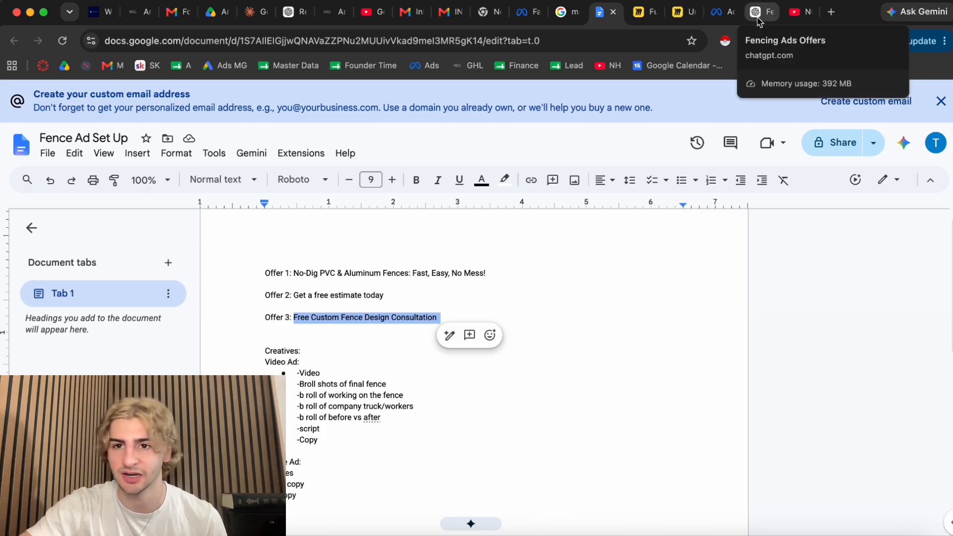
Step: Review the vertical CapCut project, the document's offers and the Customer Pool diagram on the Miro board
{"action": "left_click", "coordinate": [572, 531]}
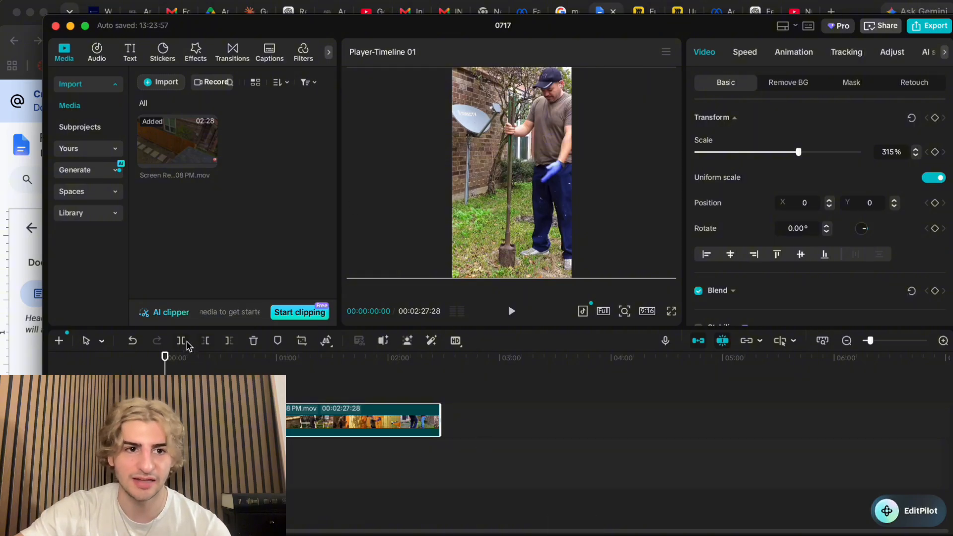
{"action": "key", "text": "super+Tab"}
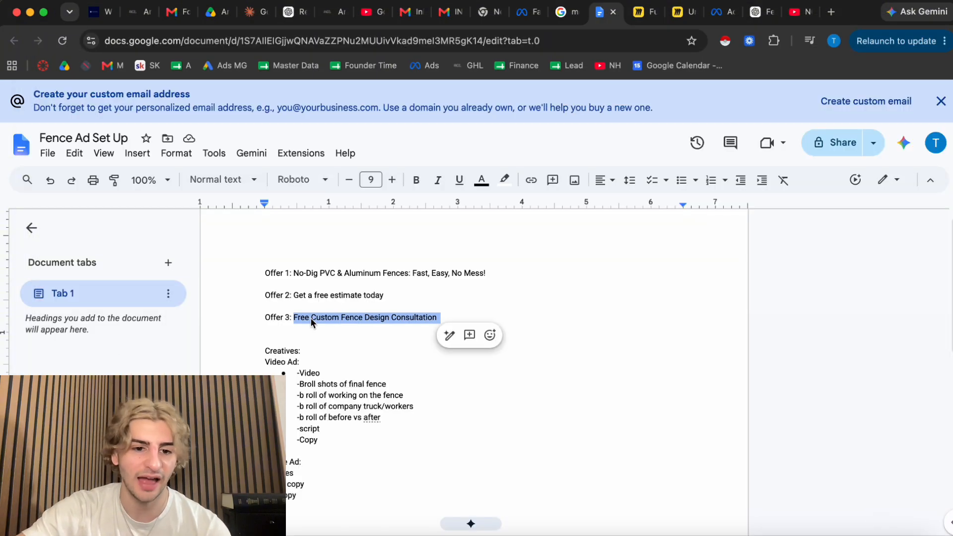
{"action": "left_click", "coordinate": [674, 12]}
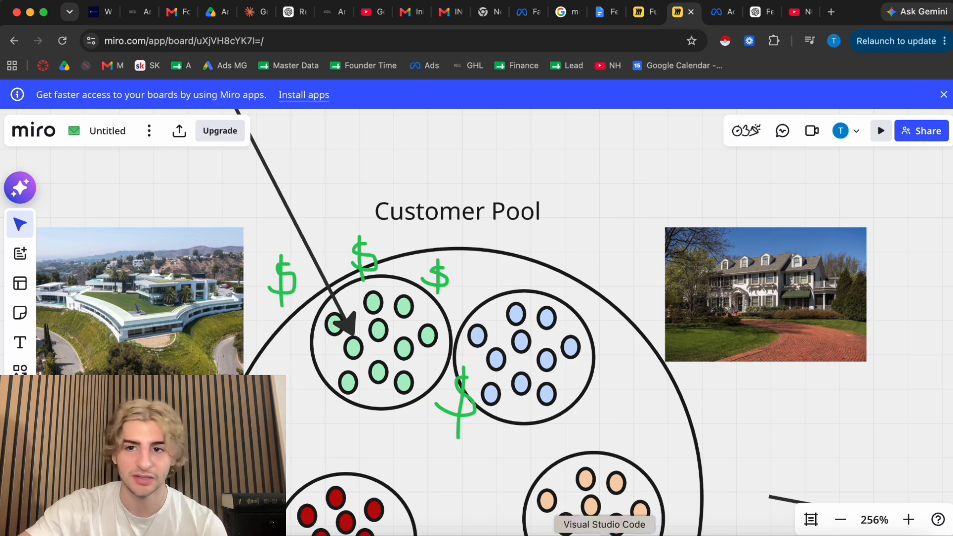
Step: In CapCut, scrub the clip through the finished fence shots around 1:43 to 1:50 and return the playhead to the start
{"action": "left_click", "coordinate": [573, 532]}
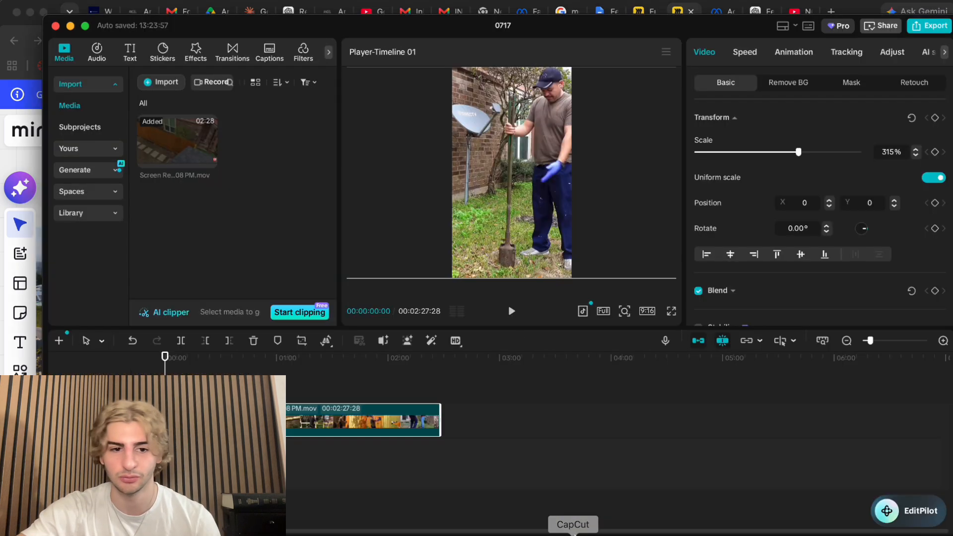
{"action": "left_click", "coordinate": [341, 358]}
{"action": "left_click_drag", "start_coordinate": [340, 363], "coordinate": [359, 368]}
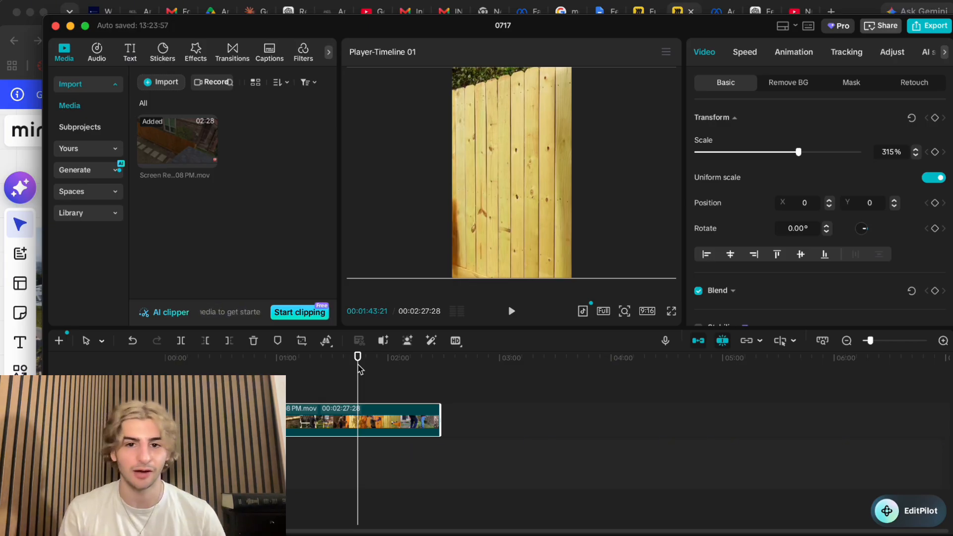
{"action": "mouse_move", "coordinate": [368, 366]}
{"action": "left_mouse_down"}
{"action": "mouse_move", "coordinate": [170, 354]}
{"action": "mouse_move", "coordinate": [329, 356]}
{"action": "mouse_move", "coordinate": [371, 366]}
{"action": "left_mouse_up"}
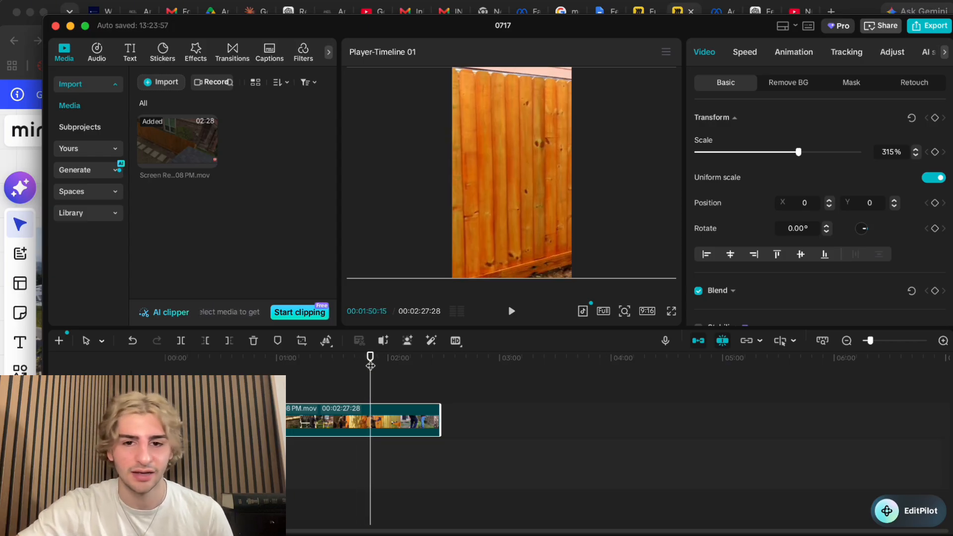
{"action": "left_click", "coordinate": [165, 357]}
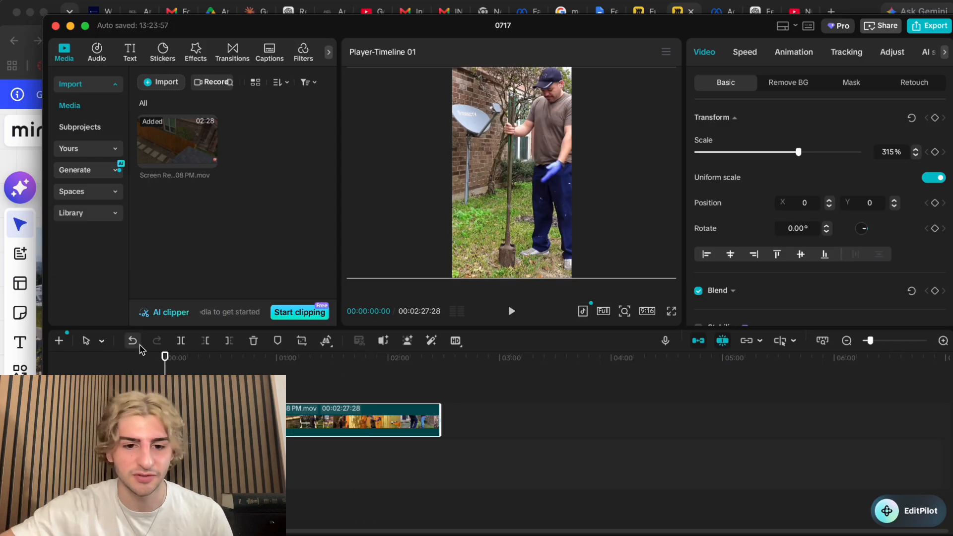
Step: In Chrome, enter "Free Custom Fence Design Consultation" as the start of a prompt in ChatGPT's Fencing Ads Offers chat
{"action": "left_click", "coordinate": [1, 159]}
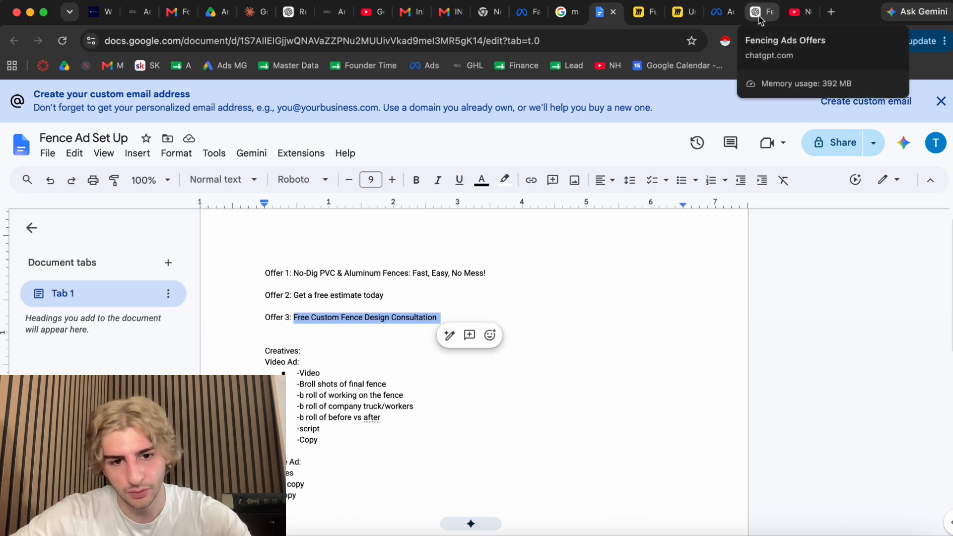
{"action": "left_click", "coordinate": [758, 17]}
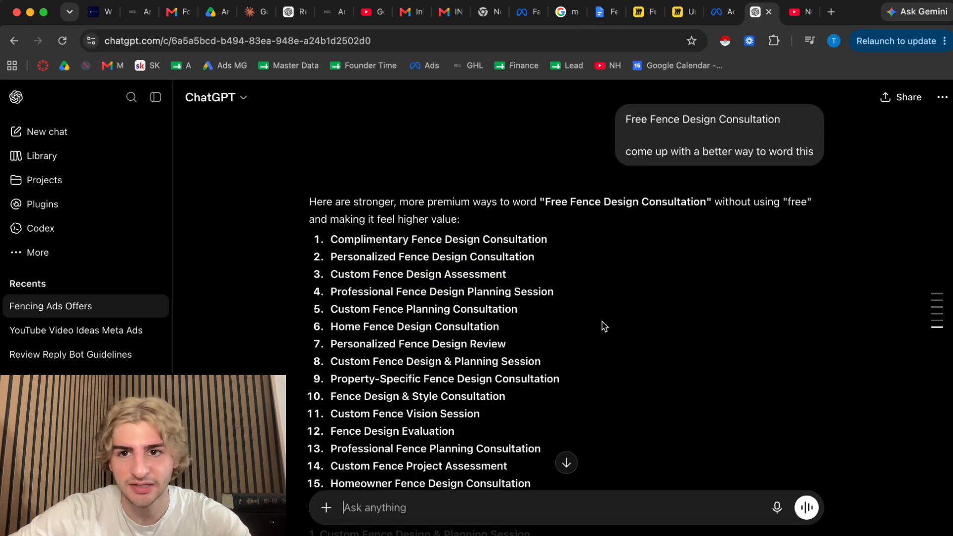
{"action": "scroll", "coordinate": [602, 325], "scroll_direction": "down", "scroll_amount": 7}
{"action": "type", "text": "Free Custom Fence Design Consultation"}
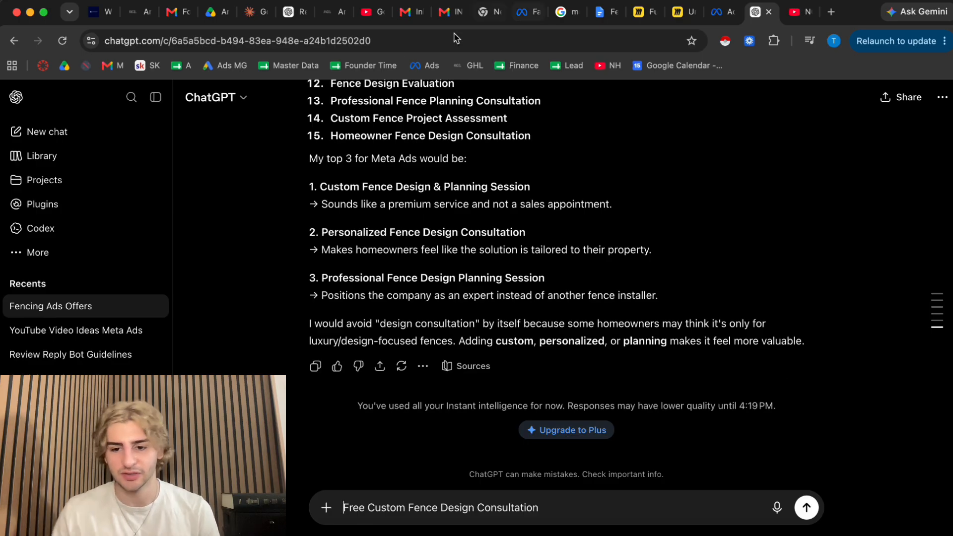
Step: In the Meta Ad Library results for fence installation, play the Revamp Fence & Deck video ad
{"action": "key", "text": "ctrl+shift+Tab"}
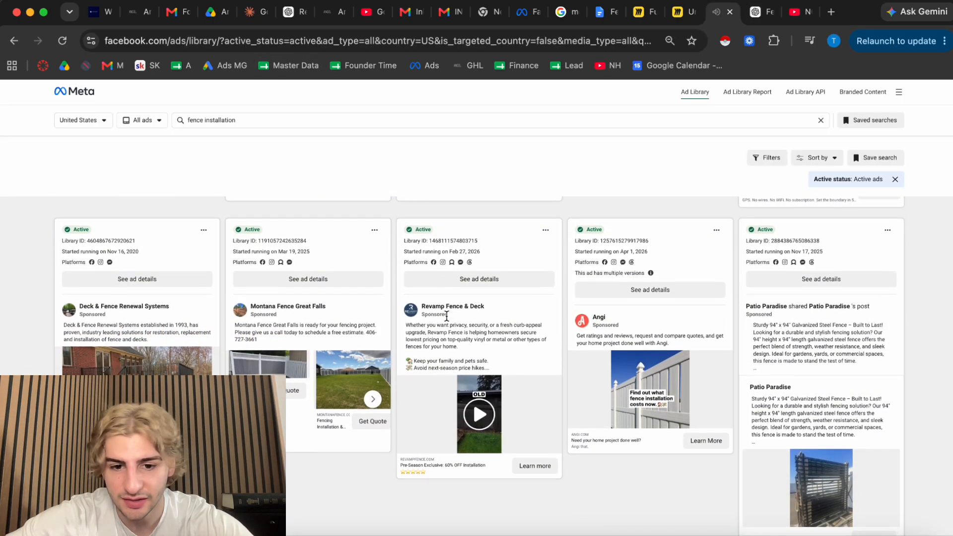
{"action": "scroll", "coordinate": [475, 410], "scroll_direction": "down", "scroll_amount": 2}
{"action": "left_click", "coordinate": [474, 397]}
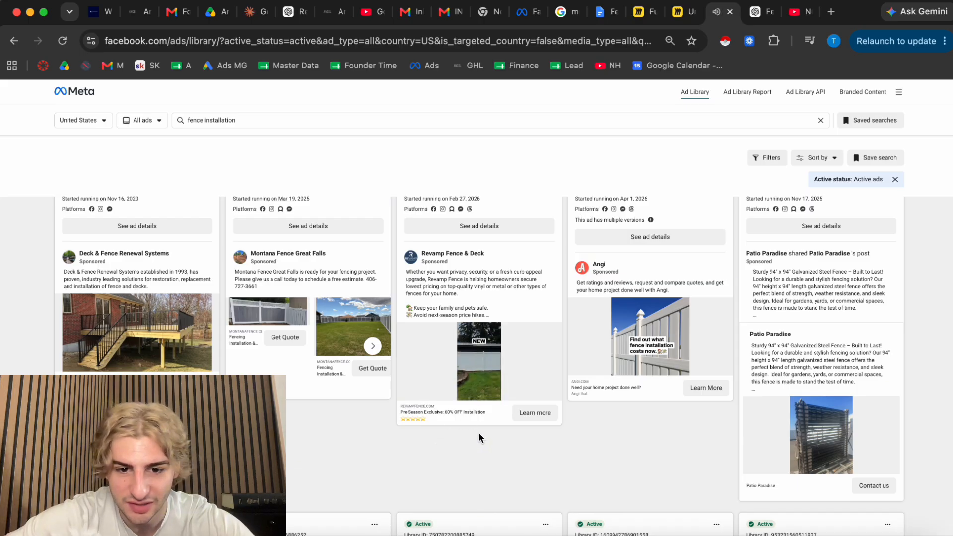
{"action": "scroll", "coordinate": [485, 472], "scroll_direction": "up", "scroll_amount": 1}
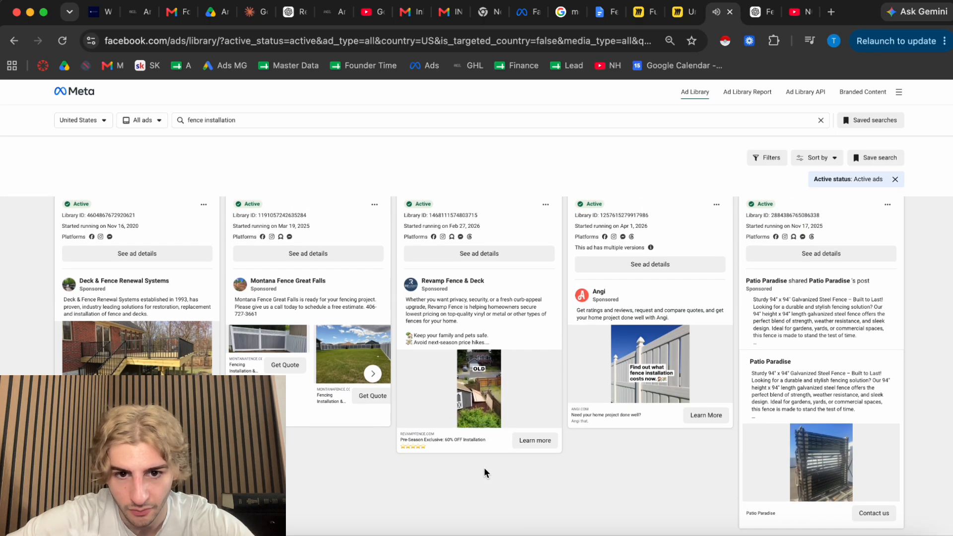
{"action": "scroll", "coordinate": [484, 468], "scroll_direction": "up", "scroll_amount": 1}
{"action": "scroll", "coordinate": [485, 473], "scroll_direction": "up", "scroll_amount": 1}
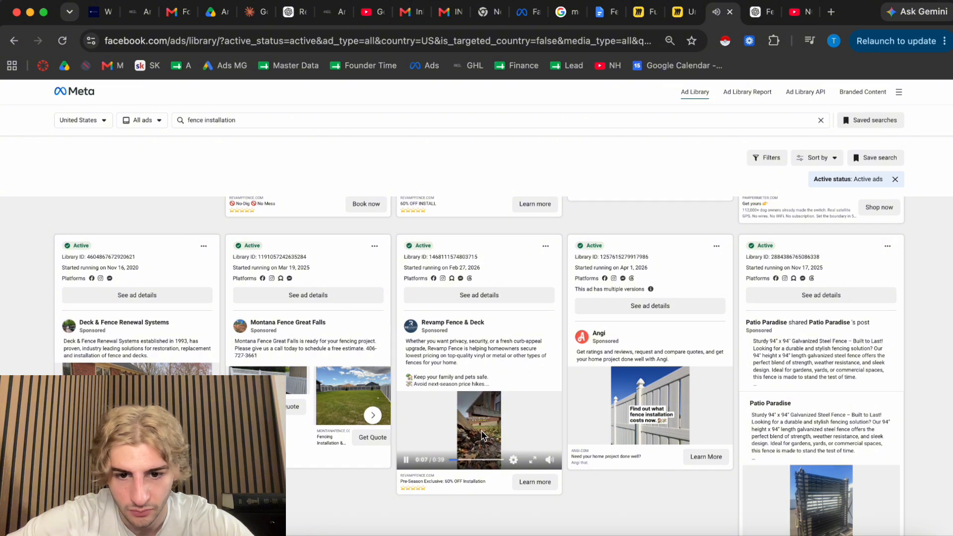
Step: In the Meta Ad Library results, inspect the Revamp Fence & Deck "60% OFF INSTALL" video ad and copy its video source URL
{"action": "scroll", "coordinate": [487, 435], "scroll_direction": "up", "scroll_amount": 1}
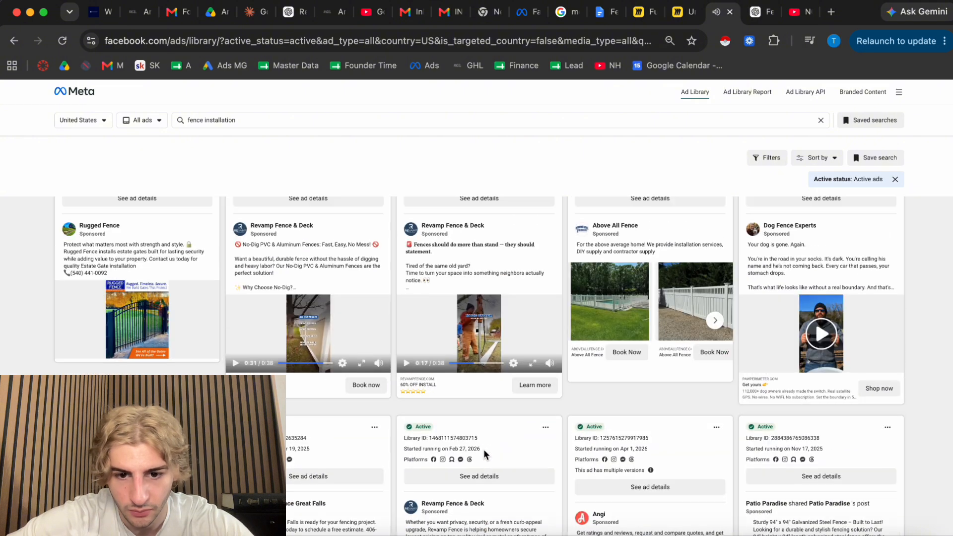
{"action": "scroll", "coordinate": [484, 442], "scroll_direction": "up", "scroll_amount": 5}
{"action": "right_click", "coordinate": [424, 327]}
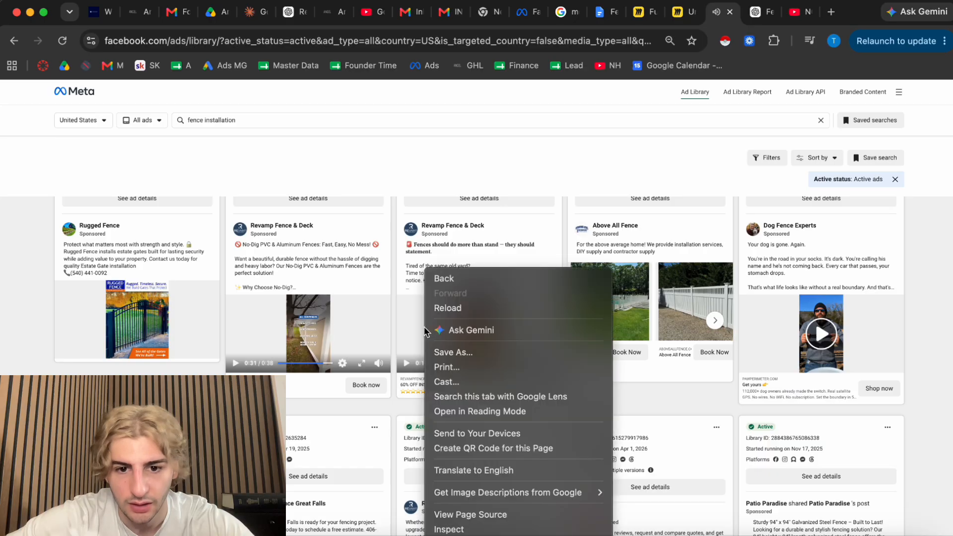
{"action": "left_click", "coordinate": [449, 528]}
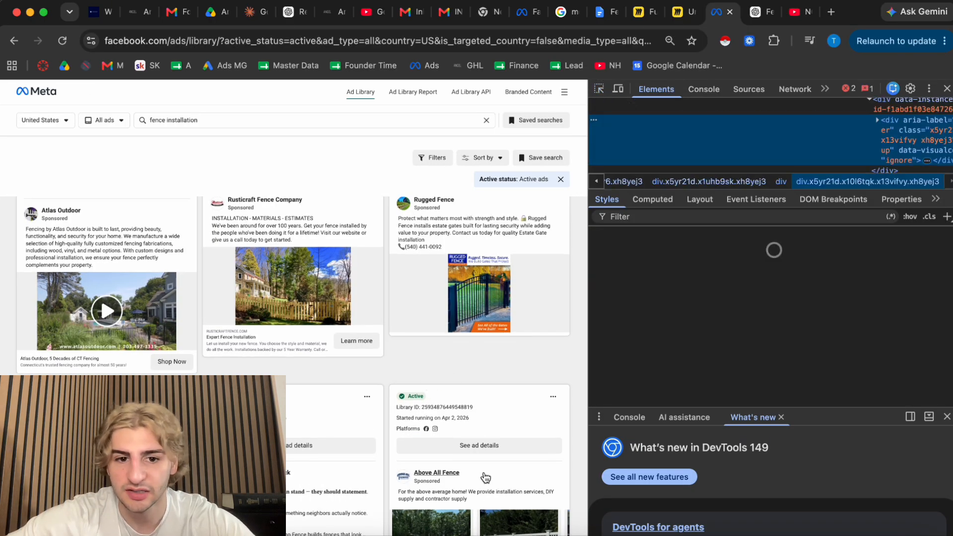
{"action": "scroll", "coordinate": [484, 478], "scroll_direction": "up", "scroll_amount": 3}
{"action": "scroll", "coordinate": [485, 479], "scroll_direction": "down", "scroll_amount": 3}
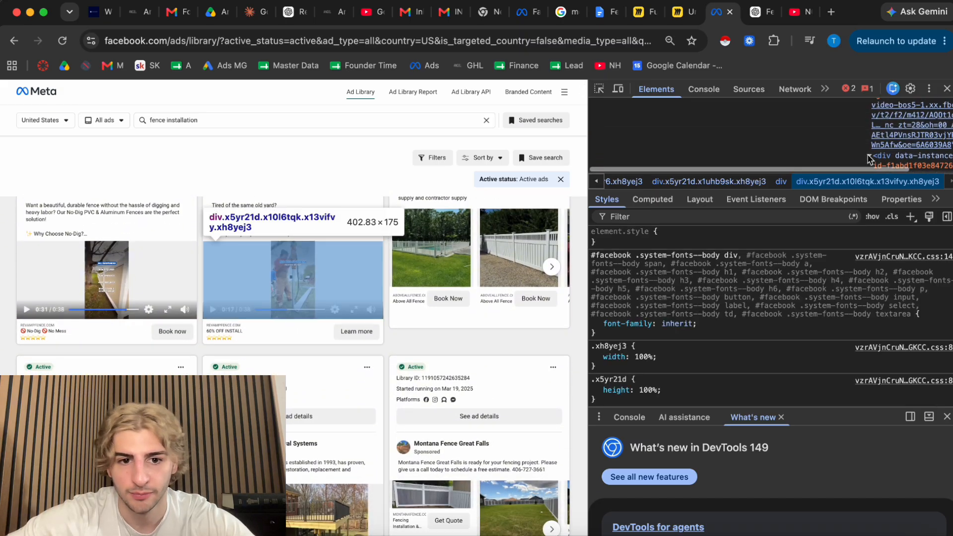
{"action": "left_click", "coordinate": [941, 123]}
{"action": "double_click", "coordinate": [942, 127]}
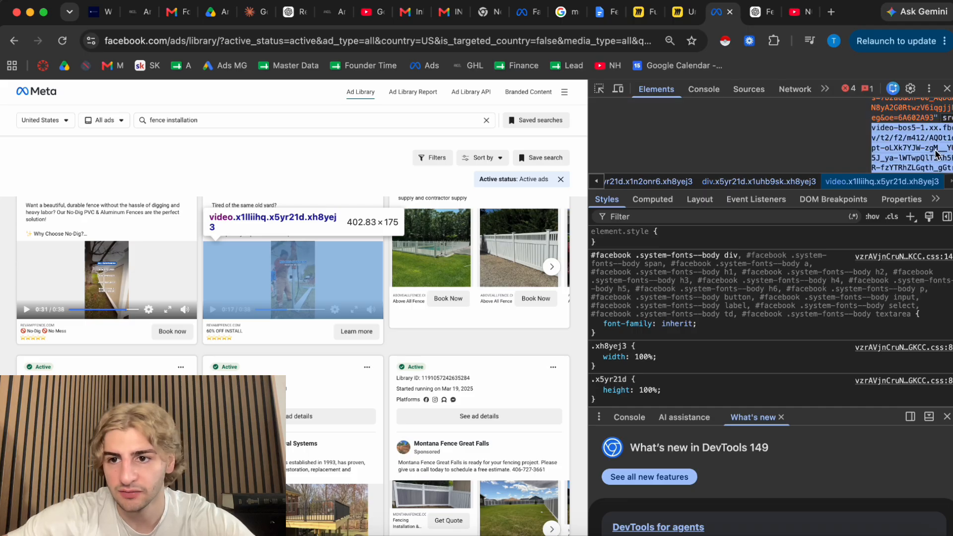
{"action": "key", "text": "ctrl+c"}
Step: Load the copied video URL in a new tab, download the fence ad clip and show it in the Downloads folder
{"action": "left_click", "coordinate": [830, 11]}
{"action": "key", "text": "ctrl+v"}
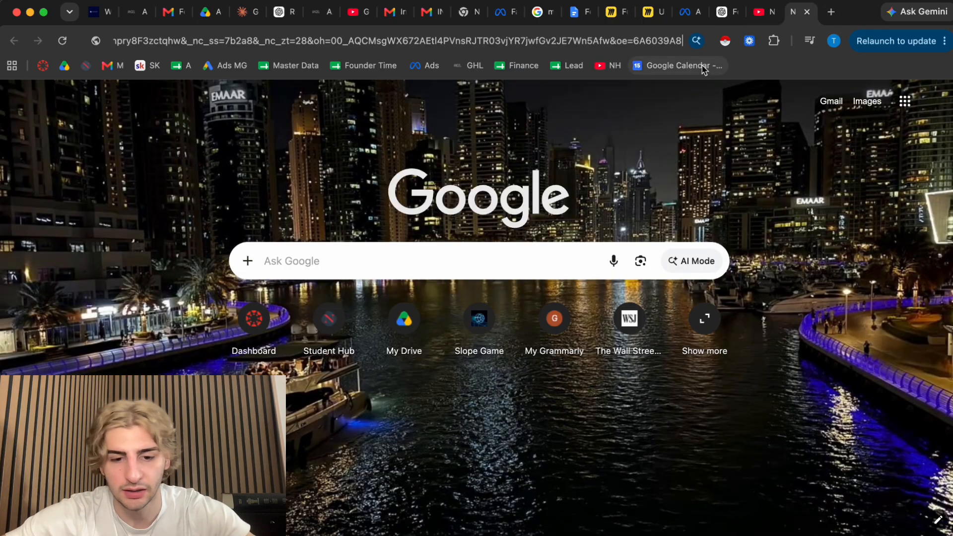
{"action": "key", "text": "Return"}
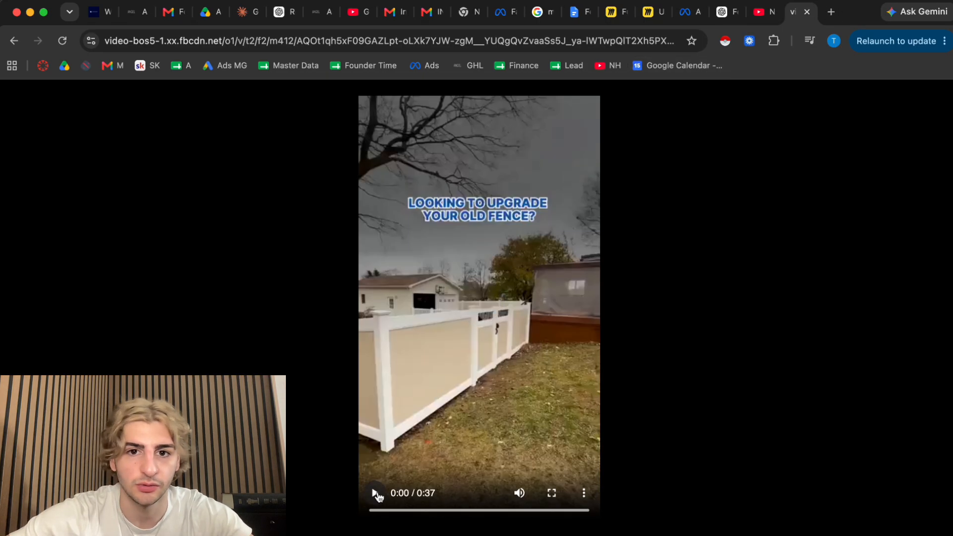
{"action": "left_click", "coordinate": [582, 495]}
{"action": "left_click", "coordinate": [561, 441]}
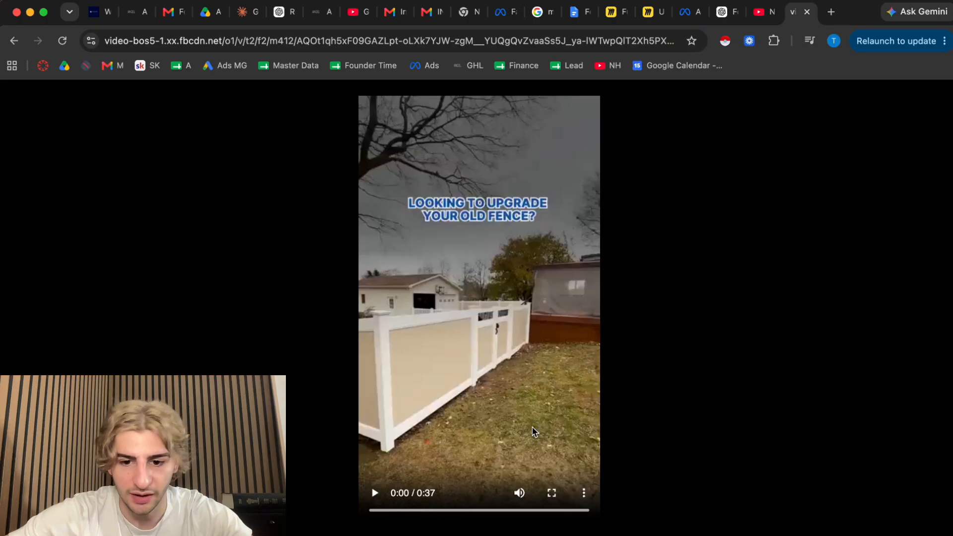
{"action": "left_click", "coordinate": [750, 73]}
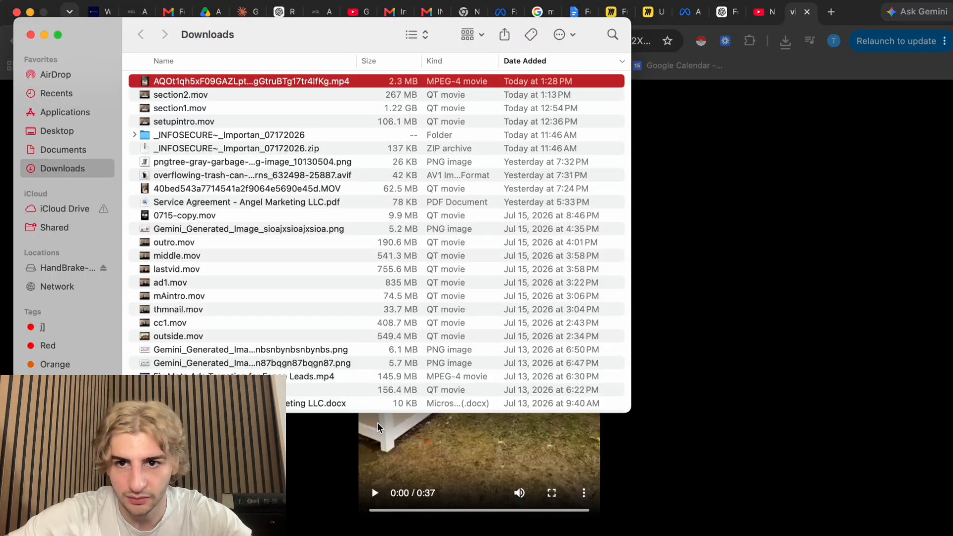
Step: On turboscribe.ai in a new tab, upload the downloaded MP4 ad from the Downloads folder and transcribe it in English
{"action": "left_click_drag", "start_coordinate": [283, 37], "coordinate": [296, 410]}
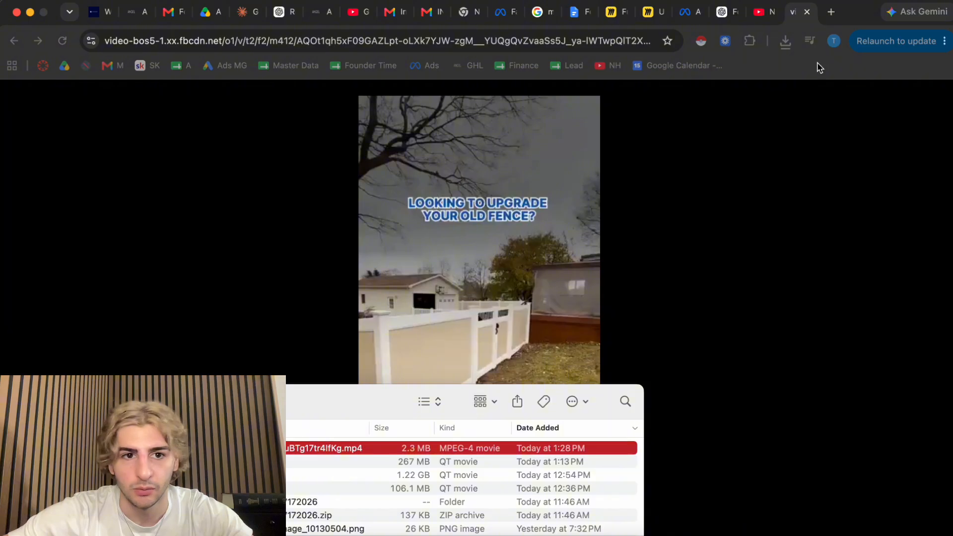
{"action": "left_click", "coordinate": [838, 18]}
{"action": "left_click", "coordinate": [837, 15]}
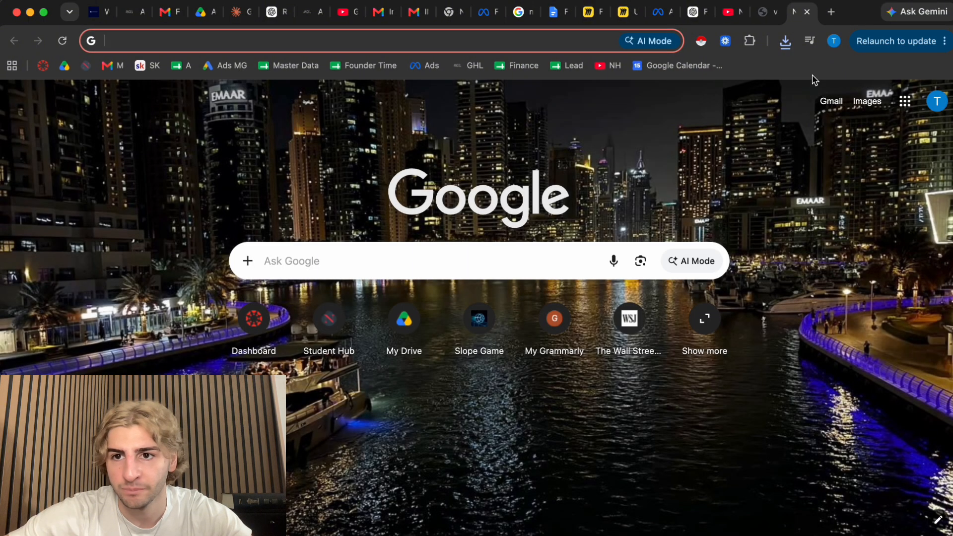
{"action": "type", "text": "trans"}
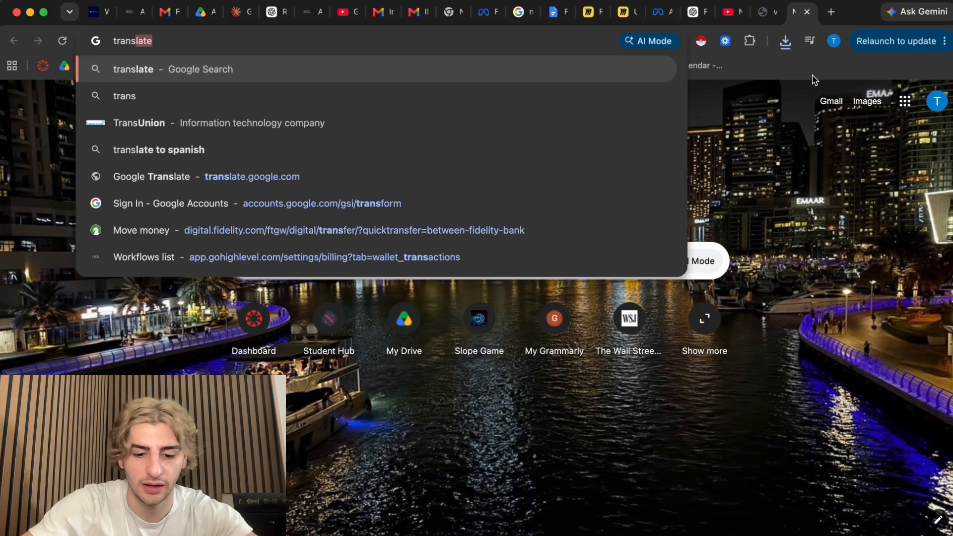
{"action": "type", "text": "cribe.ai"}
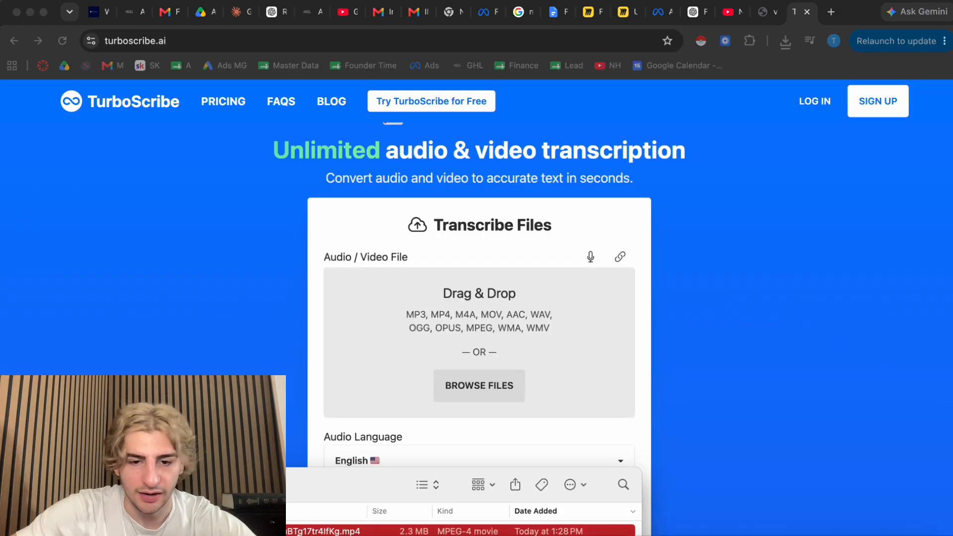
{"action": "left_click_drag", "start_coordinate": [317, 521], "coordinate": [497, 350]}
{"action": "scroll", "coordinate": [571, 360], "scroll_direction": "down", "scroll_amount": 3}
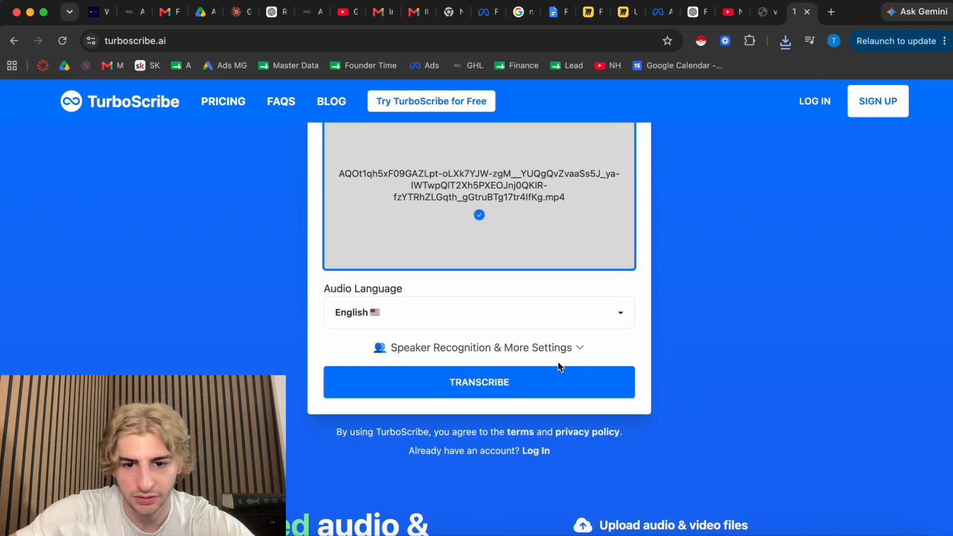
{"action": "left_click", "coordinate": [465, 389]}
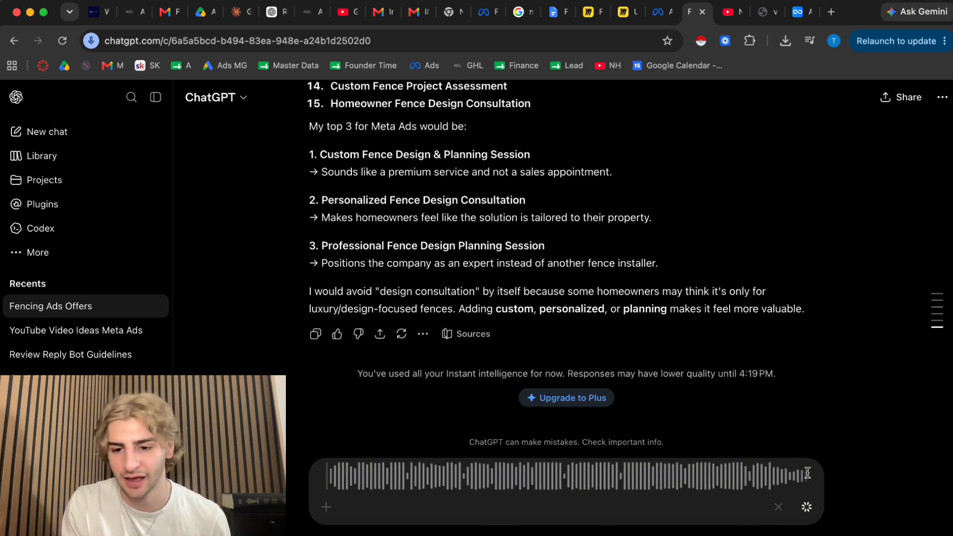
Step: In the Fence Ad Set Up document, select the Video 1 Ad Script paragraphs from "Most homeowners don't know" through the closing call to action
{"action": "left_click", "coordinate": [553, 12]}
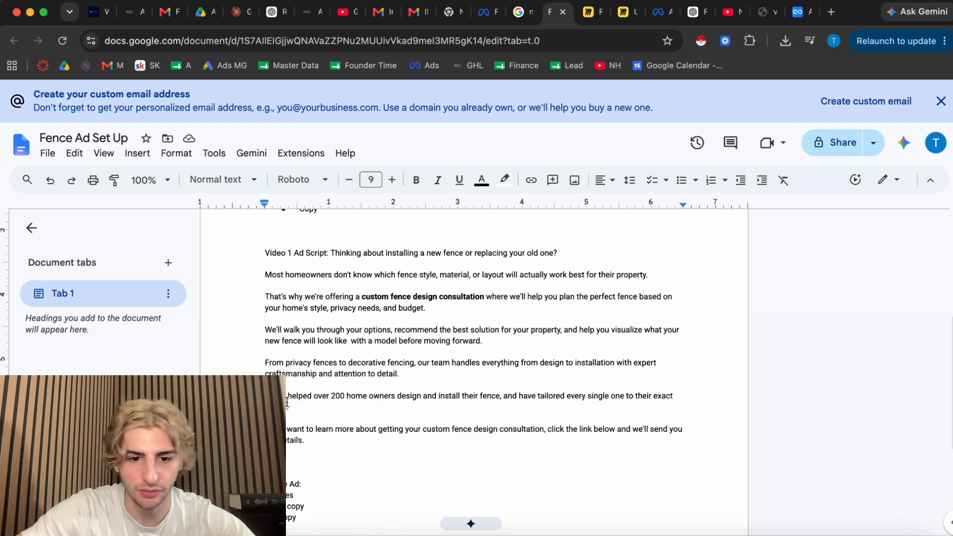
{"action": "left_click_drag", "start_coordinate": [287, 402], "coordinate": [328, 411]}
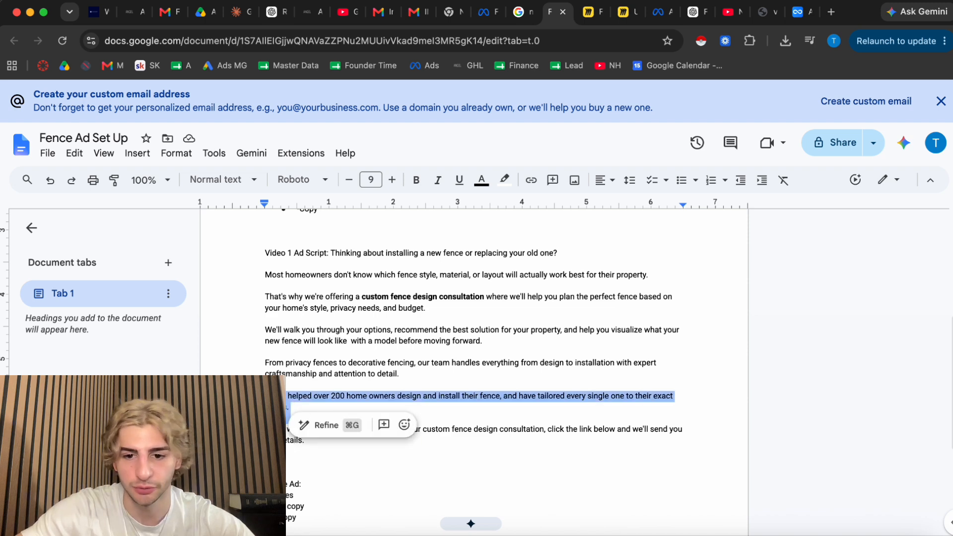
{"action": "left_click", "coordinate": [300, 402]}
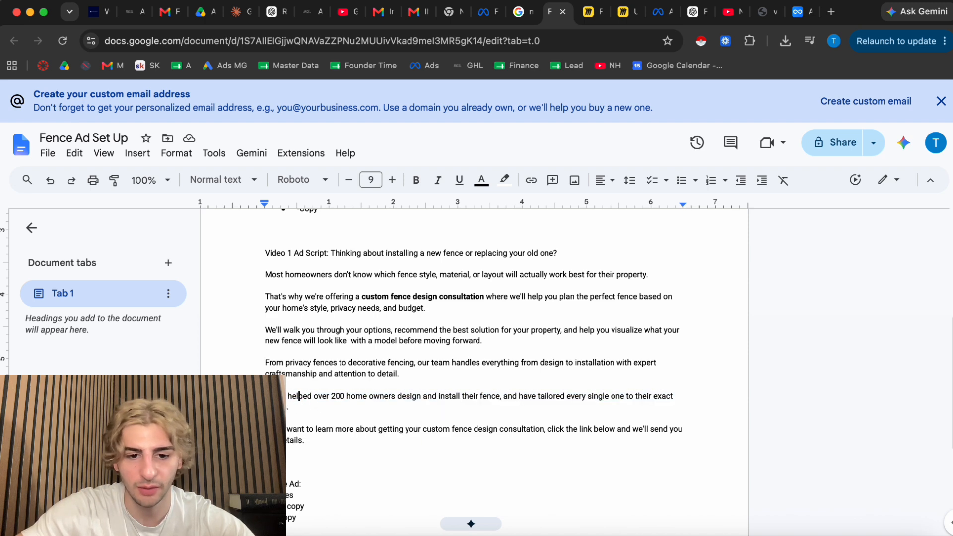
{"action": "left_click_drag", "start_coordinate": [295, 420], "coordinate": [281, 395]}
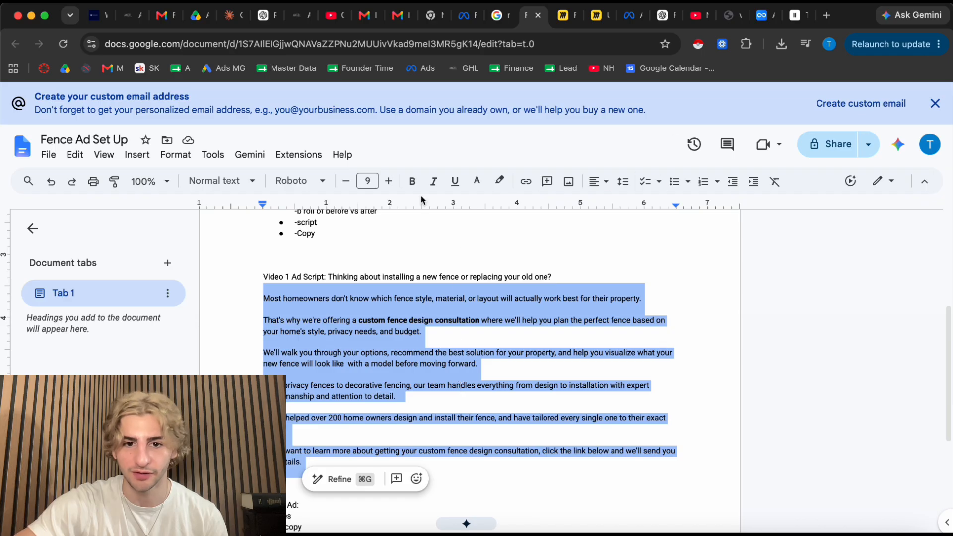
Step: In ChatGPT's Fencing Ads Offers chat, review the fence ad script rewritten for an AI voice generator
{"action": "left_click", "coordinate": [667, 15]}
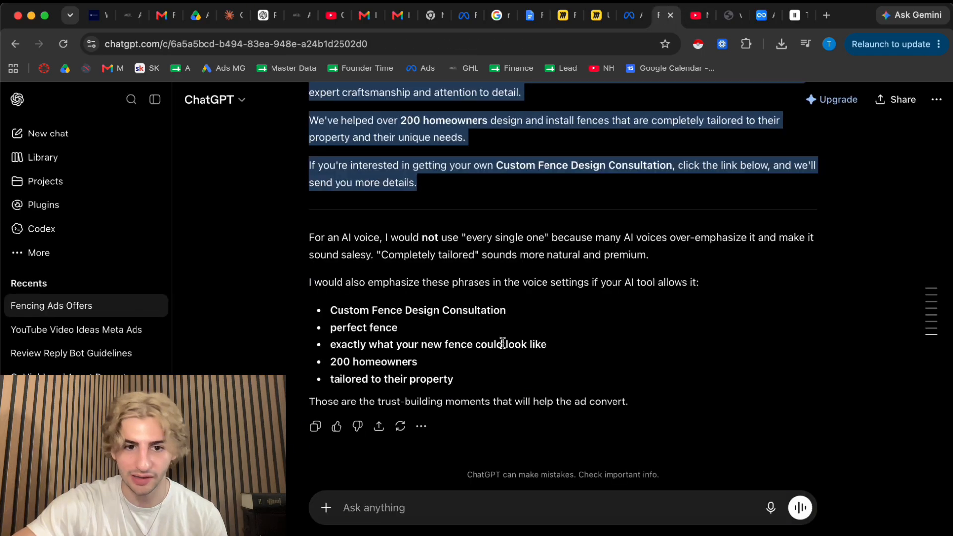
{"action": "scroll", "coordinate": [503, 343], "scroll_direction": "up", "scroll_amount": 5}
{"action": "scroll", "coordinate": [503, 344], "scroll_direction": "up", "scroll_amount": 3}
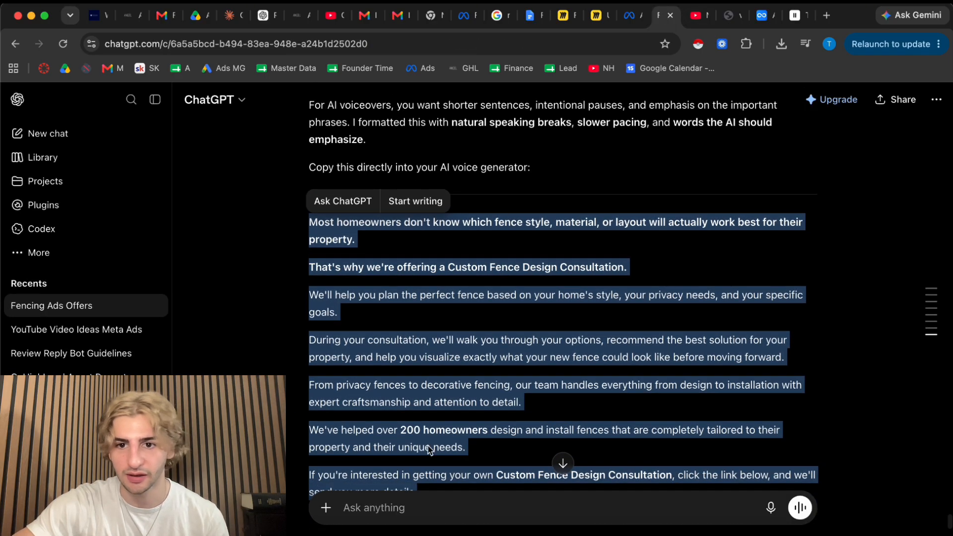
Step: In ElevenLabs Text to Speech, review the fence script and the voice filters, and preview the "Captain - Active and Engaging" voice
{"action": "left_click", "coordinate": [795, 16]}
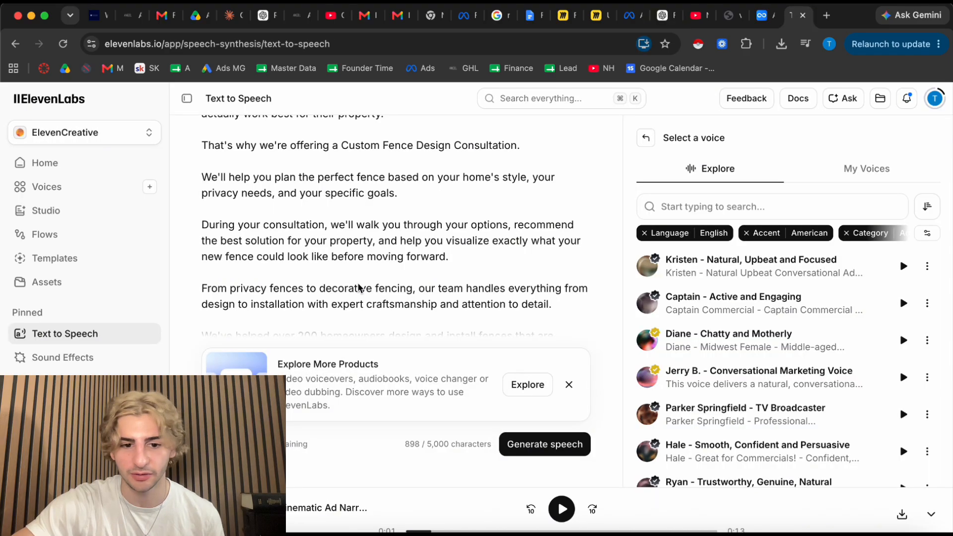
{"action": "scroll", "coordinate": [360, 290], "scroll_direction": "up", "scroll_amount": 2}
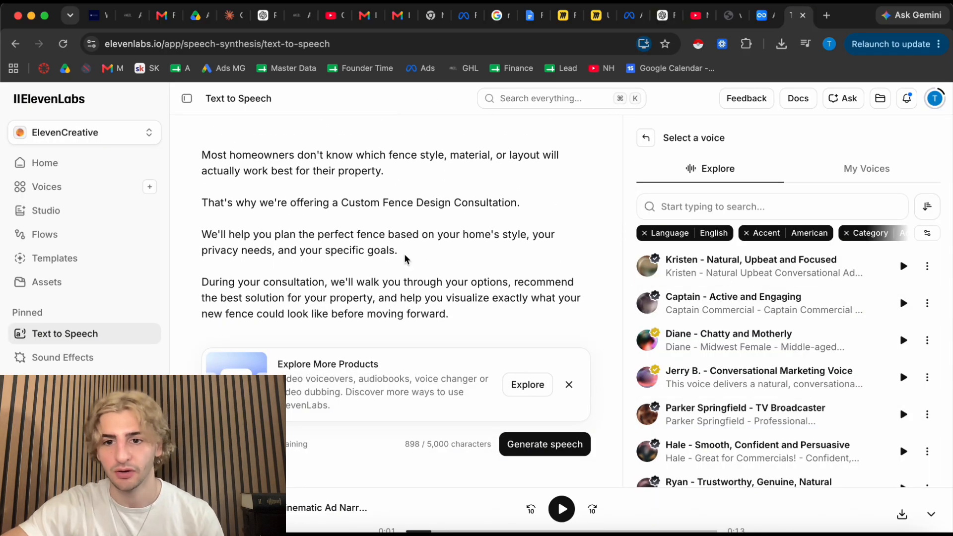
{"action": "scroll", "coordinate": [406, 258], "scroll_direction": "down", "scroll_amount": 4}
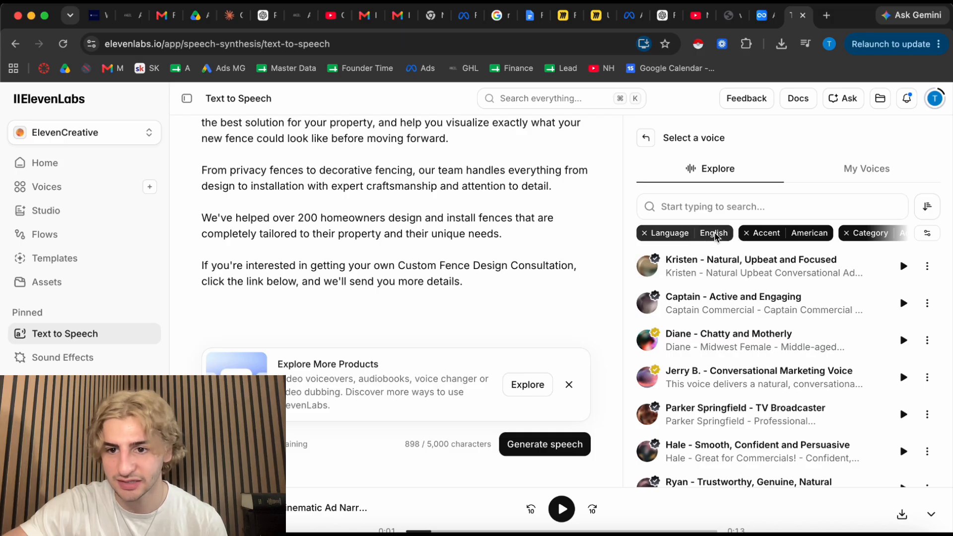
{"action": "scroll", "coordinate": [716, 236], "scroll_direction": "right", "scroll_amount": 2}
{"action": "scroll", "coordinate": [716, 237], "scroll_direction": "right", "scroll_amount": 3}
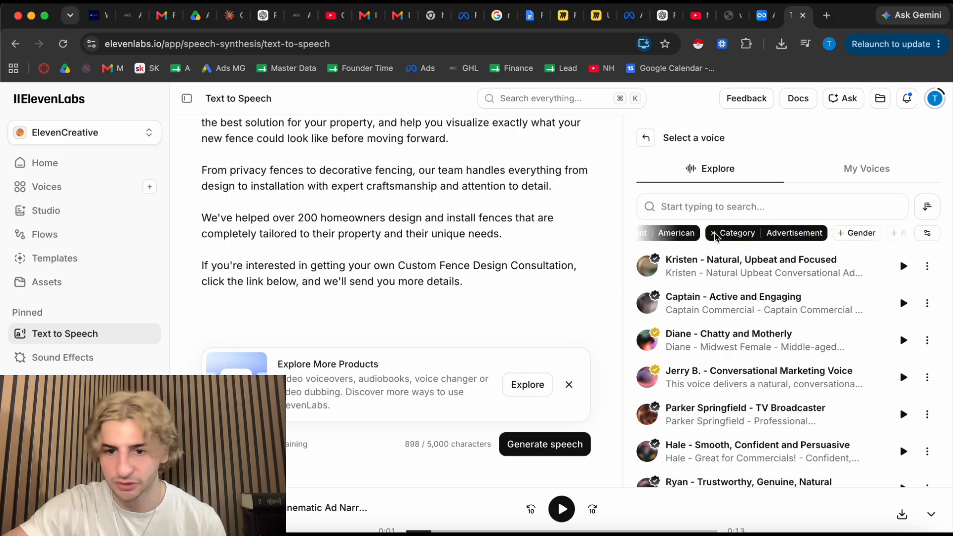
{"action": "scroll", "coordinate": [747, 242], "scroll_direction": "left", "scroll_amount": 5}
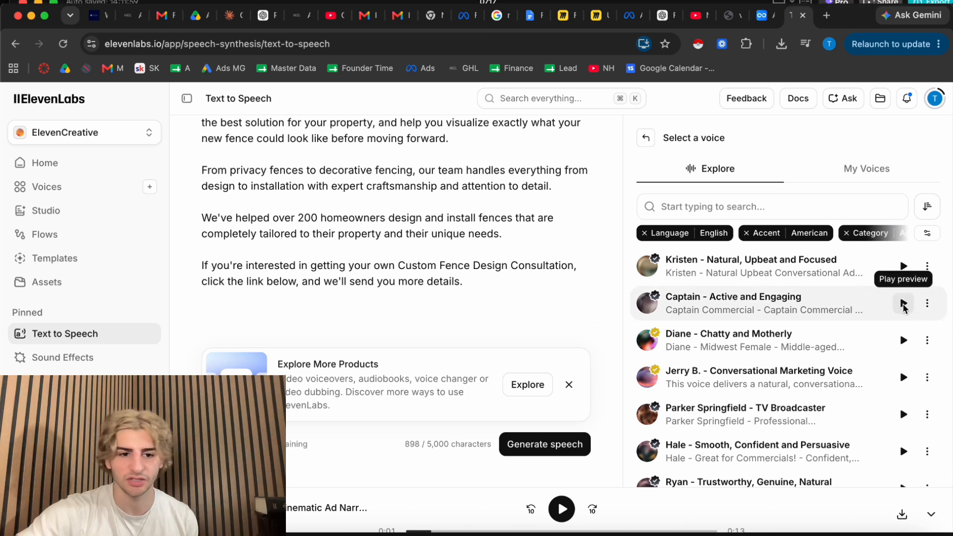
{"action": "left_click", "coordinate": [903, 302]}
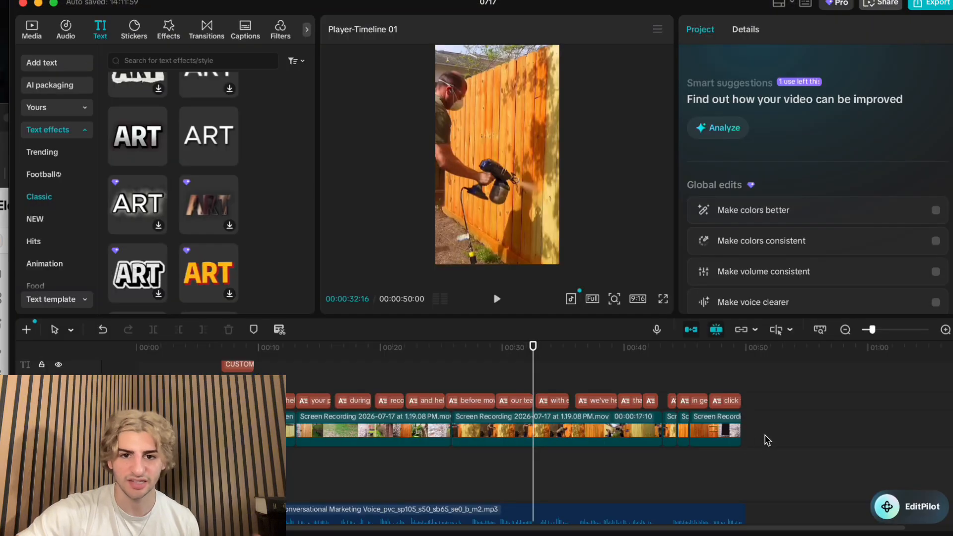
Step: In CapCut, select the fence clips on the video track and play the finished ad full screen from the start
{"action": "left_click_drag", "start_coordinate": [767, 440], "coordinate": [347, 427]}
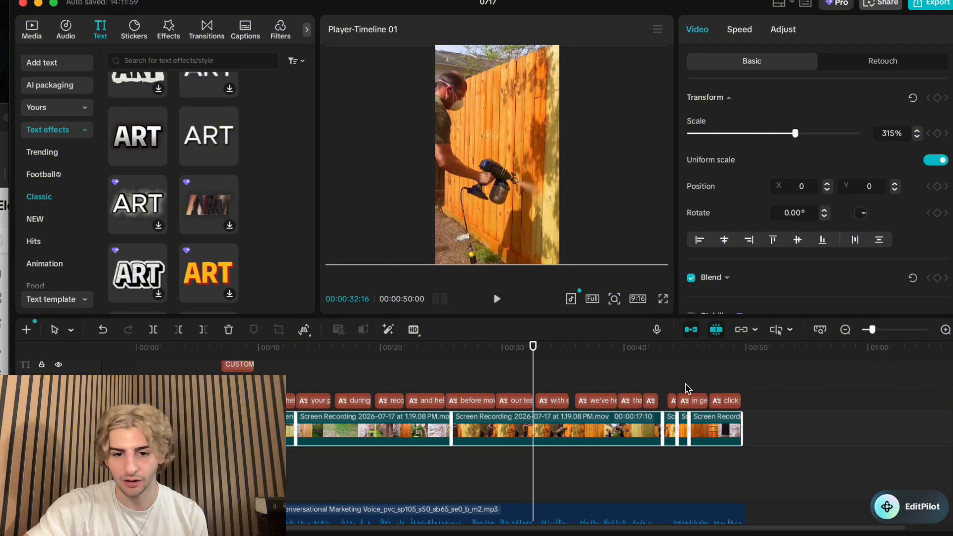
{"action": "left_click", "coordinate": [664, 299]}
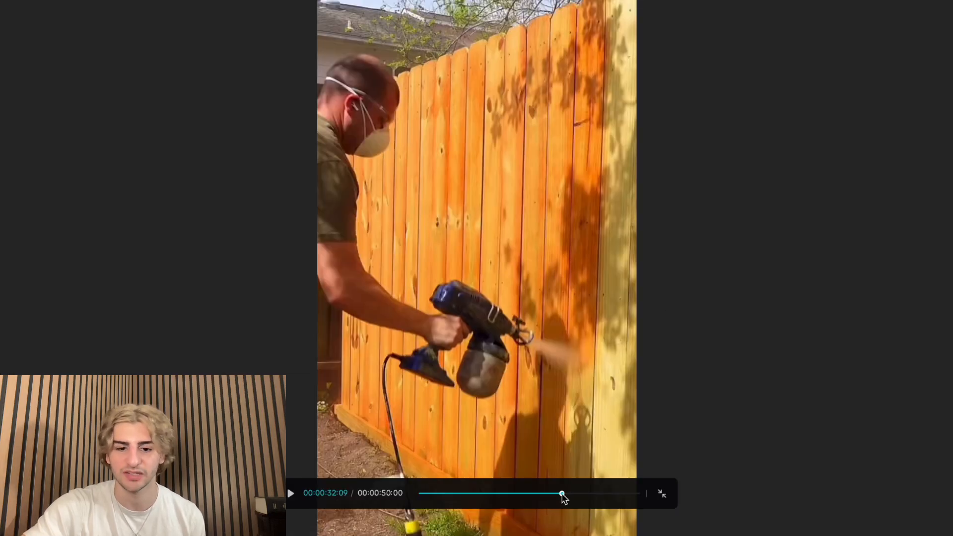
{"action": "left_click_drag", "start_coordinate": [563, 494], "coordinate": [394, 493]}
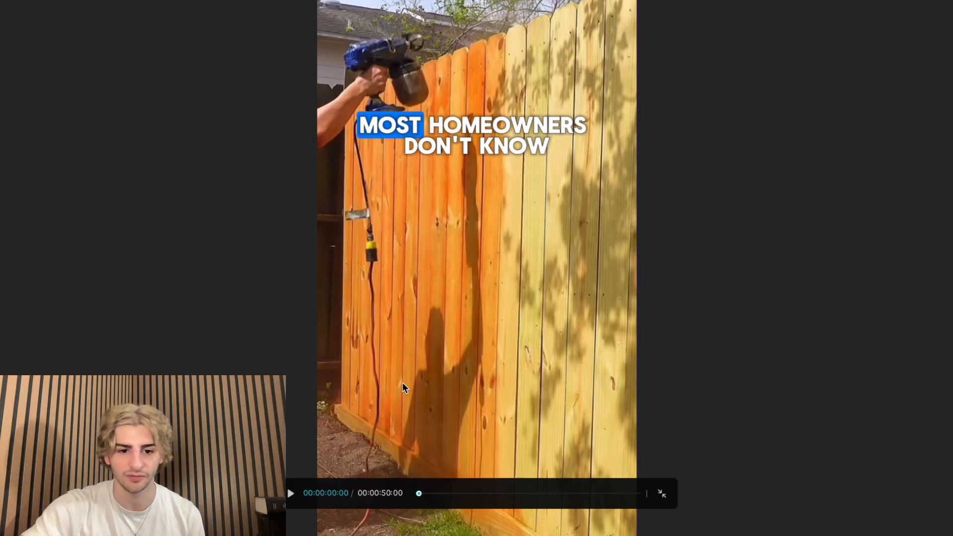
{"action": "left_click", "coordinate": [291, 495]}
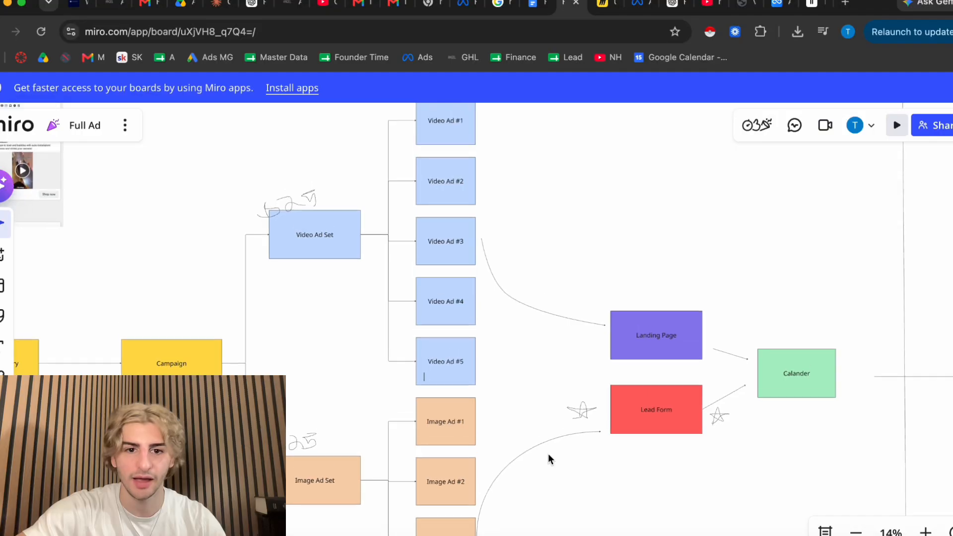
Step: In Chrome, review the video ad set structure on Miro's Full Ad board and open the board with the Customer Pool diagram
{"action": "scroll", "coordinate": [549, 453], "scroll_direction": "up", "scroll_amount": 3}
{"action": "left_click", "coordinate": [414, 198]}
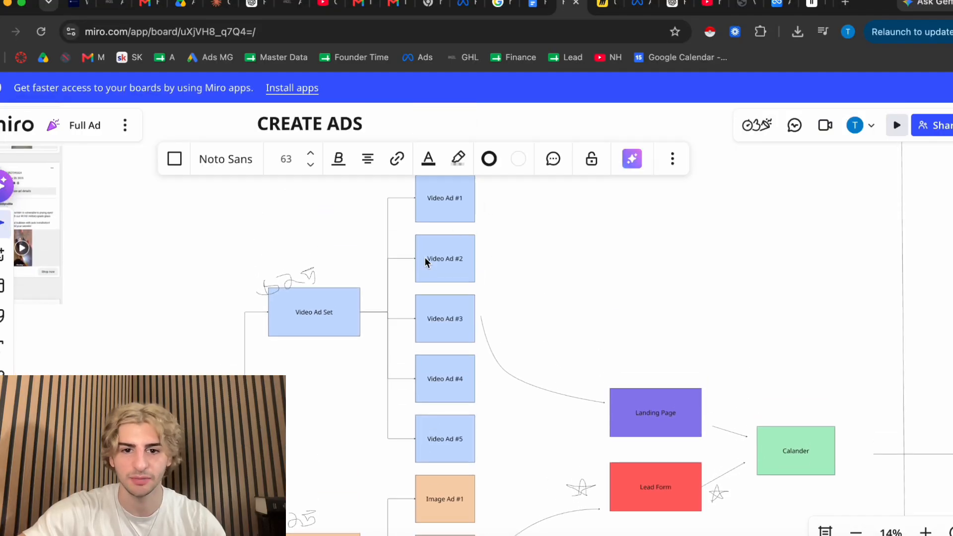
{"action": "scroll", "coordinate": [514, 211], "scroll_direction": "up", "scroll_amount": 2}
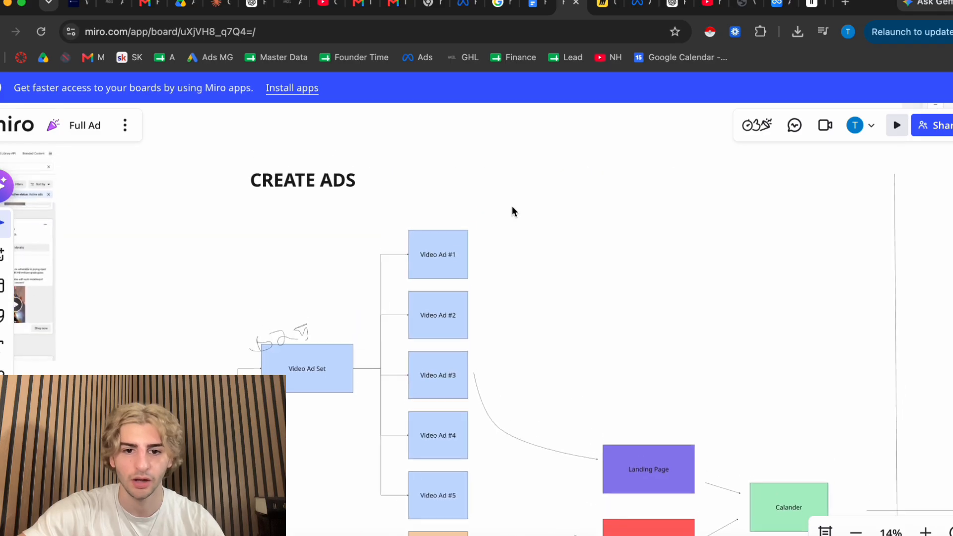
{"action": "scroll", "coordinate": [514, 210], "scroll_direction": "down", "scroll_amount": 1}
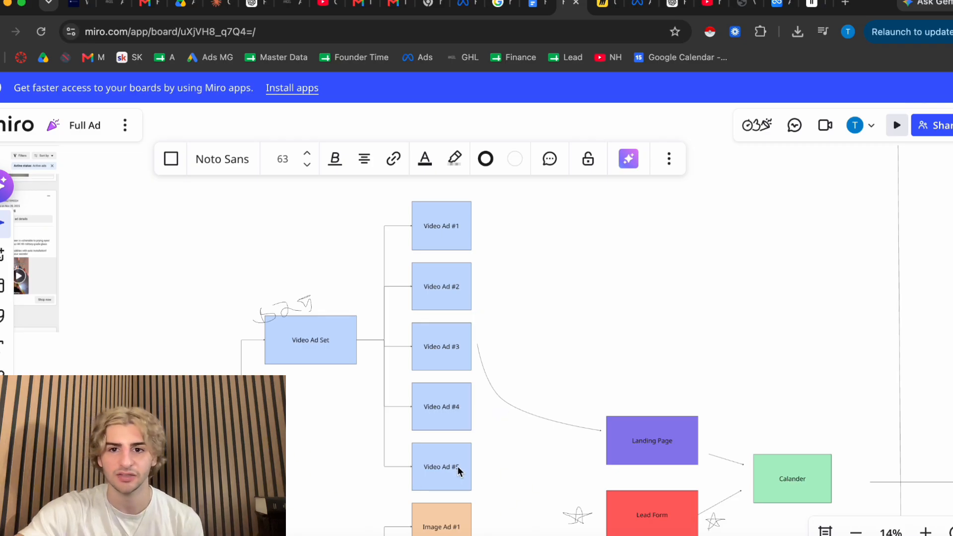
{"action": "left_click", "coordinate": [606, 5]}
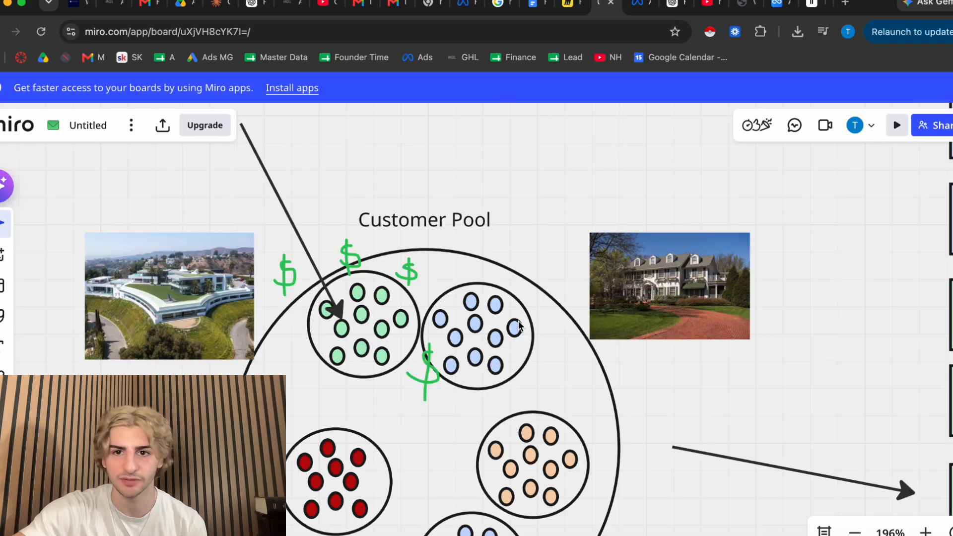
Step: Return to Miro's Full Ad board and review the video ad set and its path to the landing page and lead form
{"action": "key", "text": "ctrl+shift+Tab"}
{"action": "scroll", "coordinate": [527, 328], "scroll_direction": "down", "scroll_amount": 5}
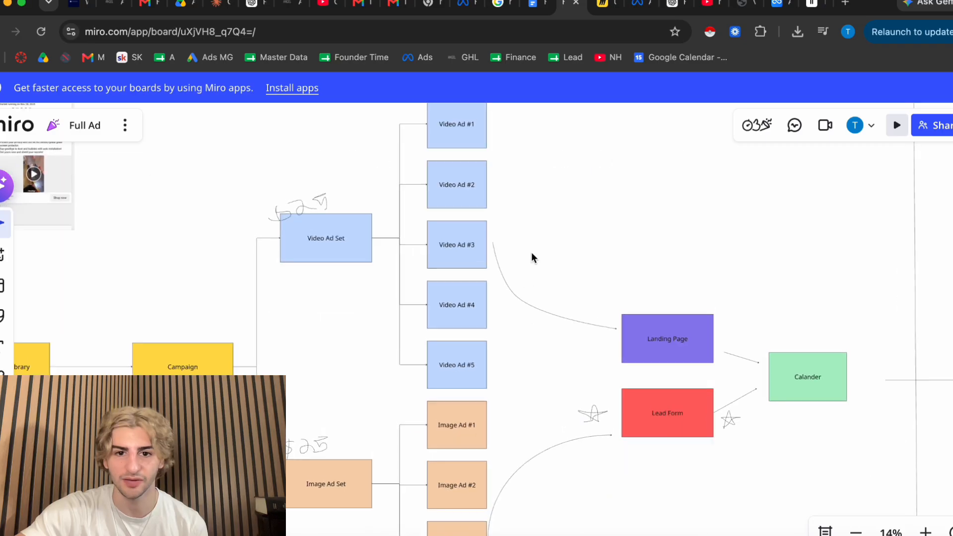
{"action": "scroll", "coordinate": [516, 230], "scroll_direction": "up", "scroll_amount": 2}
{"action": "scroll", "coordinate": [478, 379], "scroll_direction": "down", "scroll_amount": 10}
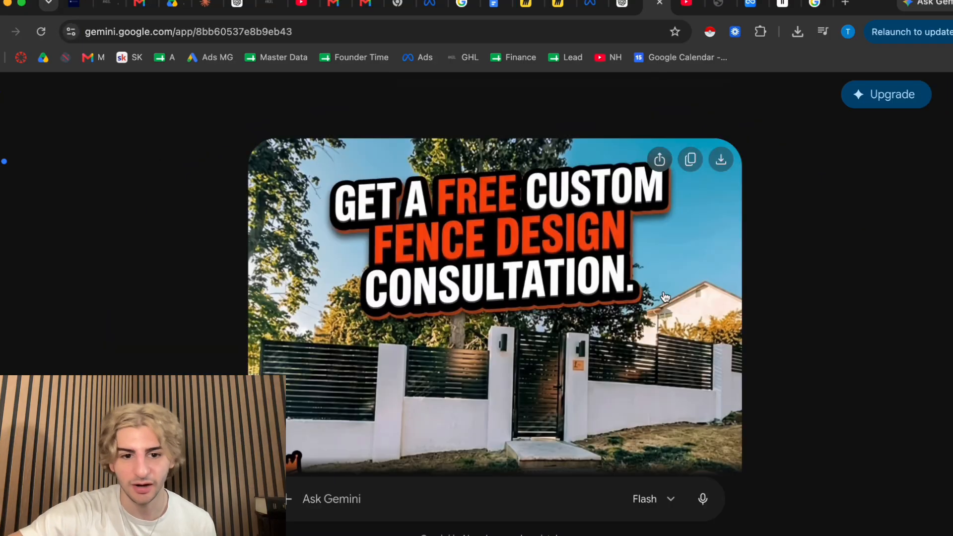
Step: In Gemini, examine the orange Direct Fence image ad's headline, 200+ custom fences claim, logo and call-to-action banner
{"action": "scroll", "coordinate": [665, 297], "scroll_direction": "down", "scroll_amount": 3}
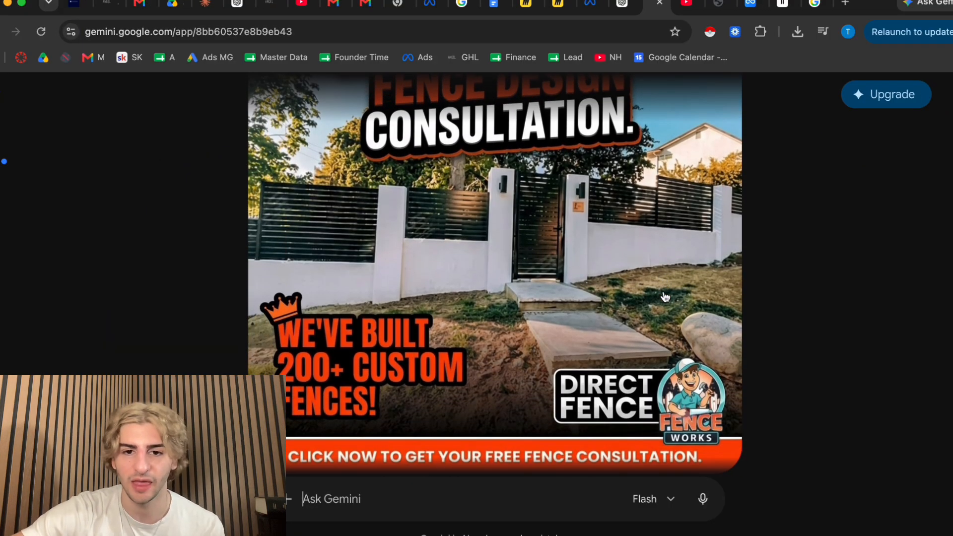
{"action": "scroll", "coordinate": [665, 297], "scroll_direction": "up", "scroll_amount": 3}
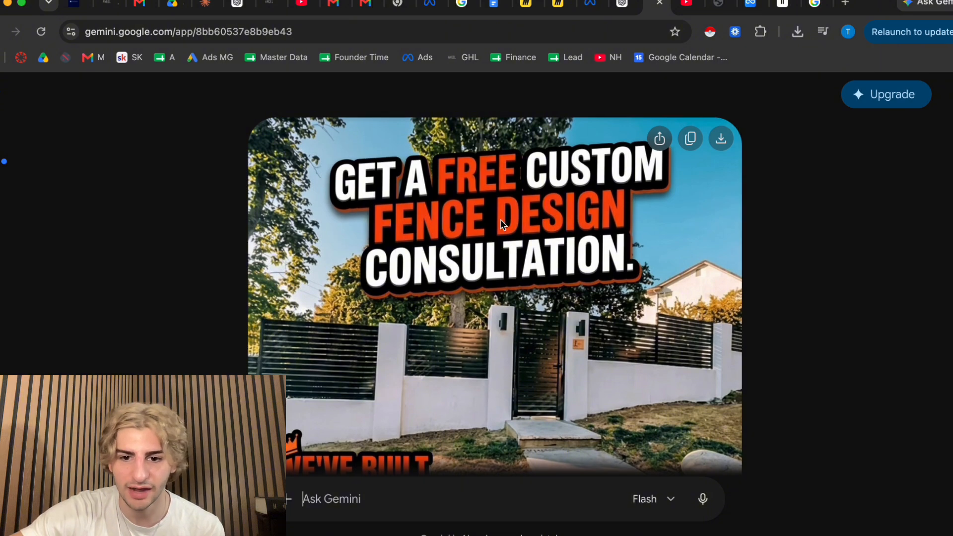
{"action": "scroll", "coordinate": [501, 219], "scroll_direction": "down", "scroll_amount": 4}
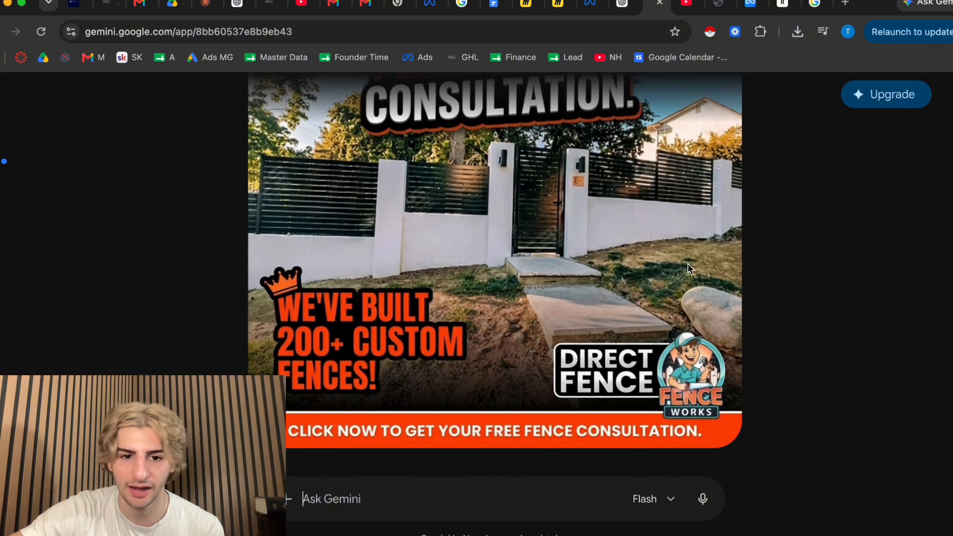
{"action": "scroll", "coordinate": [609, 309], "scroll_direction": "up", "scroll_amount": 2}
{"action": "scroll", "coordinate": [609, 309], "scroll_direction": "down", "scroll_amount": 2}
{"action": "scroll", "coordinate": [609, 308], "scroll_direction": "up", "scroll_amount": 3}
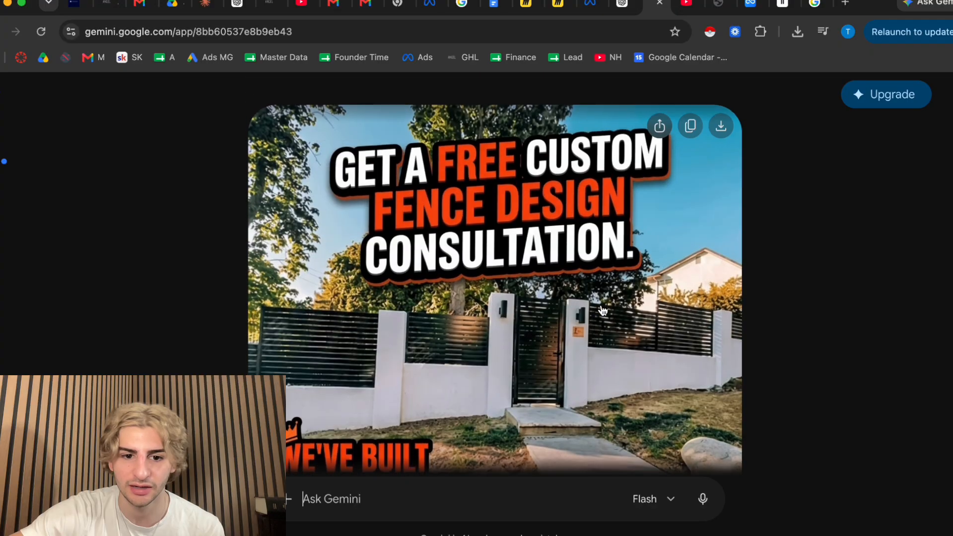
{"action": "scroll", "coordinate": [515, 206], "scroll_direction": "down", "scroll_amount": 1}
{"action": "scroll", "coordinate": [515, 205], "scroll_direction": "down", "scroll_amount": 1}
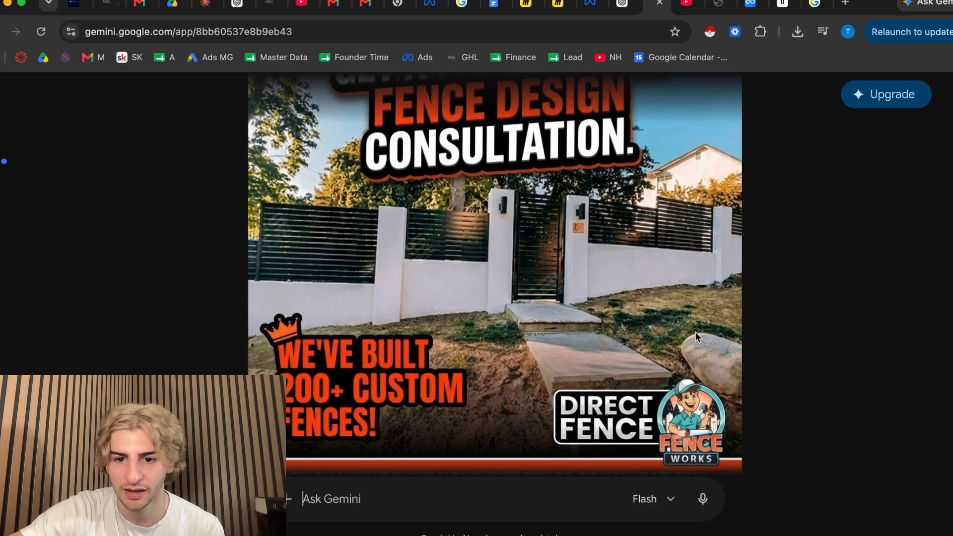
{"action": "scroll", "coordinate": [663, 375], "scroll_direction": "down", "scroll_amount": 1}
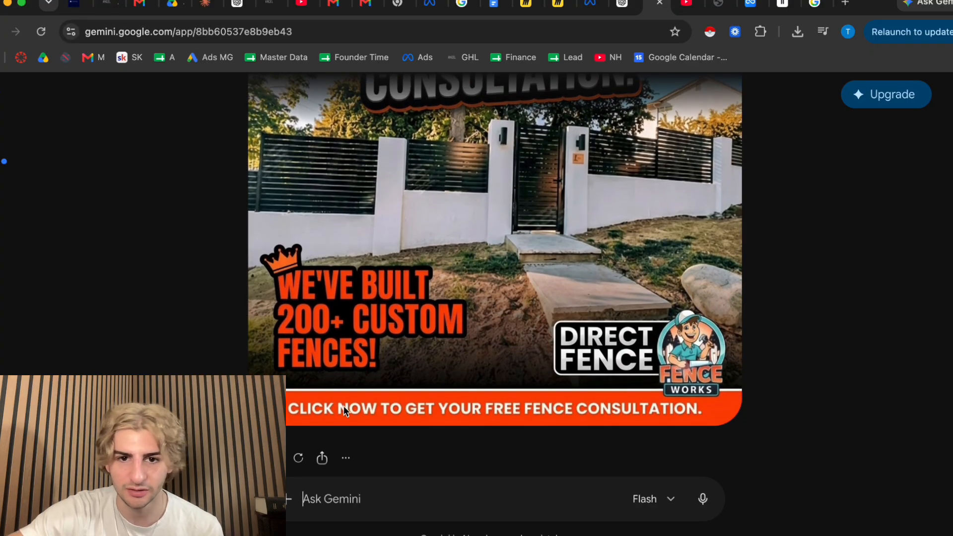
{"action": "scroll", "coordinate": [738, 423], "scroll_direction": "up", "scroll_amount": 2}
{"action": "scroll", "coordinate": [739, 423], "scroll_direction": "down", "scroll_amount": 2}
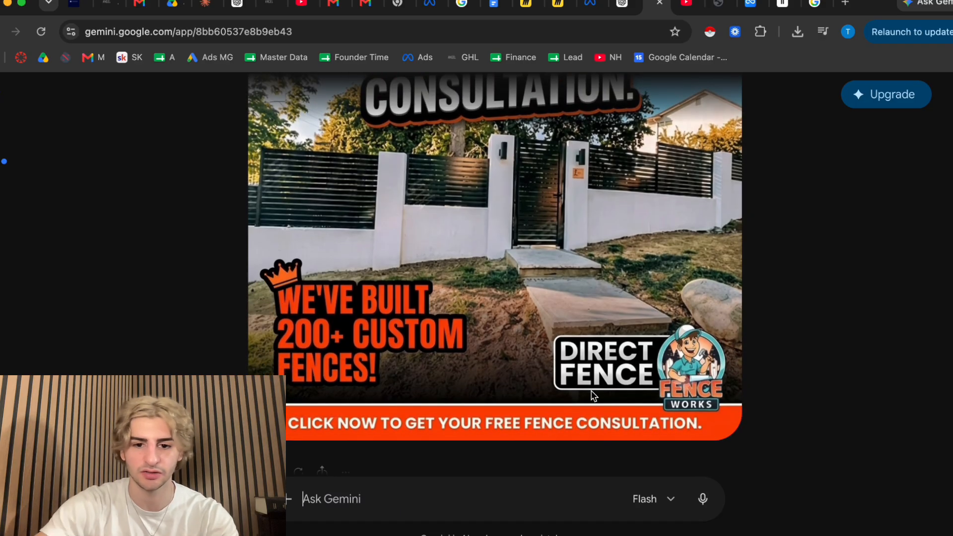
{"action": "scroll", "coordinate": [385, 314], "scroll_direction": "up", "scroll_amount": 2}
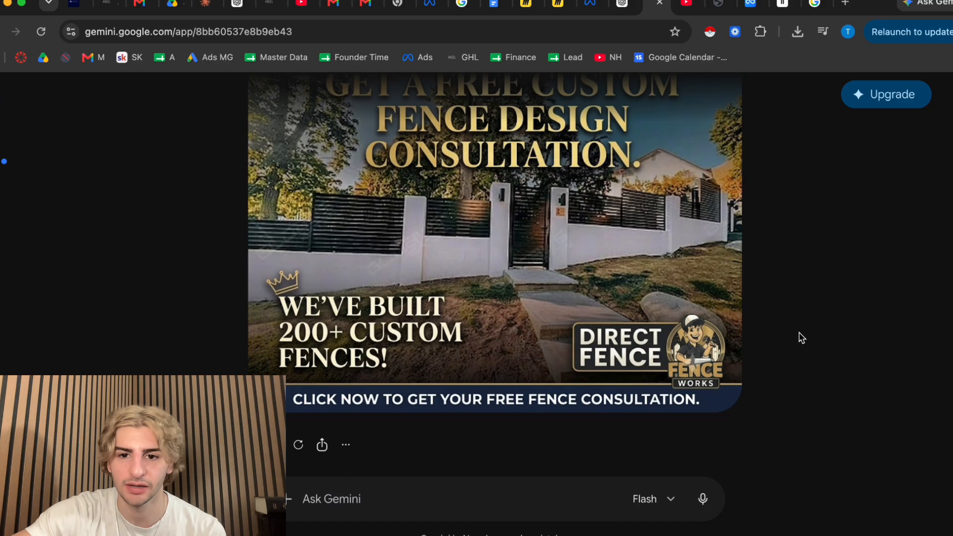
Step: Review the luxury-branded gold version of the fence design consultation image and download it
{"action": "scroll", "coordinate": [801, 337], "scroll_direction": "up", "scroll_amount": 3}
{"action": "scroll", "coordinate": [799, 336], "scroll_direction": "down", "scroll_amount": 1}
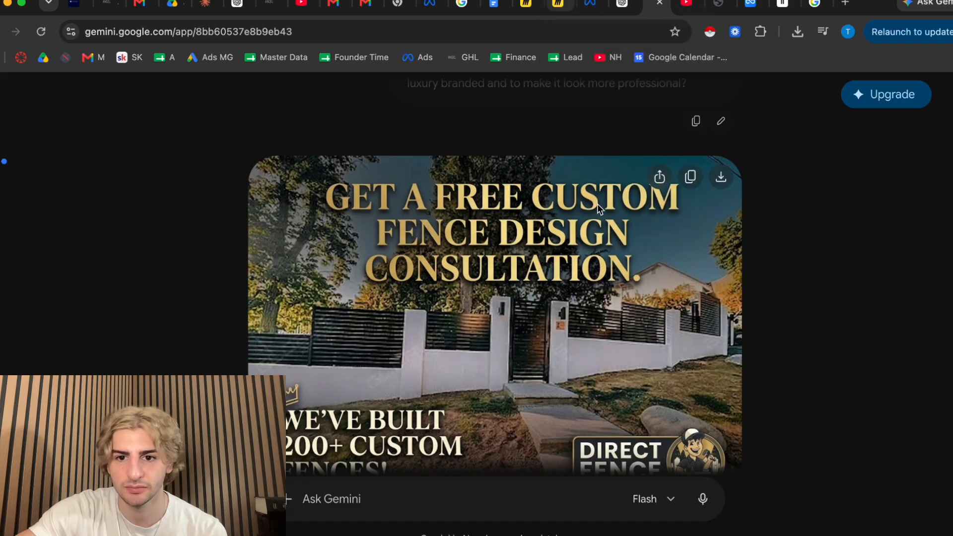
{"action": "scroll", "coordinate": [591, 292], "scroll_direction": "up", "scroll_amount": 1}
{"action": "scroll", "coordinate": [588, 287], "scroll_direction": "up", "scroll_amount": 1}
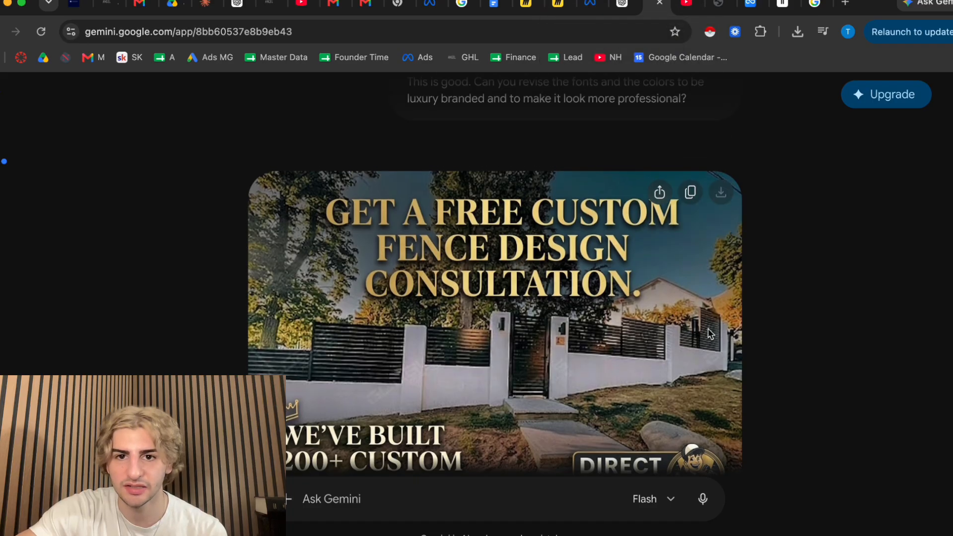
{"action": "scroll", "coordinate": [645, 198], "scroll_direction": "down", "scroll_amount": 2}
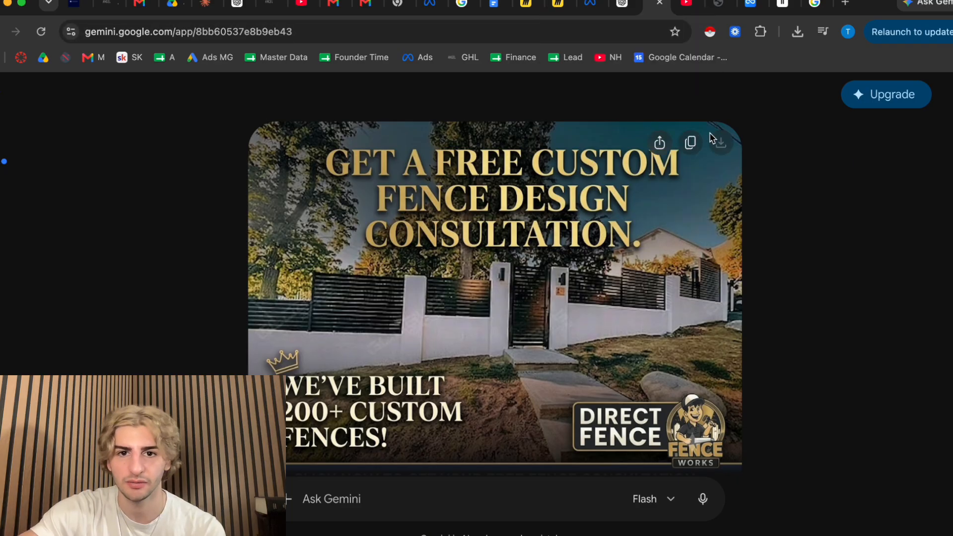
Step: Review the image ad set structure on Miro's Full Ad board and switch to Meta Ads Manager
{"action": "left_click", "coordinate": [528, 9]}
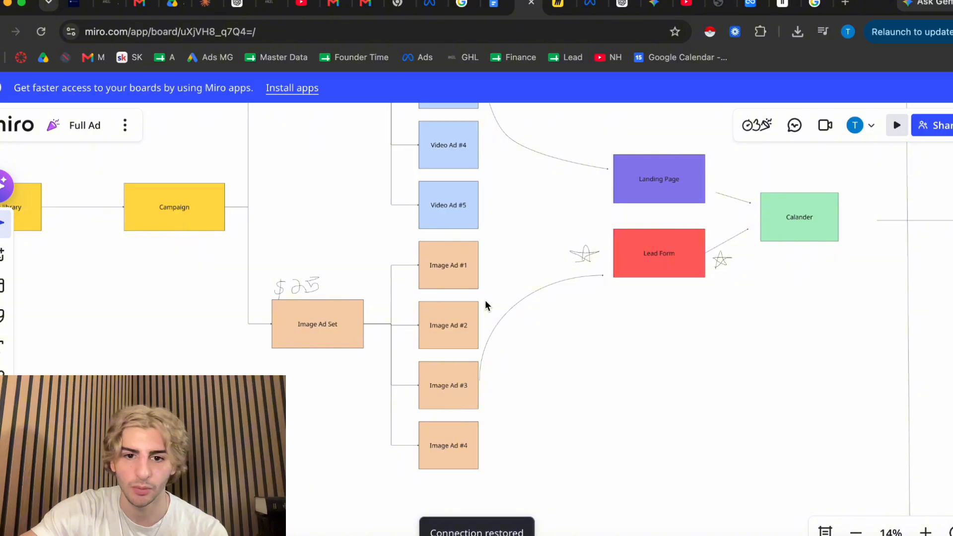
{"action": "scroll", "coordinate": [485, 300], "scroll_direction": "down", "scroll_amount": 3}
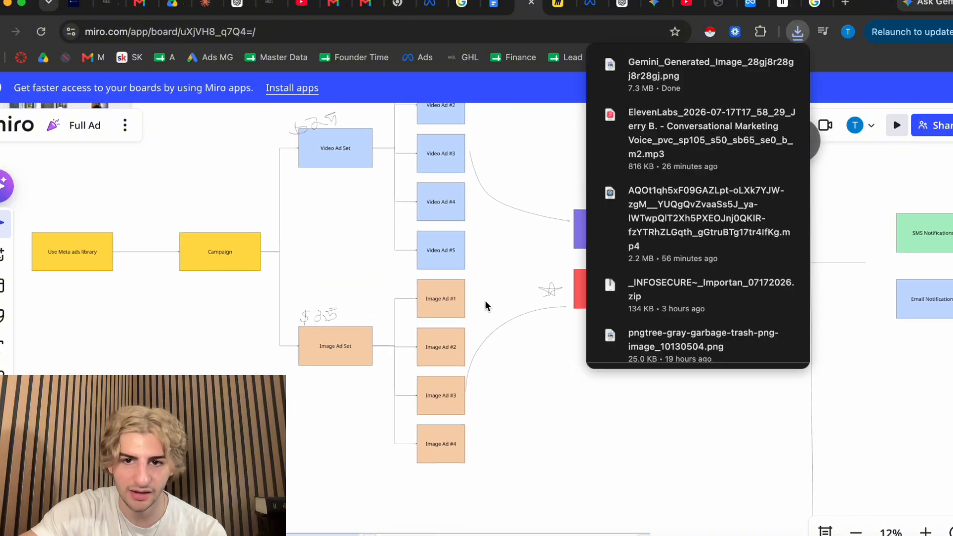
{"action": "left_click", "coordinate": [502, 377]}
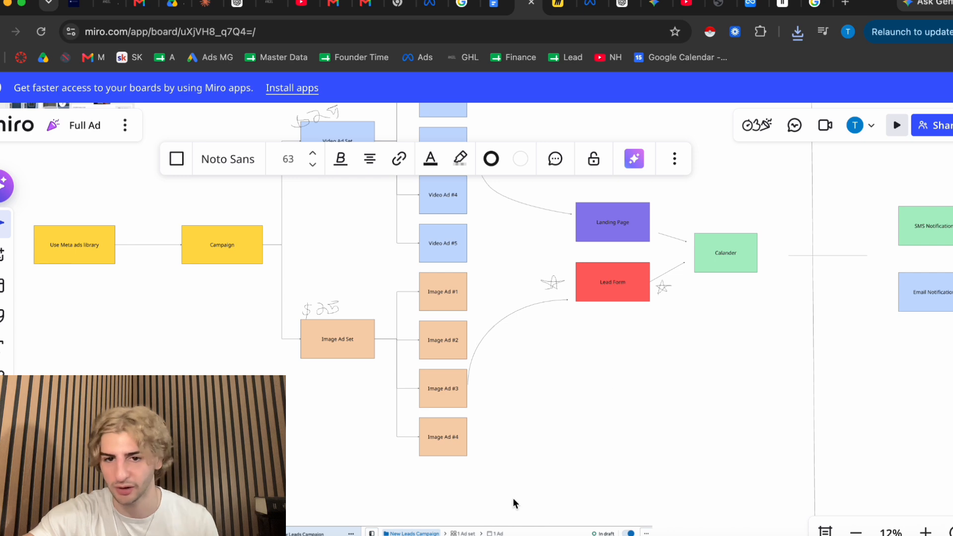
{"action": "left_click", "coordinate": [453, 530]}
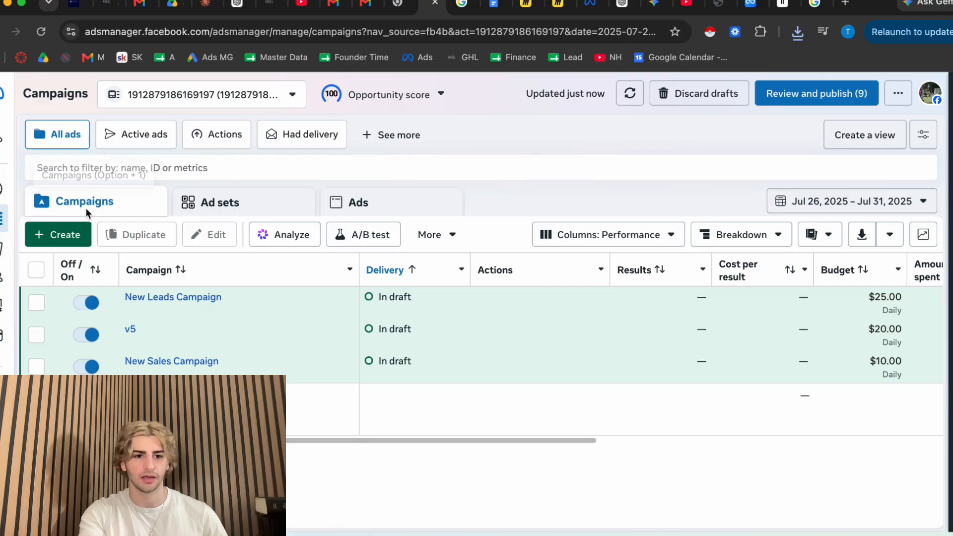
Step: Create a new Auction campaign with the Leads objective and dismiss the campaign setup notice
{"action": "left_click", "coordinate": [65, 233]}
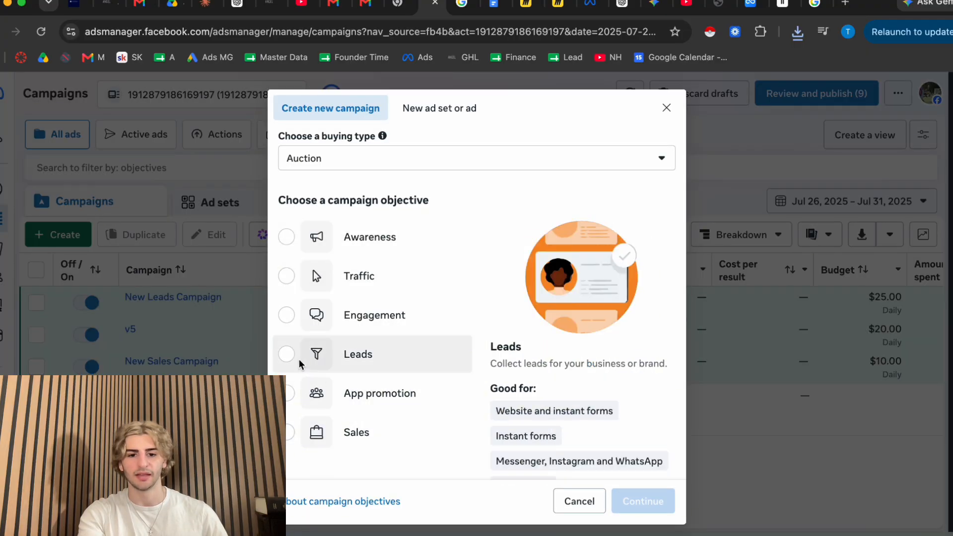
{"action": "left_click", "coordinate": [300, 362]}
{"action": "left_click", "coordinate": [632, 501]}
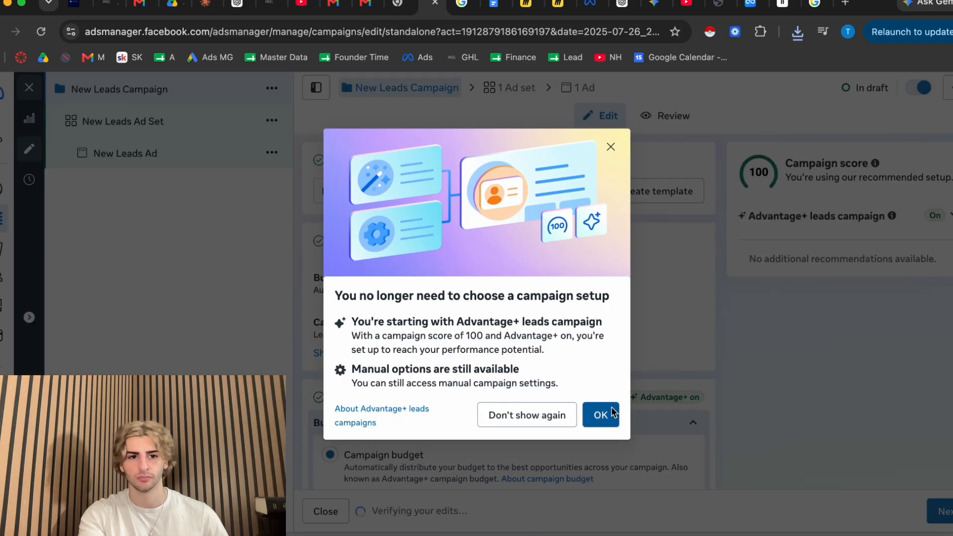
{"action": "left_click", "coordinate": [600, 415]}
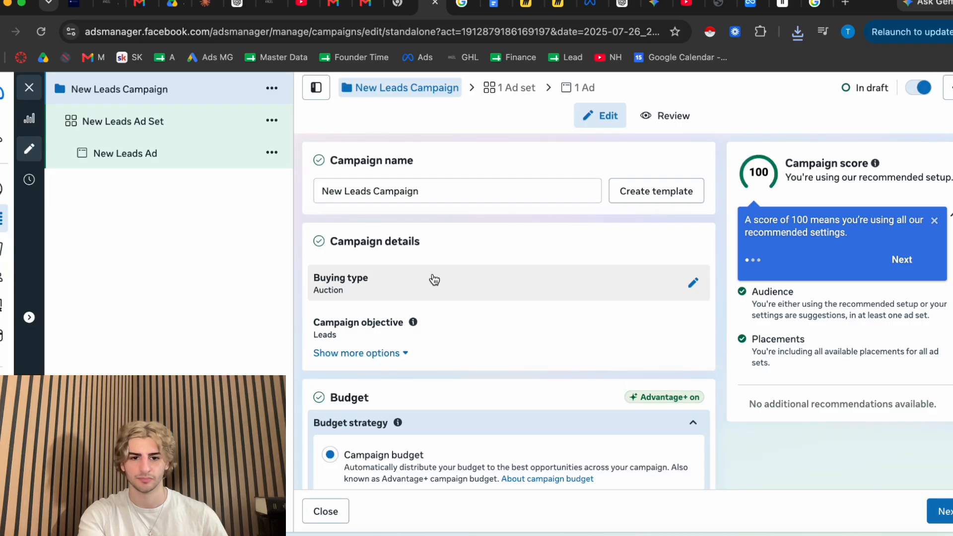
Step: Set the leads campaign's daily budget to $50
{"action": "scroll", "coordinate": [457, 320], "scroll_direction": "down", "scroll_amount": 5}
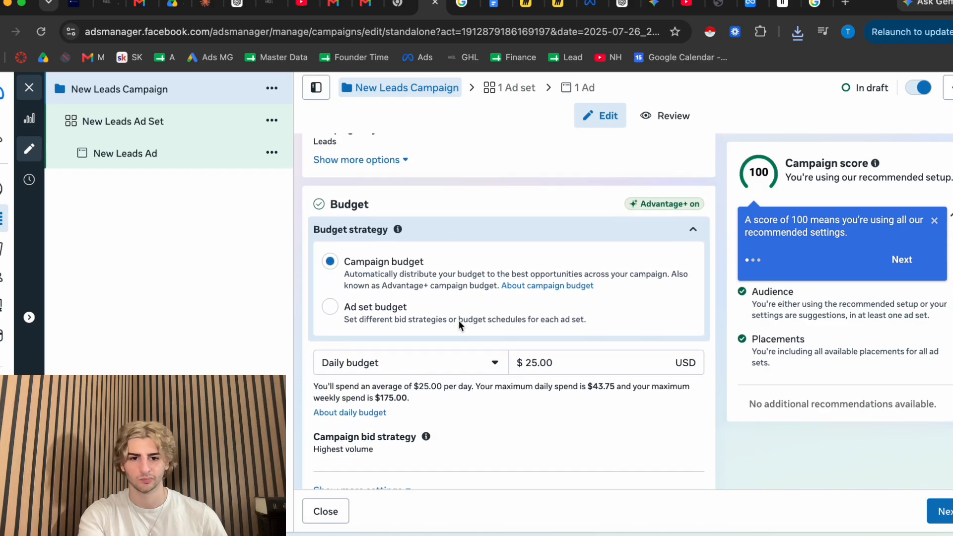
{"action": "scroll", "coordinate": [419, 318], "scroll_direction": "down", "scroll_amount": 2}
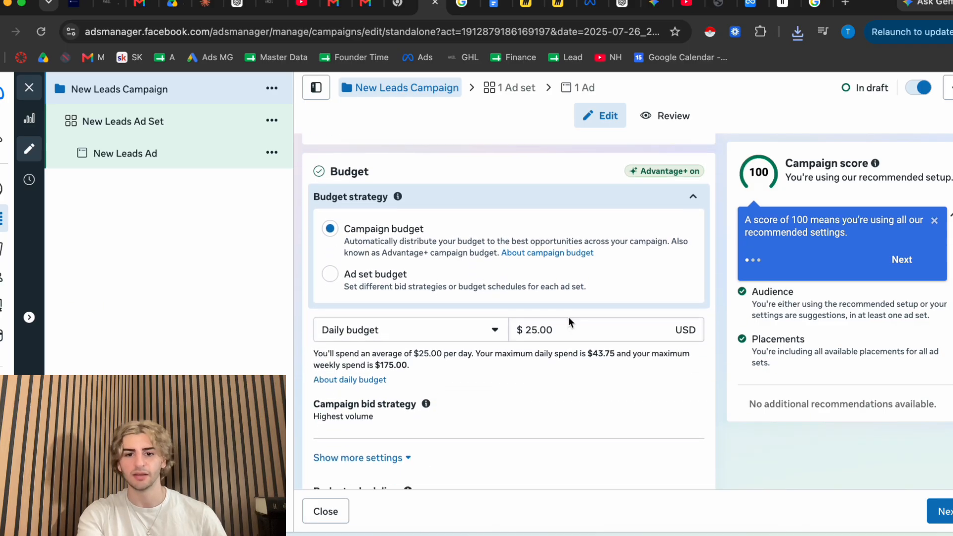
{"action": "left_click", "coordinate": [531, 331]}
{"action": "key", "text": "Delete"}
{"action": "type", "text": "0"}
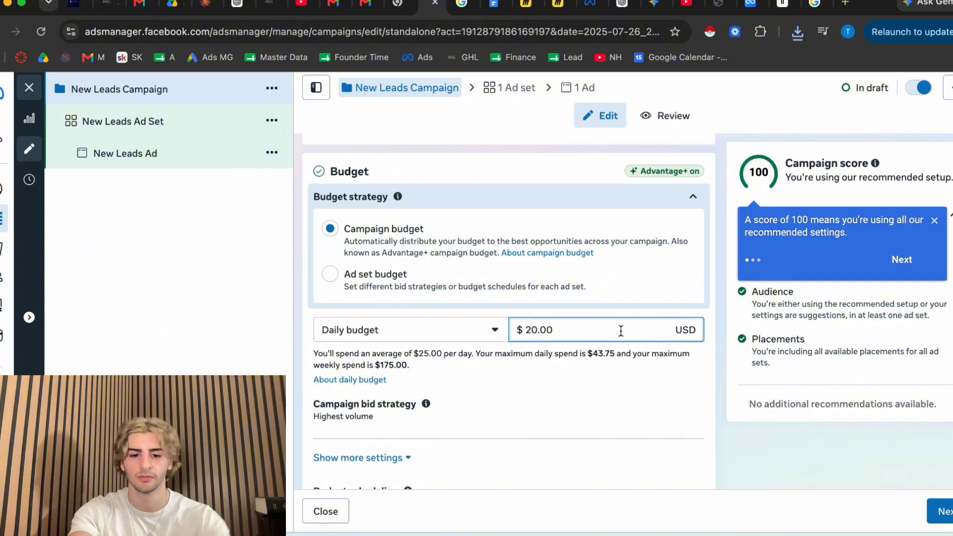
{"action": "key", "text": "BackSpace"}
{"action": "key", "text": "BackSpace"}
{"action": "type", "text": "50"}
Step: Open the campaign's ad set and rename it as Video Ad set
{"action": "left_click", "coordinate": [510, 87]}
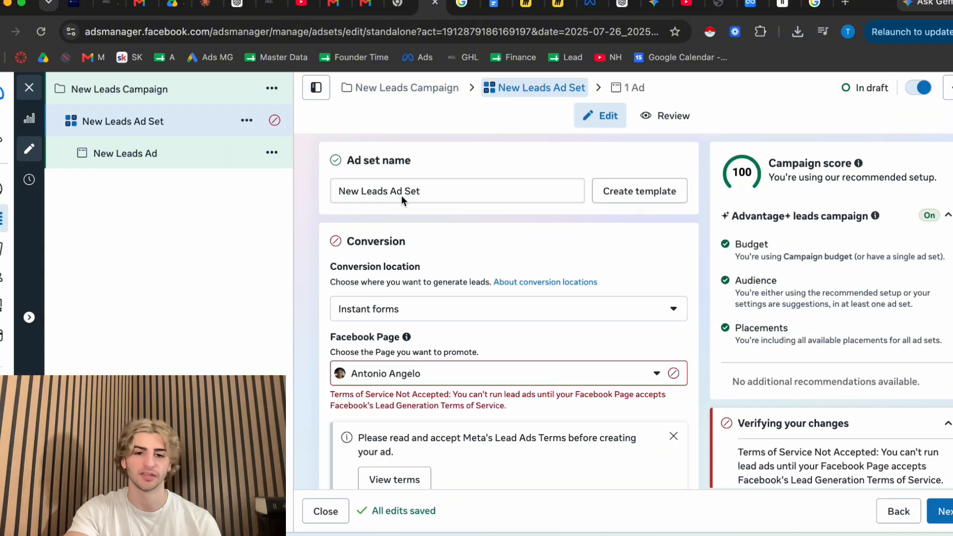
{"action": "triple_click", "coordinate": [401, 191]}
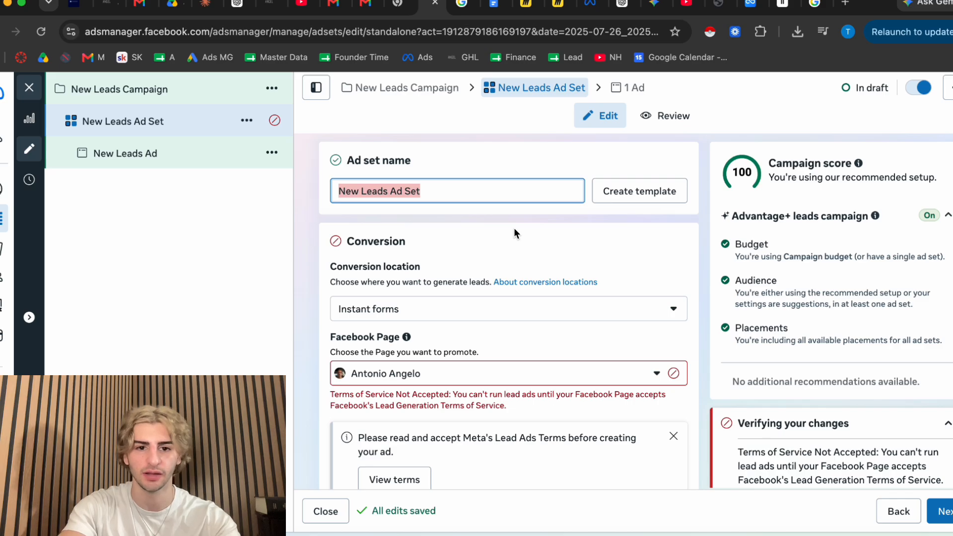
{"action": "type", "text": "Video Ad set"}
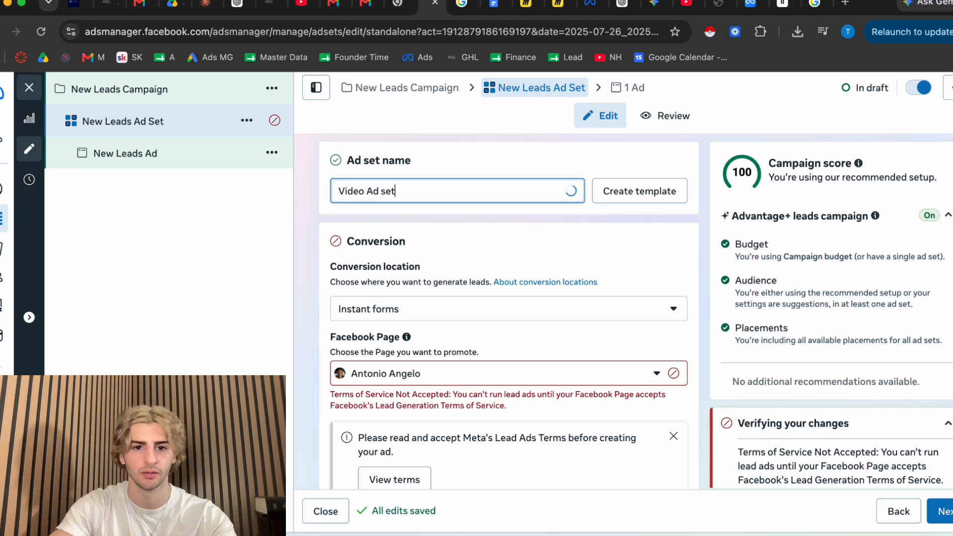
{"action": "key", "text": "Return"}
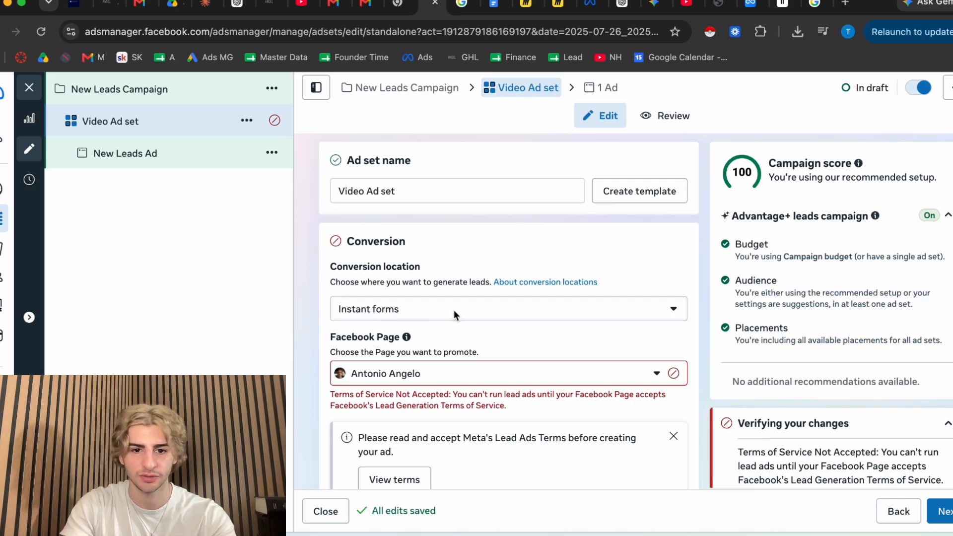
Step: Look through the Video Ad set's conversion and performance goal settings and continue to the New Leads Ad
{"action": "scroll", "coordinate": [454, 309], "scroll_direction": "down", "scroll_amount": 5}
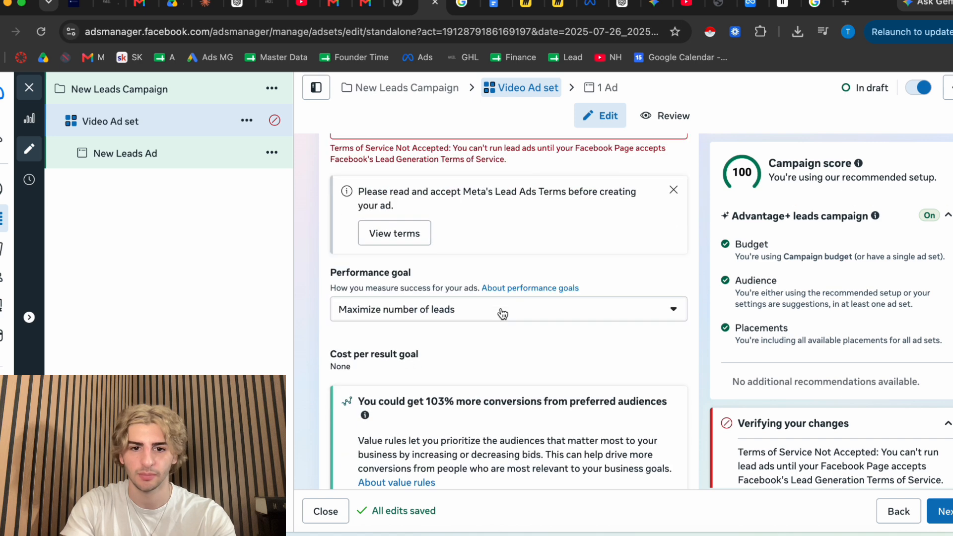
{"action": "scroll", "coordinate": [502, 312], "scroll_direction": "down", "scroll_amount": 1}
{"action": "scroll", "coordinate": [466, 274], "scroll_direction": "down", "scroll_amount": 2}
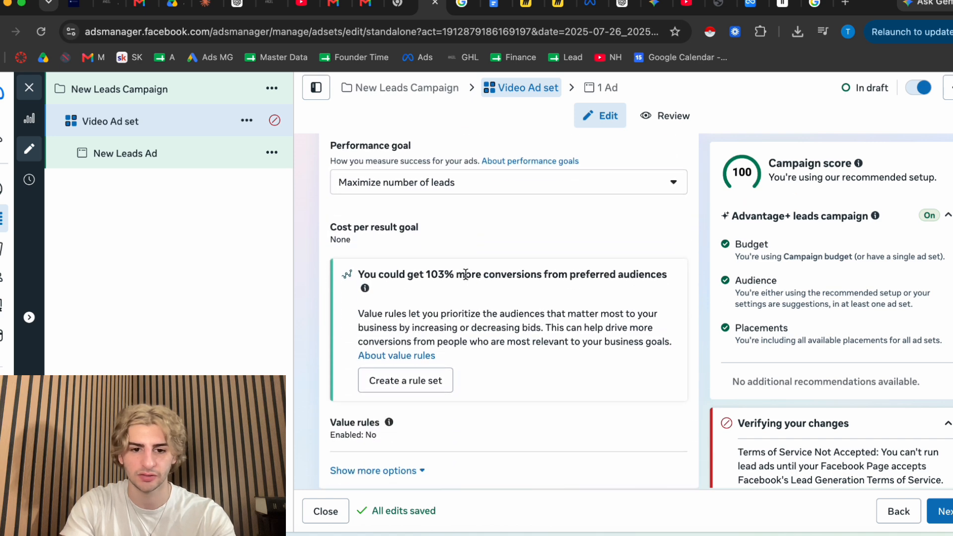
{"action": "scroll", "coordinate": [527, 275], "scroll_direction": "down", "scroll_amount": 10}
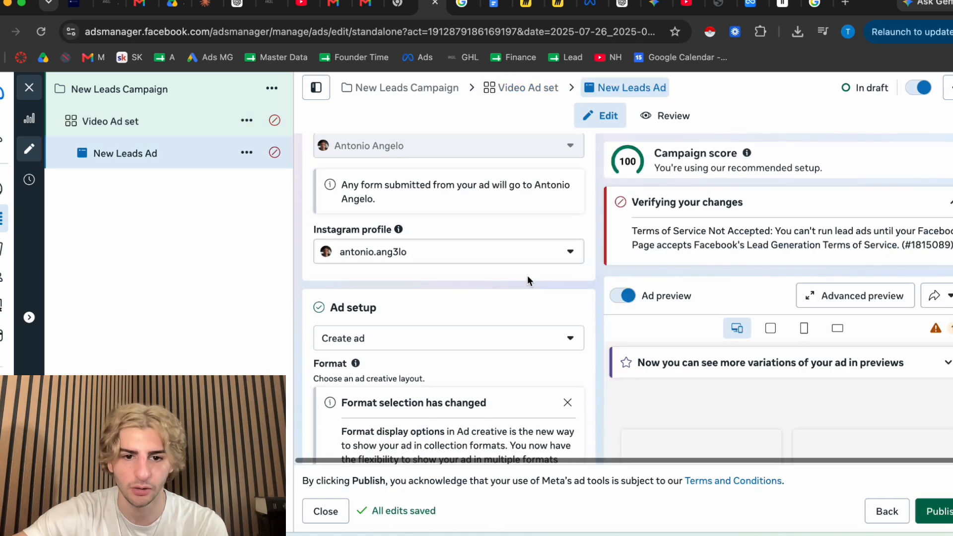
Step: Set up the New Leads Ad's creative as an image ad with the gold fence consultation image and check its text fields
{"action": "scroll", "coordinate": [527, 275], "scroll_direction": "down", "scroll_amount": 2}
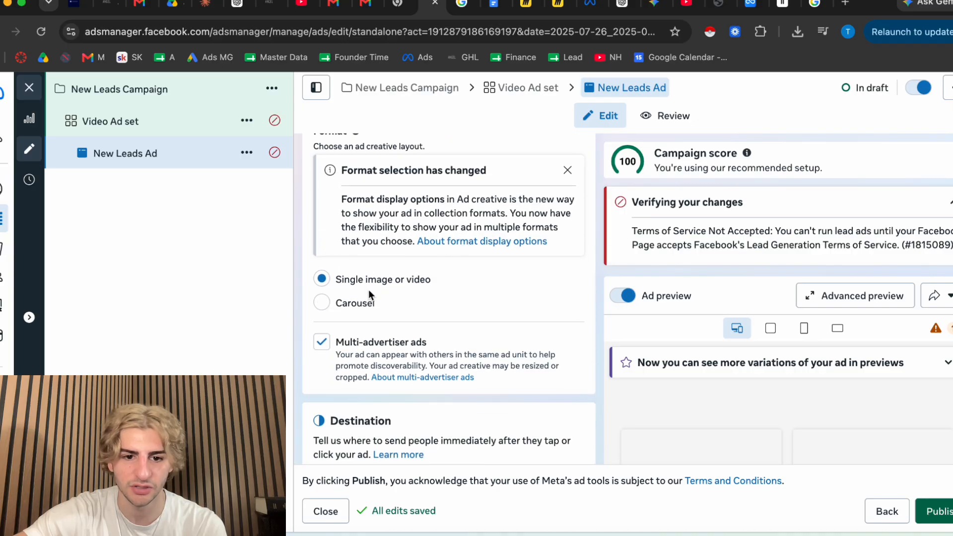
{"action": "scroll", "coordinate": [400, 291], "scroll_direction": "down", "scroll_amount": 6}
{"action": "scroll", "coordinate": [402, 296], "scroll_direction": "down", "scroll_amount": 2}
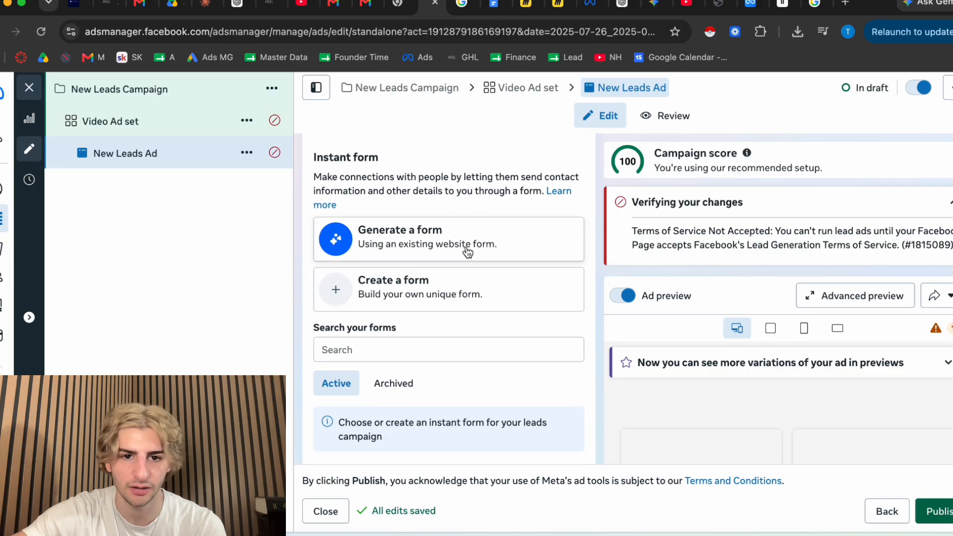
{"action": "scroll", "coordinate": [466, 263], "scroll_direction": "down", "scroll_amount": 5}
{"action": "left_click", "coordinate": [374, 311]}
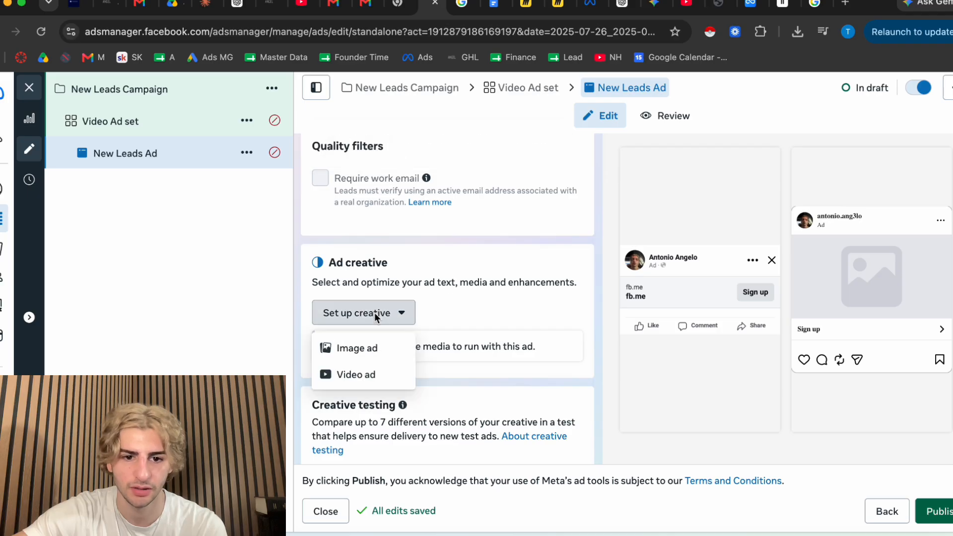
{"action": "left_click", "coordinate": [368, 350]}
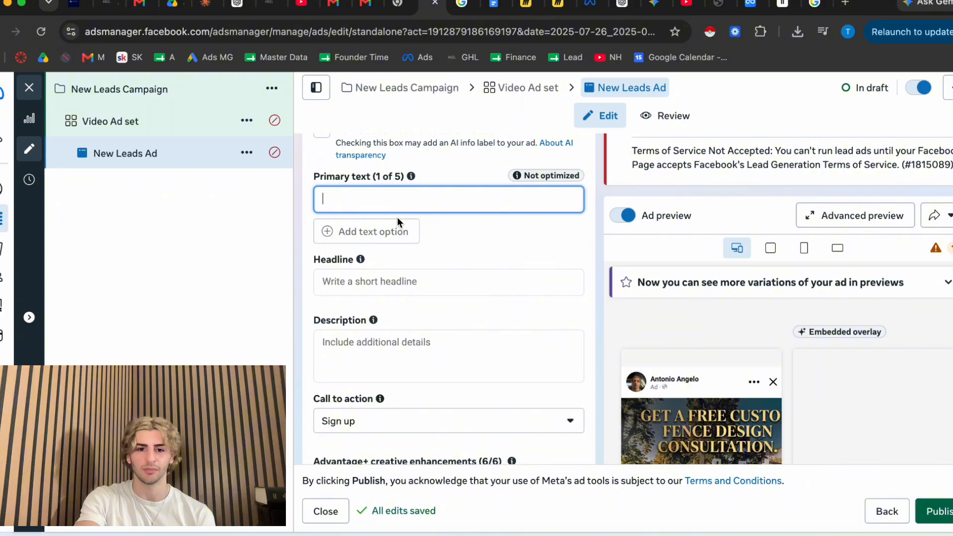
{"action": "scroll", "coordinate": [397, 218], "scroll_direction": "down", "scroll_amount": 2}
{"action": "scroll", "coordinate": [397, 219], "scroll_direction": "up", "scroll_amount": 2}
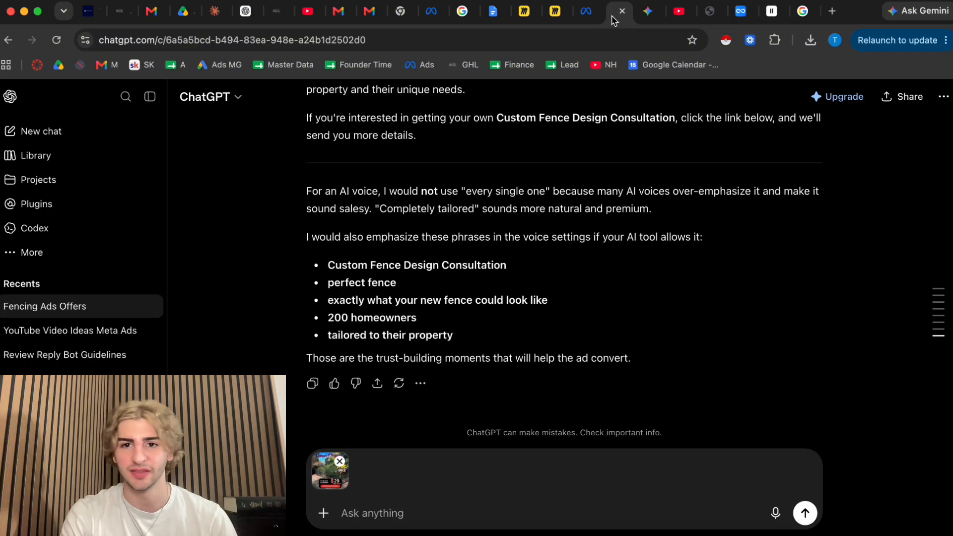
Step: Move the ChatGPT fencing ads conversation into its own window beside Ads Manager and check the fence consultation image in Gemini
{"action": "key", "text": "super+w"}
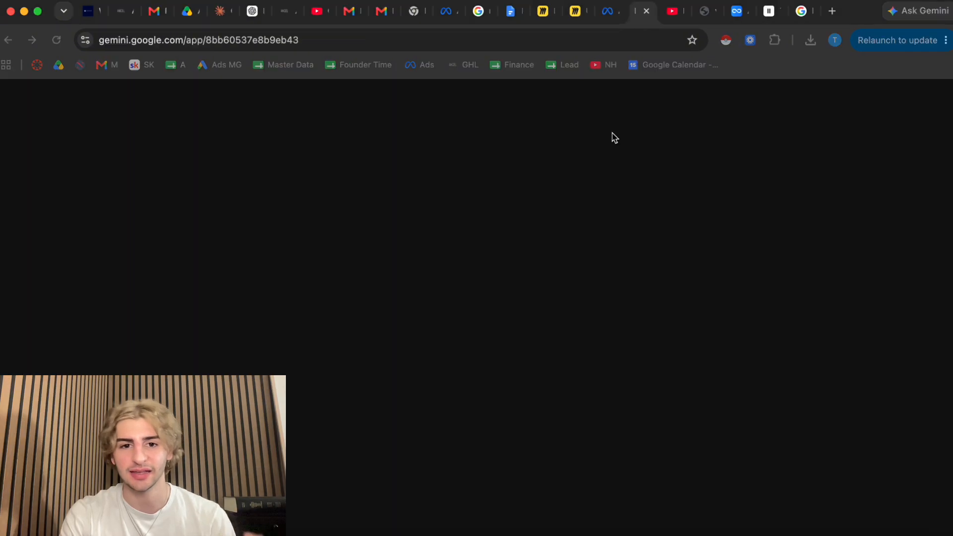
{"action": "left_click_drag", "start_coordinate": [612, 133], "coordinate": [627, 131]}
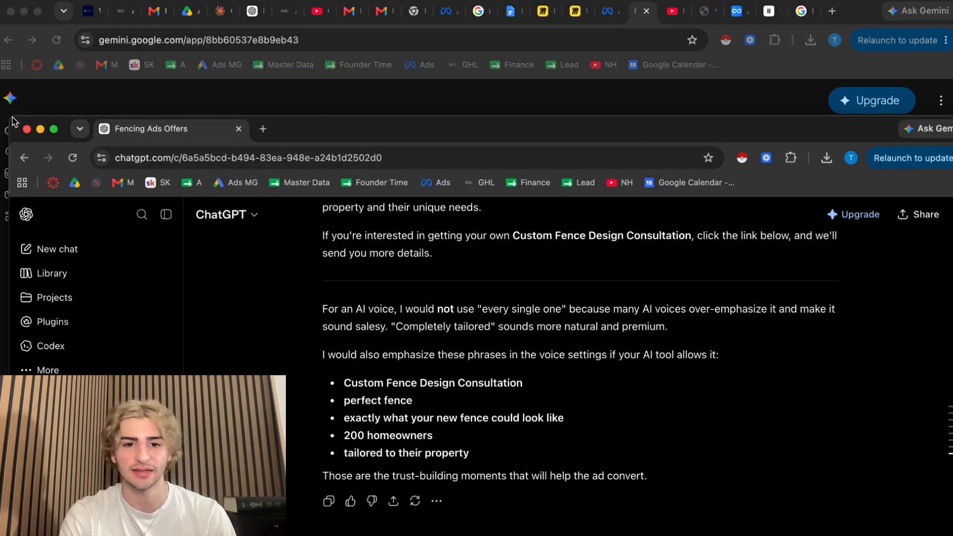
{"action": "left_click_drag", "start_coordinate": [14, 121], "coordinate": [504, 265]}
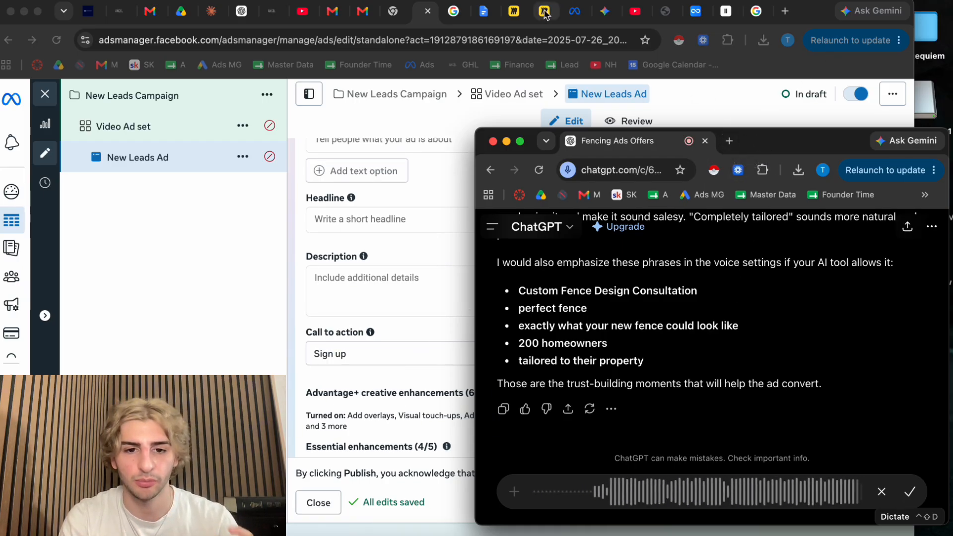
{"action": "left_click", "coordinate": [607, 11]}
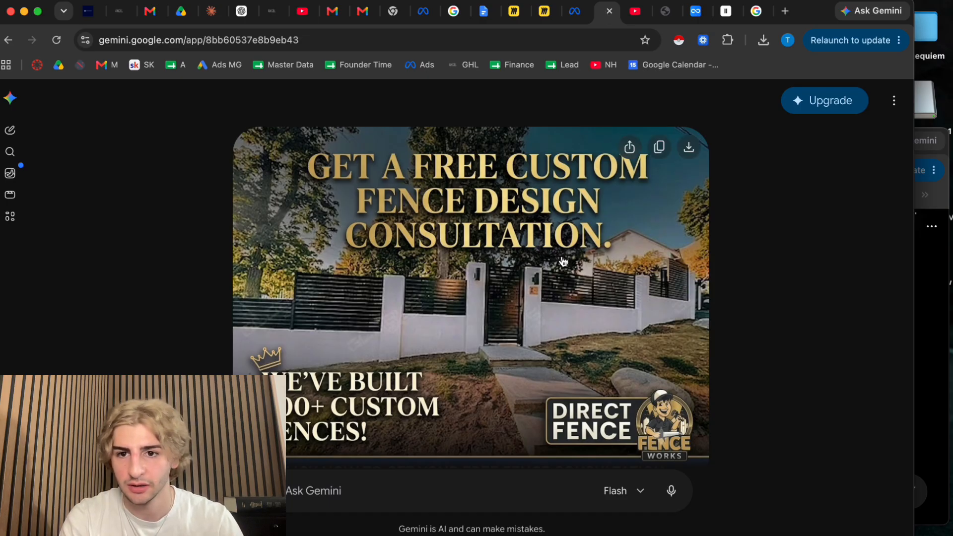
{"action": "left_click", "coordinate": [941, 268]}
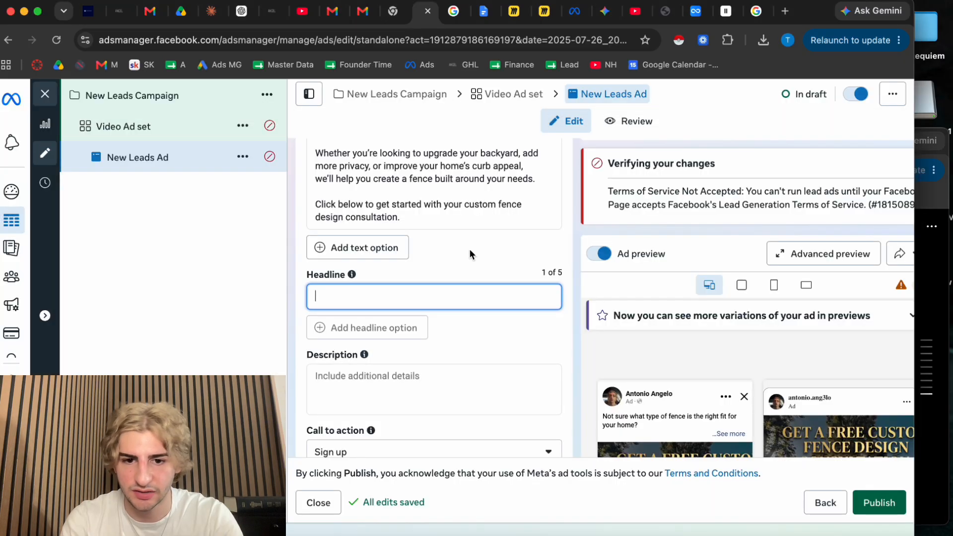
Step: Set the New Leads Ad's headline to "Free Custom Fence Design Consultation"
{"action": "type", "text": "Your Custom Fence Design Consultation"}
{"action": "left_click", "coordinate": [316, 297]}
{"action": "type", "text": "Fr"}
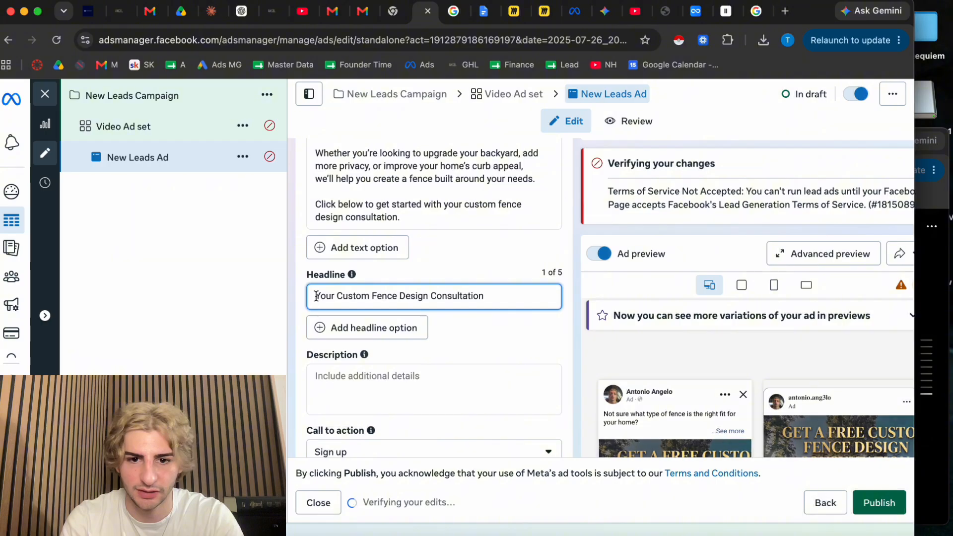
{"action": "type", "text": "ee"}
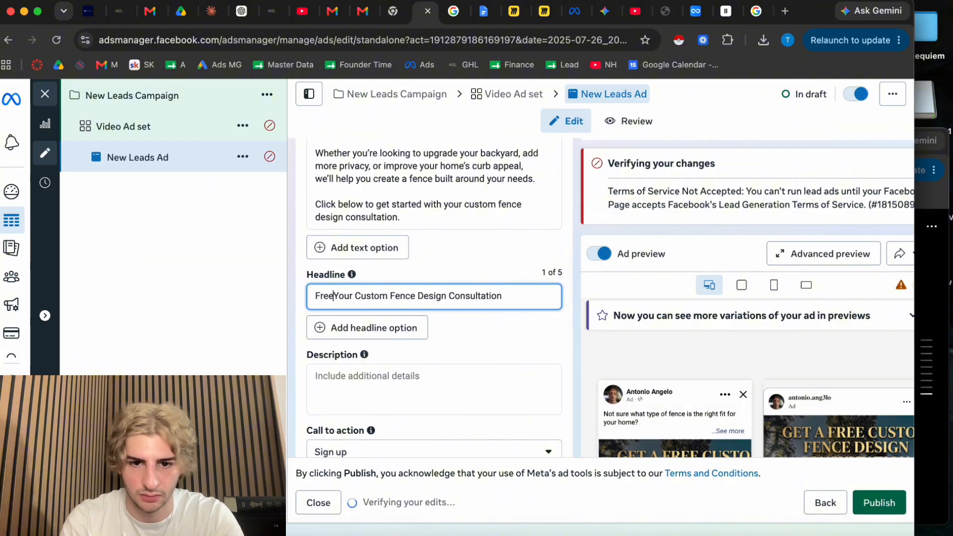
{"action": "key", "text": "Delete"}
{"action": "key", "text": "Delete"}
{"action": "key", "text": "Delete"}
{"action": "key", "text": "Delete"}
{"action": "key", "text": "Delete"}
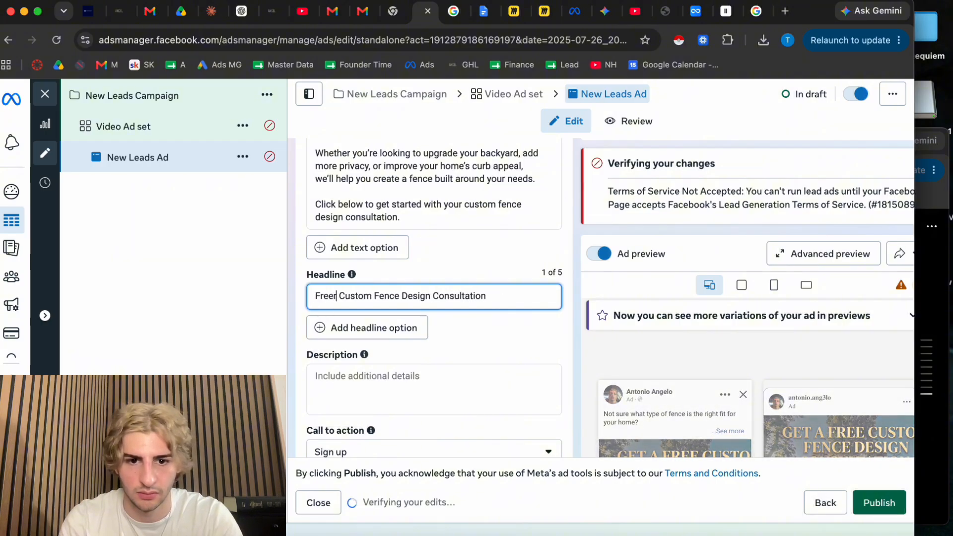
Step: Set the ad's description to "Design the perfect fence for your home with expert guidance." and check the ad preview
{"action": "scroll", "coordinate": [377, 303], "scroll_direction": "down", "scroll_amount": 2}
{"action": "left_click", "coordinate": [377, 302]}
{"action": "type", "text": "Design the perfect fence for your home with expert guidance."}
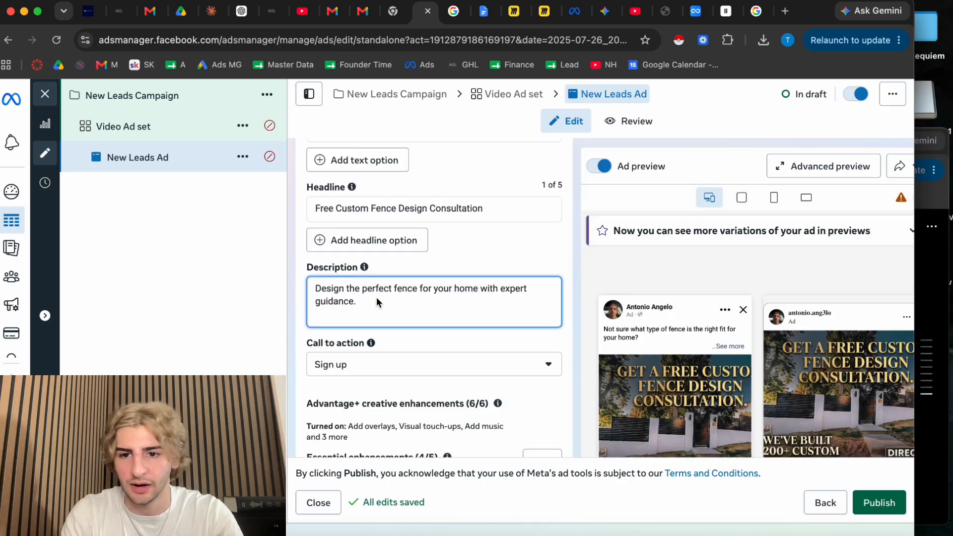
{"action": "scroll", "coordinate": [497, 320], "scroll_direction": "down", "scroll_amount": 2}
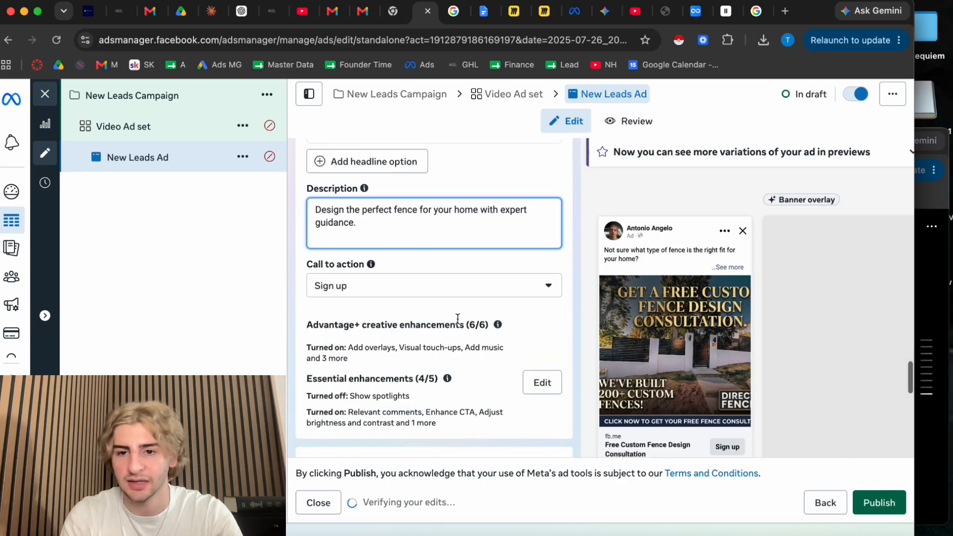
{"action": "scroll", "coordinate": [458, 323], "scroll_direction": "down", "scroll_amount": 1}
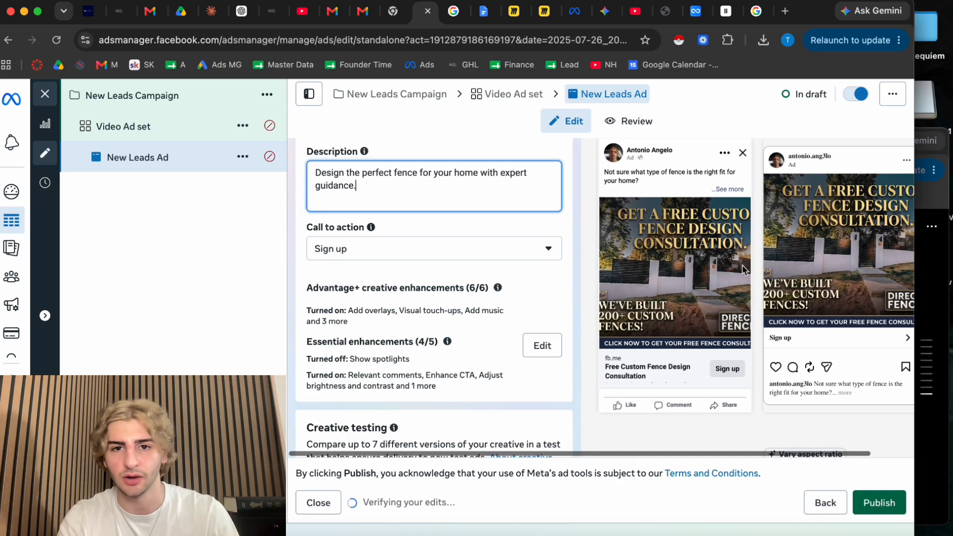
{"action": "scroll", "coordinate": [743, 270], "scroll_direction": "down", "scroll_amount": 1}
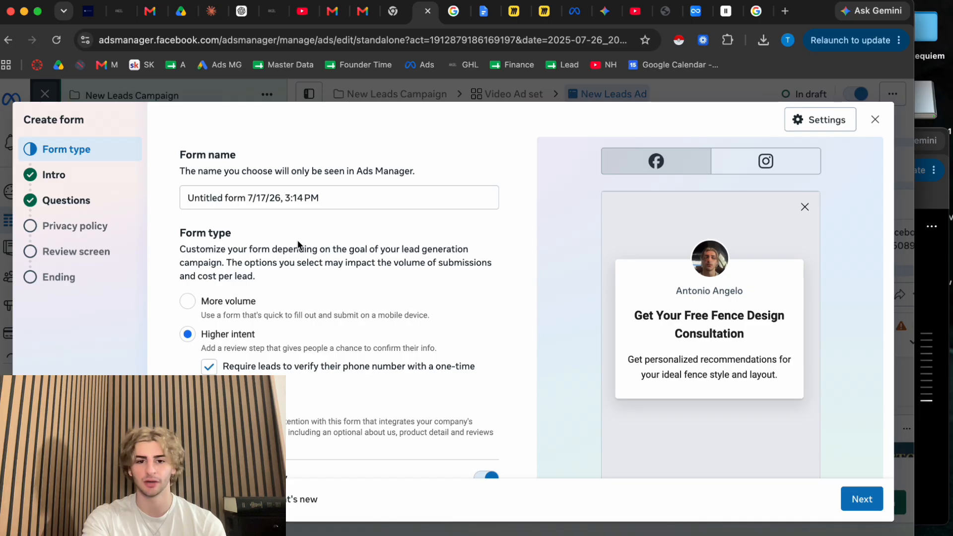
Step: Look through the lead form's type and flexible delivery options, and view the campaign flow and Customer Pool boards in Miro
{"action": "scroll", "coordinate": [416, 275], "scroll_direction": "down", "scroll_amount": 10}
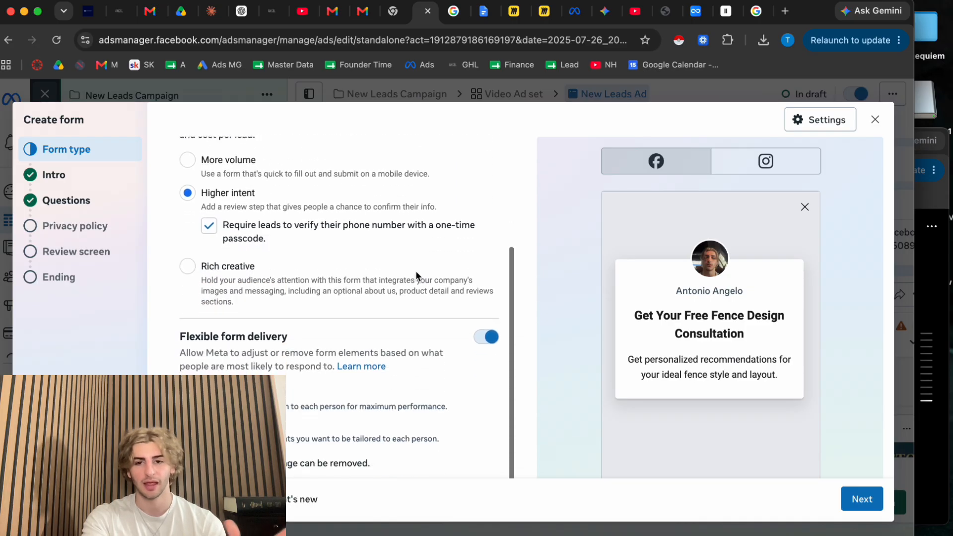
{"action": "scroll", "coordinate": [418, 277], "scroll_direction": "up", "scroll_amount": 3}
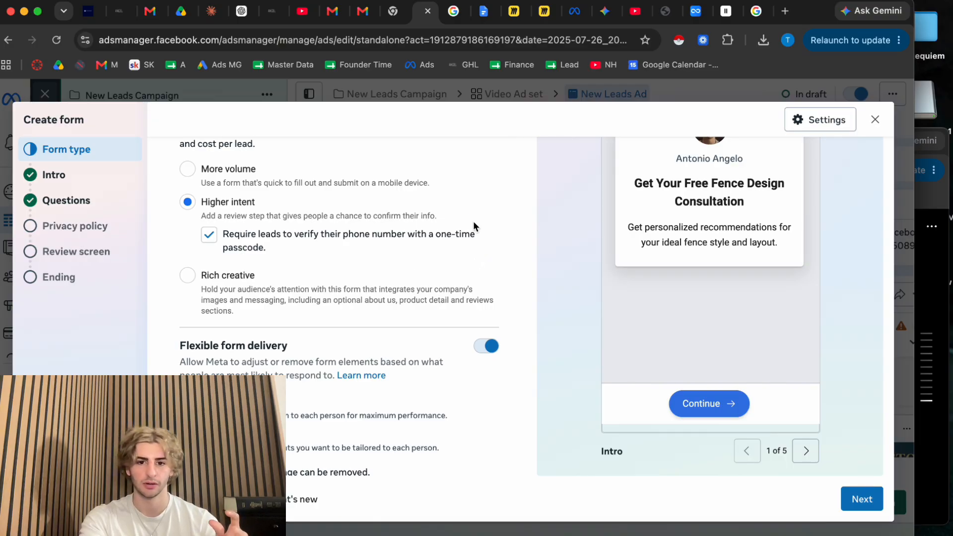
{"action": "left_click", "coordinate": [514, 11]}
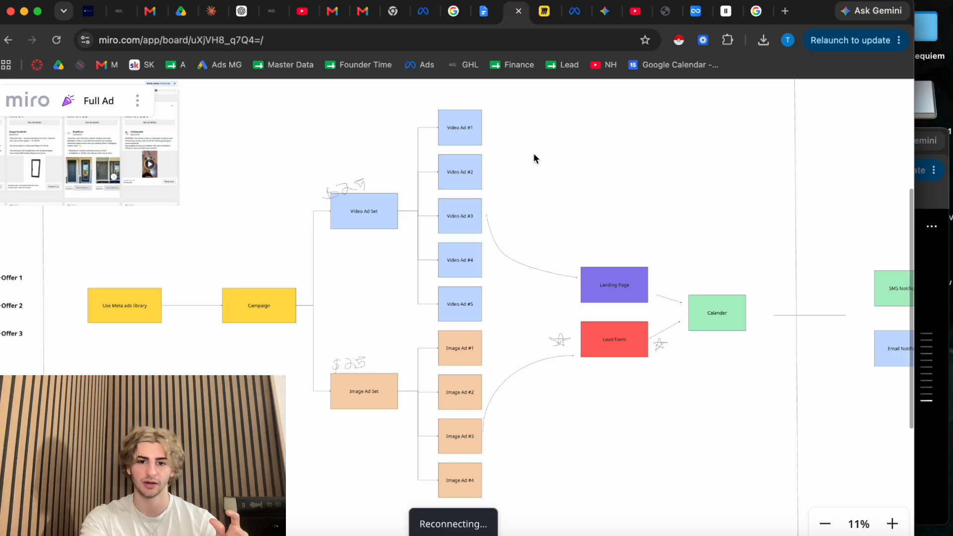
{"action": "left_click", "coordinate": [544, 11]}
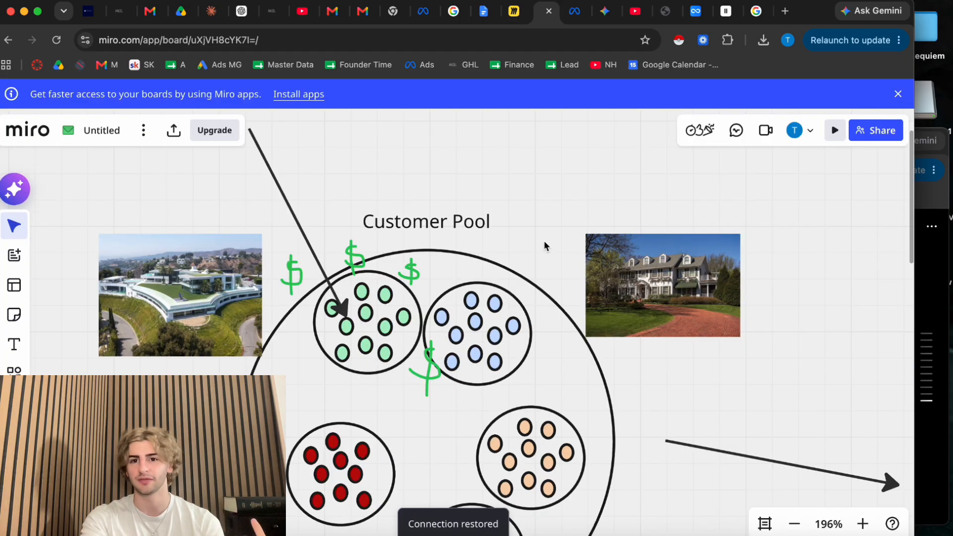
{"action": "left_click", "coordinate": [517, 13]}
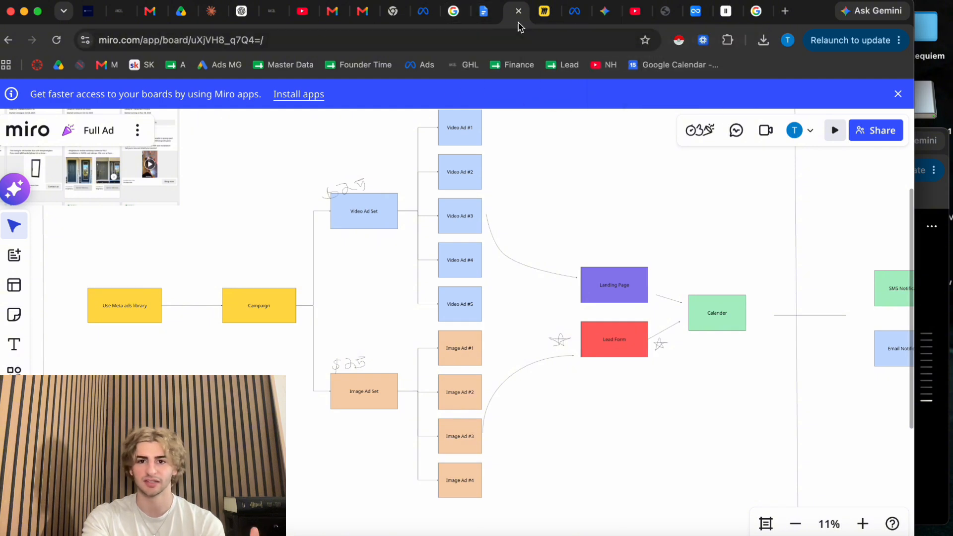
Step: Set the form ending's headline to "Thanks!" and description to "We will be in touch with you in less than 10 minutes with a phone call!"
{"action": "left_click", "coordinate": [422, 11]}
{"action": "key", "text": "BackSpace"}
{"action": "key", "text": "BackSpace"}
{"action": "key", "text": "BackSpace"}
{"action": "key", "text": "BackSpace"}
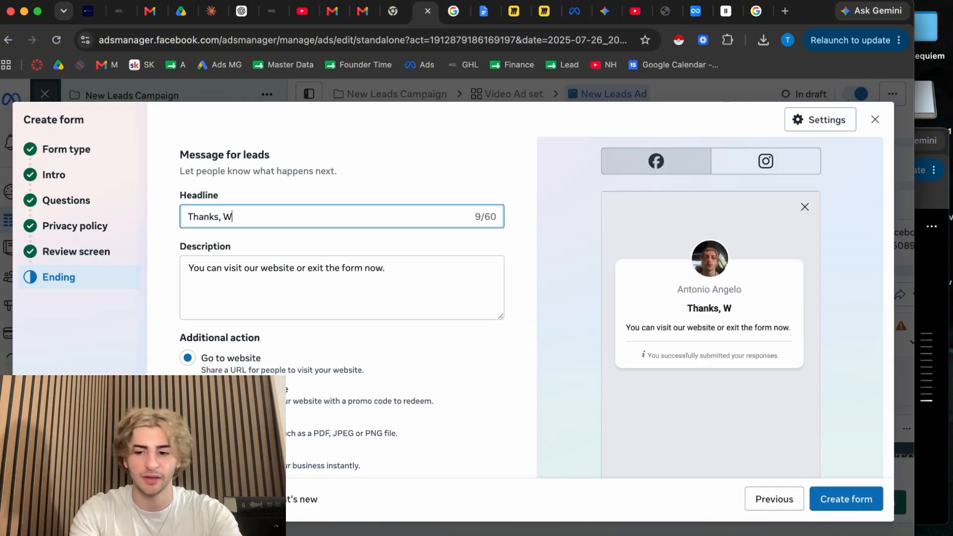
{"action": "type", "text": "!"}
{"action": "left_click_drag", "start_coordinate": [400, 275], "coordinate": [141, 276]}
{"action": "key", "text": "BackSpace"}
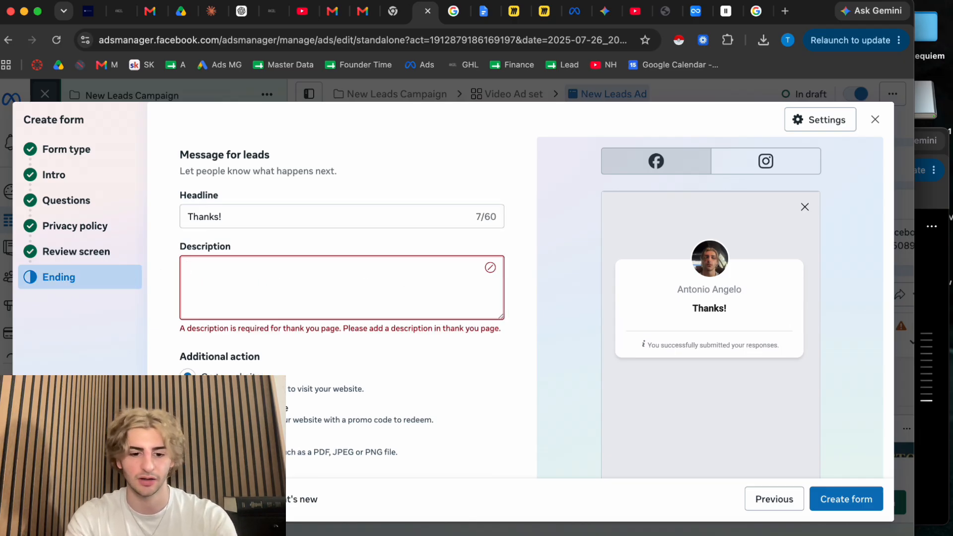
{"action": "type", "text": "We will be in touch with you in less than 10 minutes with a phone call!"}
{"action": "left_click", "coordinate": [427, 327]}
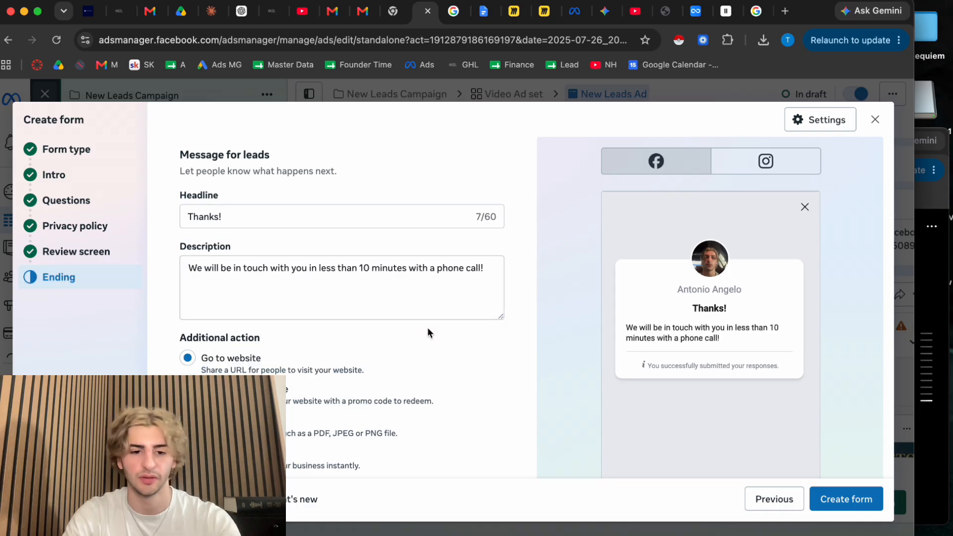
Step: Look through the form ending's additional actions and link settings, and close the lead form without creating it
{"action": "scroll", "coordinate": [427, 328], "scroll_direction": "down", "scroll_amount": 3}
{"action": "scroll", "coordinate": [427, 331], "scroll_direction": "down", "scroll_amount": 1}
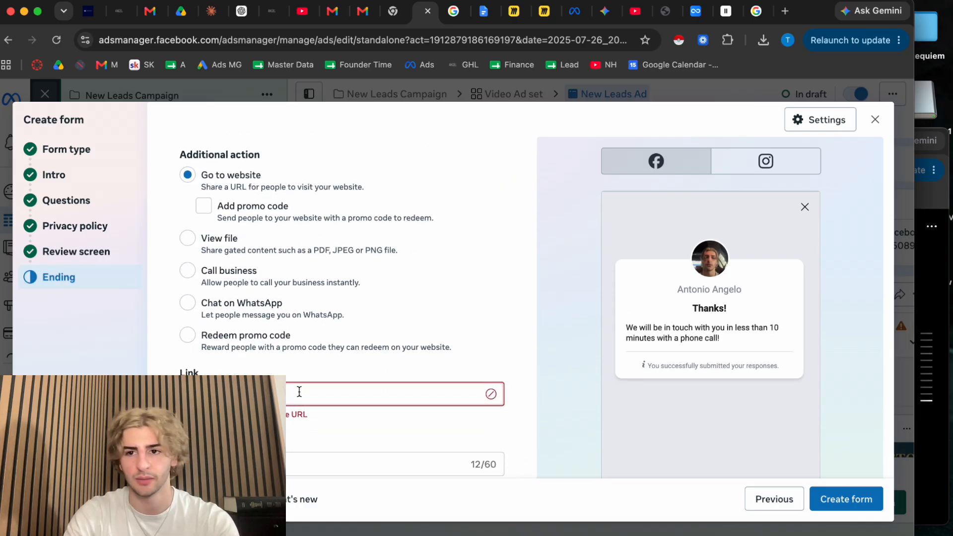
{"action": "scroll", "coordinate": [304, 393], "scroll_direction": "down", "scroll_amount": 3}
{"action": "key", "text": "Escape"}
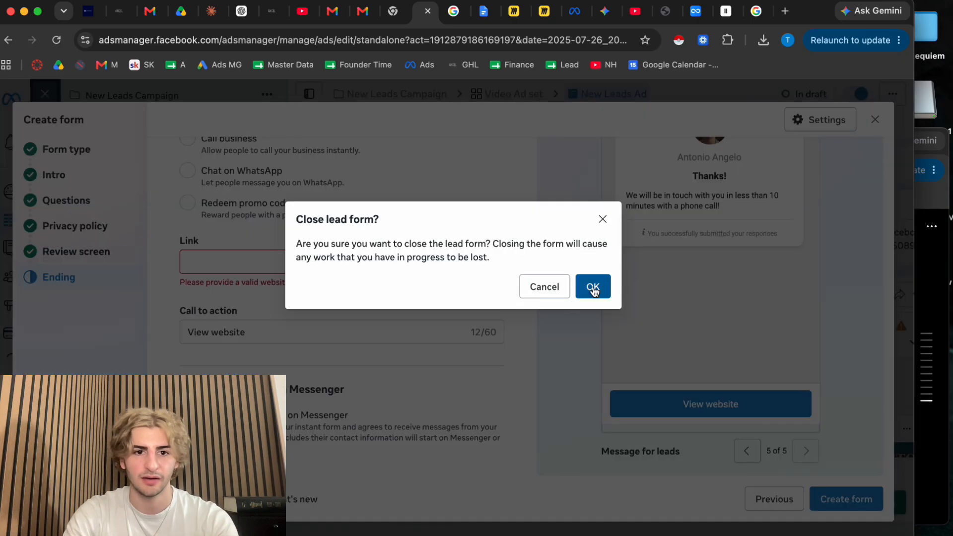
{"action": "left_click", "coordinate": [596, 285]}
Step: Duplicate the New Leads Ad within the Video Ad set and check the copy's media
{"action": "scroll", "coordinate": [422, 303], "scroll_direction": "up", "scroll_amount": 5}
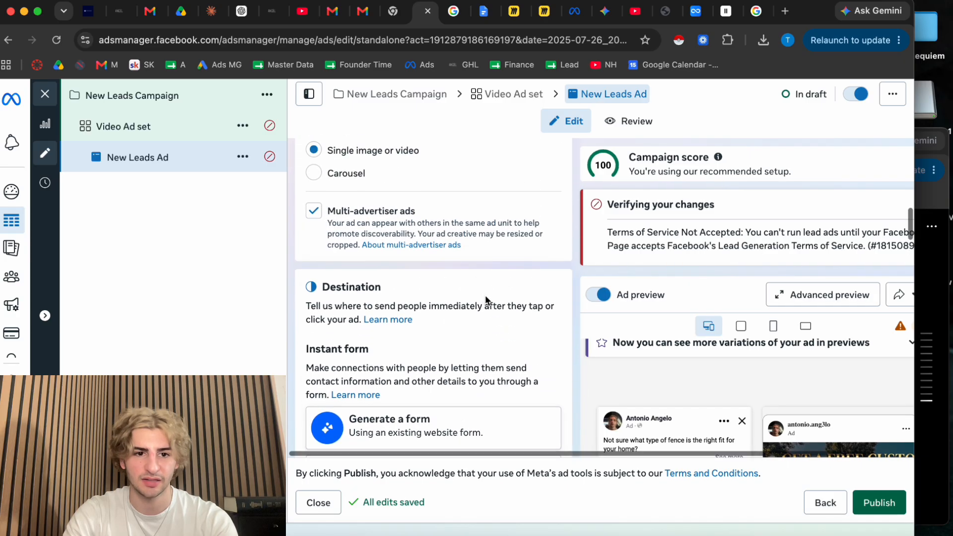
{"action": "key", "text": "cmd+d"}
{"action": "left_click", "coordinate": [612, 411]}
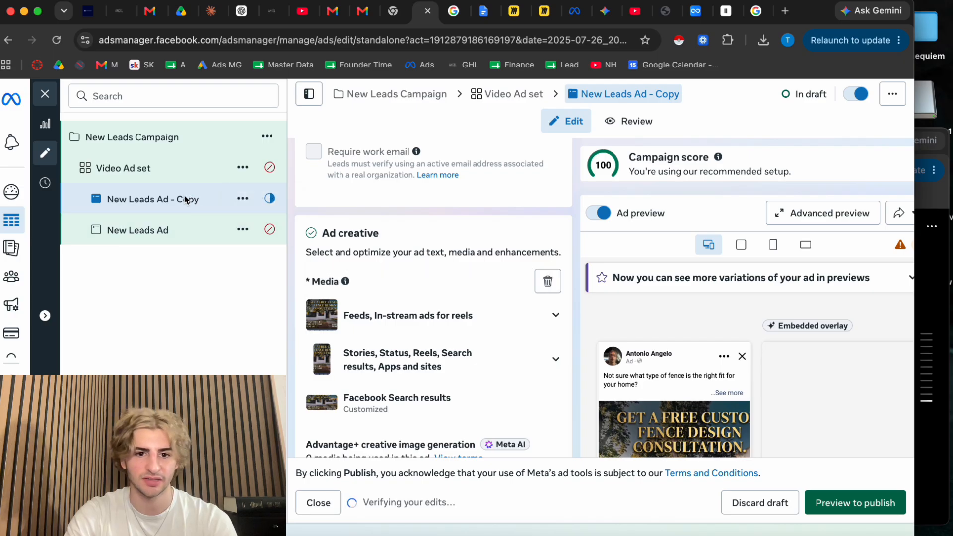
{"action": "scroll", "coordinate": [372, 338], "scroll_direction": "up", "scroll_amount": 1}
{"action": "scroll", "coordinate": [374, 320], "scroll_direction": "down", "scroll_amount": 3}
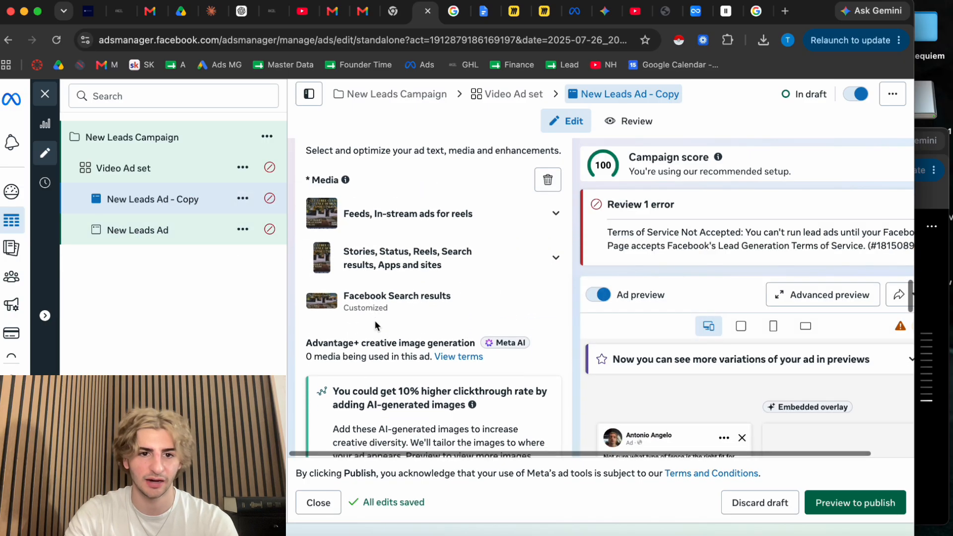
{"action": "scroll", "coordinate": [376, 325], "scroll_direction": "up", "scroll_amount": 3}
{"action": "scroll", "coordinate": [375, 313], "scroll_direction": "down", "scroll_amount": 1}
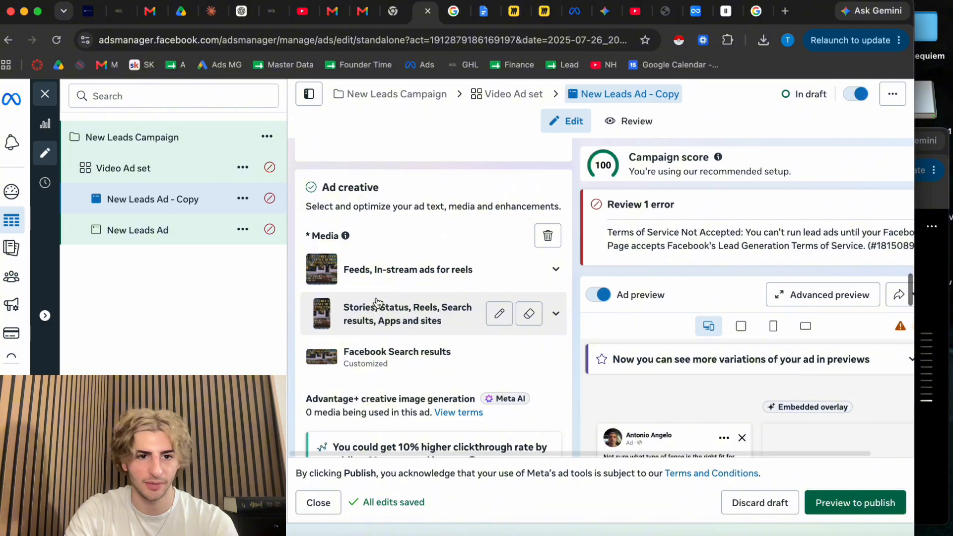
Step: Duplicate the Video Ad set with its ads and start replacing the word "Video" in the original ad set's name
{"action": "left_click", "coordinate": [243, 167]}
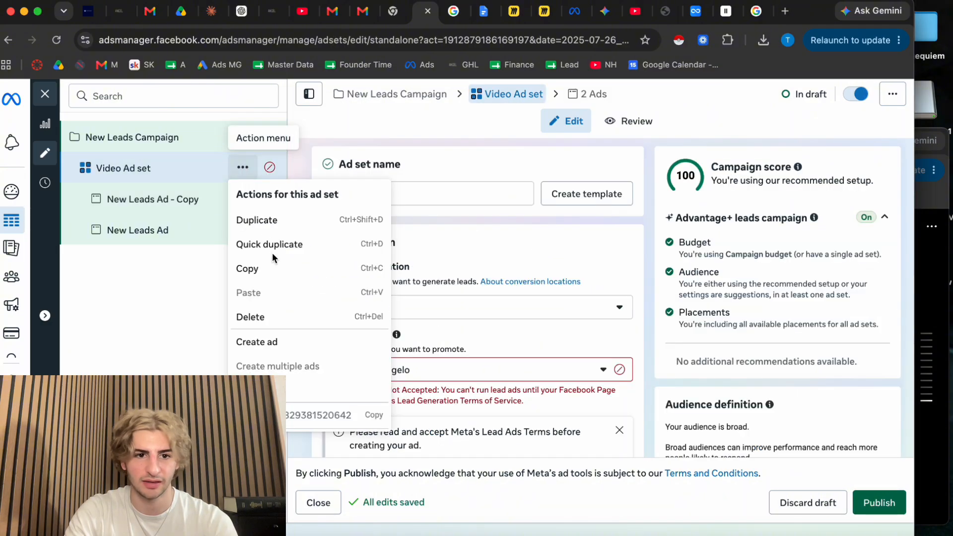
{"action": "left_click", "coordinate": [278, 222]}
{"action": "left_click", "coordinate": [617, 411]}
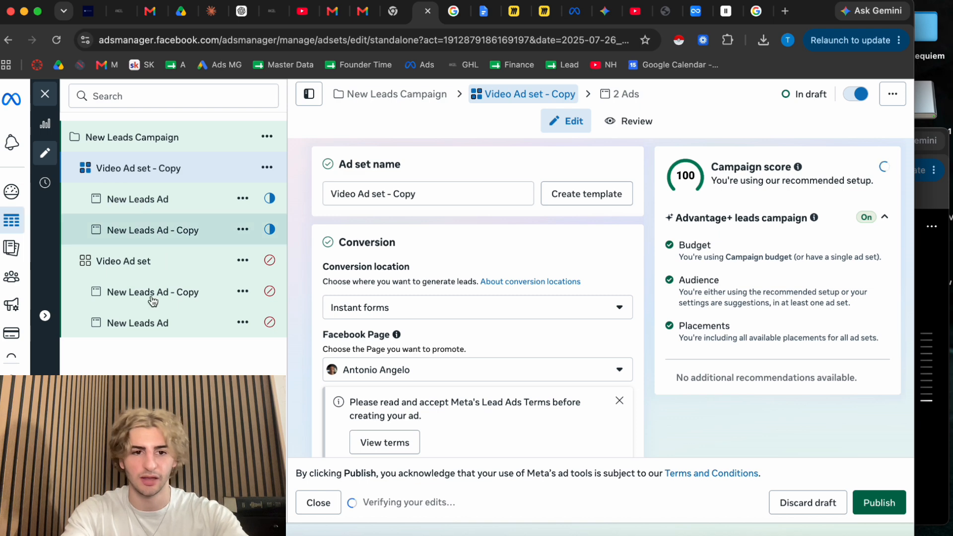
{"action": "double_click", "coordinate": [141, 262]}
{"action": "double_click", "coordinate": [116, 261]}
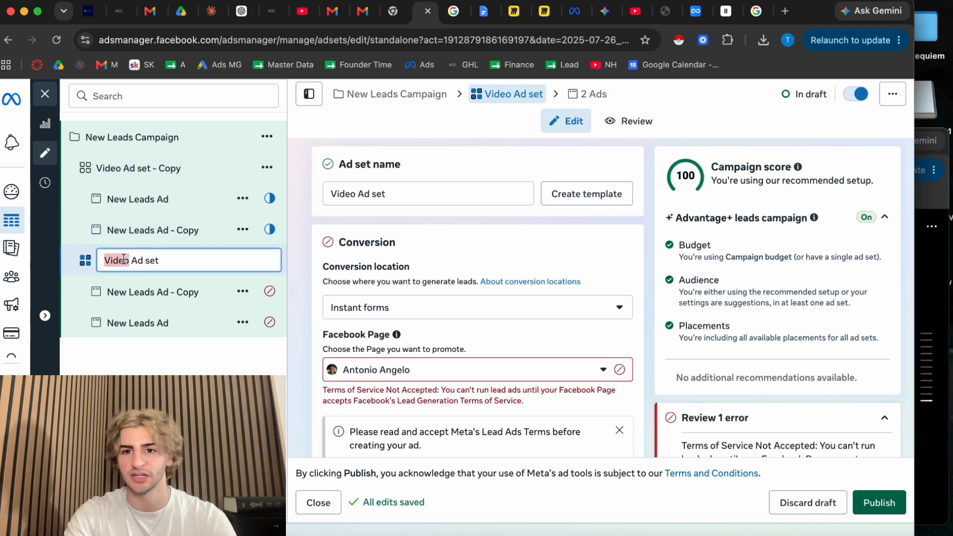
{"action": "type", "text": "In"}
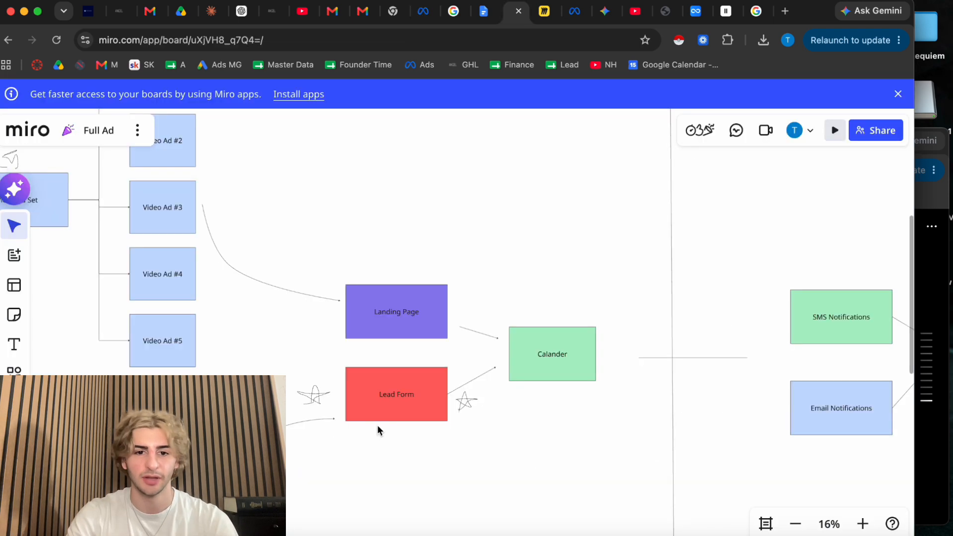
Step: Examine the Miro campaign flow from the ad sets through the landing page, lead form and calendar to the notifications and phone call
{"action": "scroll", "coordinate": [377, 424], "scroll_direction": "down", "scroll_amount": 1}
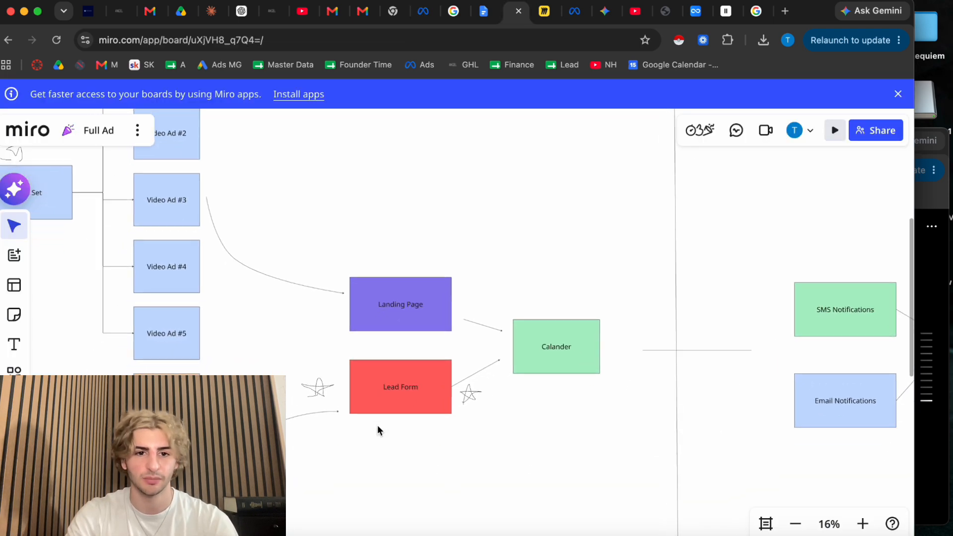
{"action": "scroll", "coordinate": [434, 287], "scroll_direction": "down", "scroll_amount": 5}
{"action": "scroll", "coordinate": [435, 286], "scroll_direction": "up", "scroll_amount": 4}
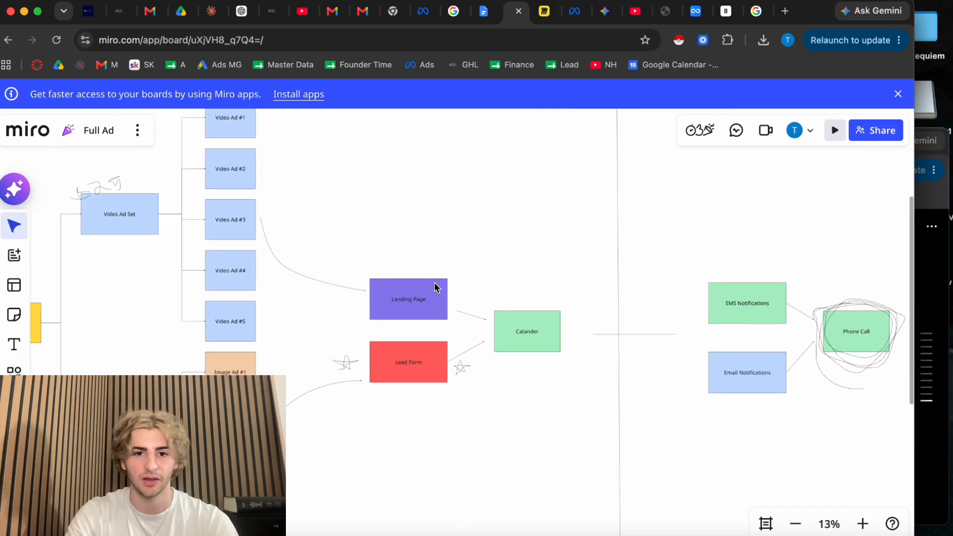
{"action": "scroll", "coordinate": [195, 336], "scroll_direction": "left", "scroll_amount": 5}
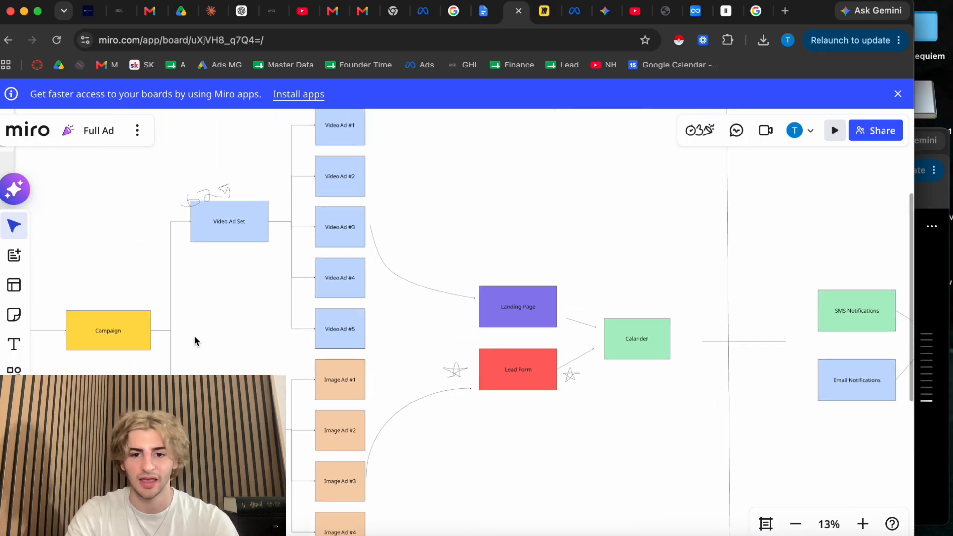
{"action": "scroll", "coordinate": [238, 329], "scroll_direction": "right", "scroll_amount": 3}
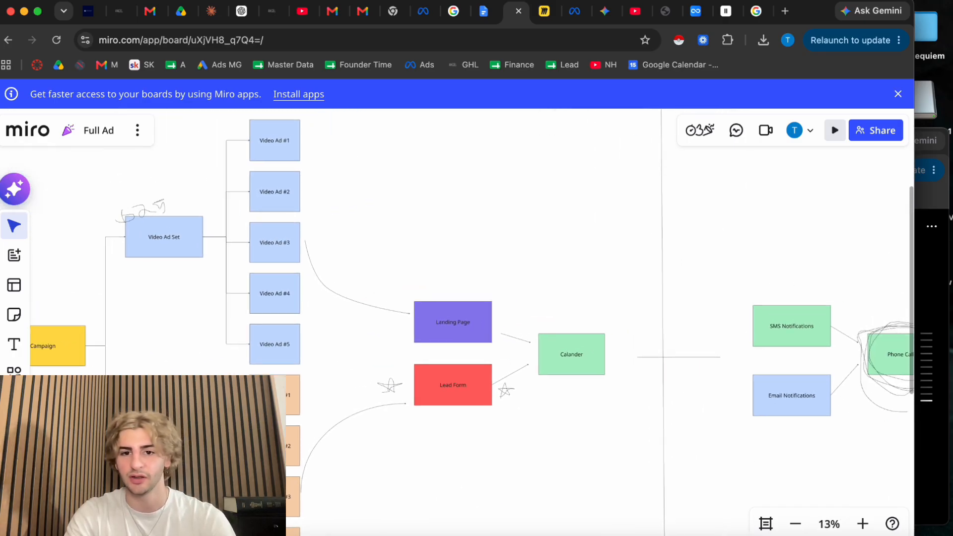
{"action": "scroll", "coordinate": [446, 445], "scroll_direction": "up", "scroll_amount": 3}
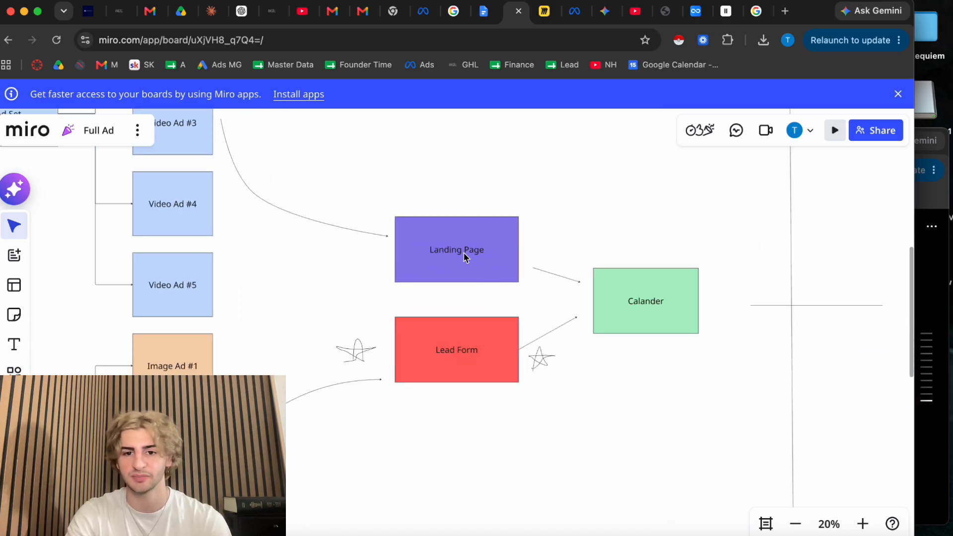
Step: Examine the Miro flow from the landing page, lead form and calendar to the phone call and the two lead outcomes
{"action": "scroll", "coordinate": [464, 253], "scroll_direction": "down", "scroll_amount": 4}
{"action": "scroll", "coordinate": [464, 253], "scroll_direction": "up", "scroll_amount": 4}
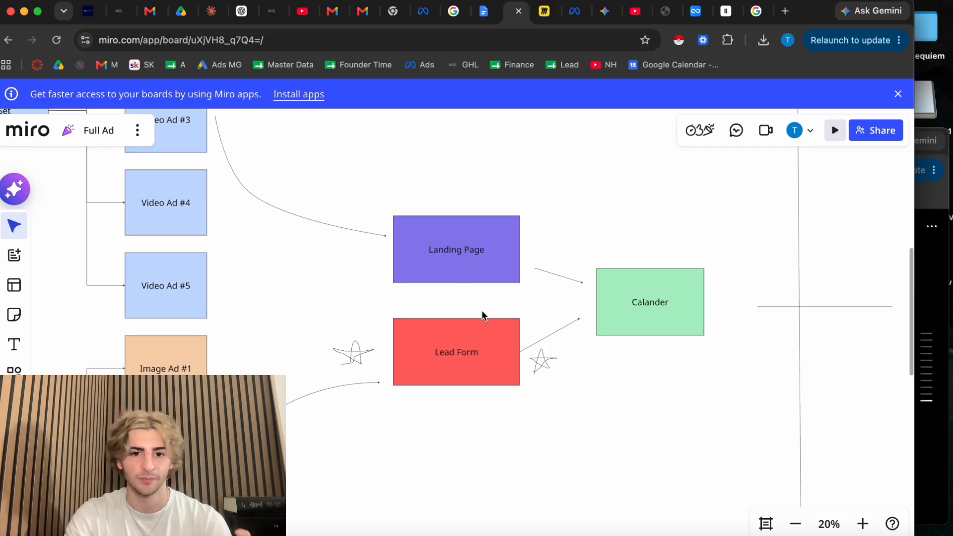
{"action": "scroll", "coordinate": [479, 303], "scroll_direction": "down", "scroll_amount": 4}
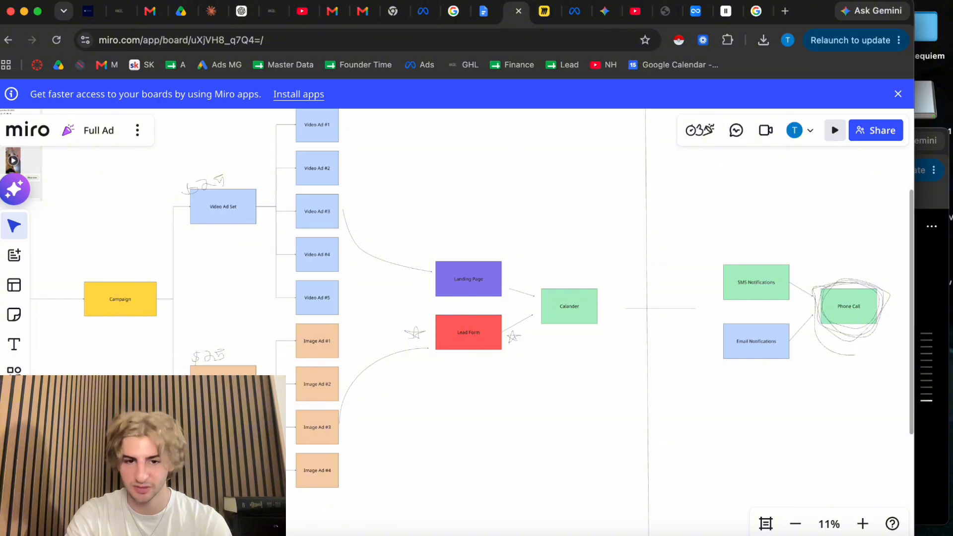
{"action": "left_click", "coordinate": [546, 11]}
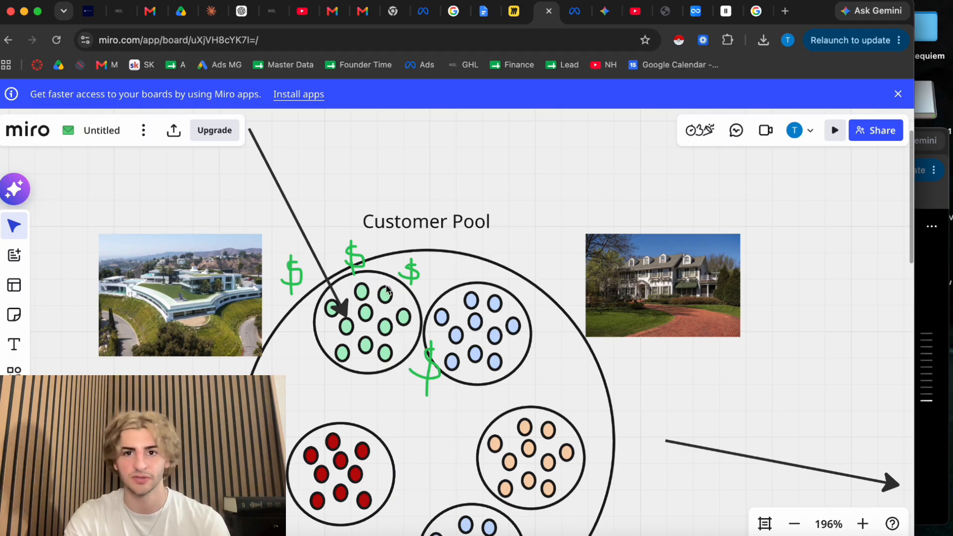
{"action": "left_click", "coordinate": [574, 12]}
{"action": "left_click", "coordinate": [520, 14]}
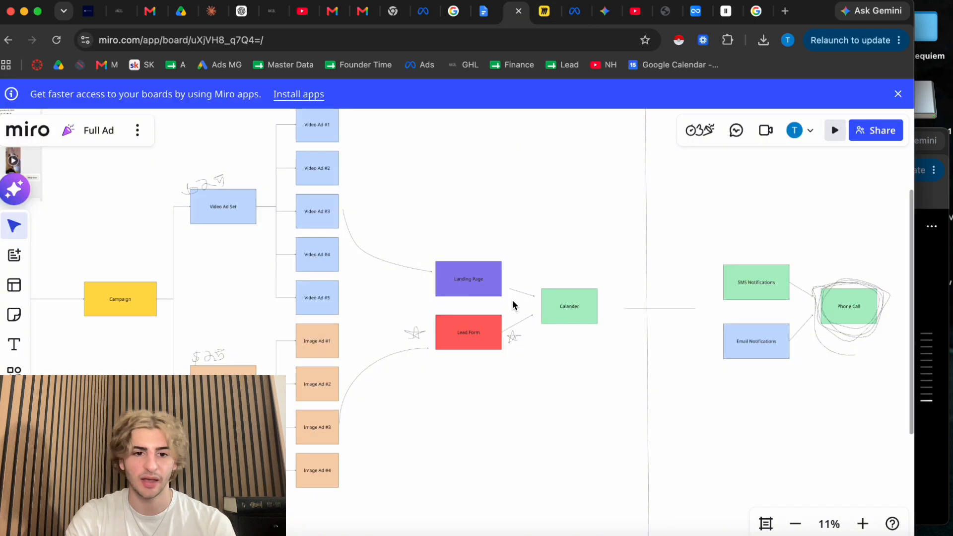
{"action": "scroll", "coordinate": [513, 300], "scroll_direction": "right", "scroll_amount": 10}
{"action": "scroll", "coordinate": [512, 299], "scroll_direction": "right", "scroll_amount": 3}
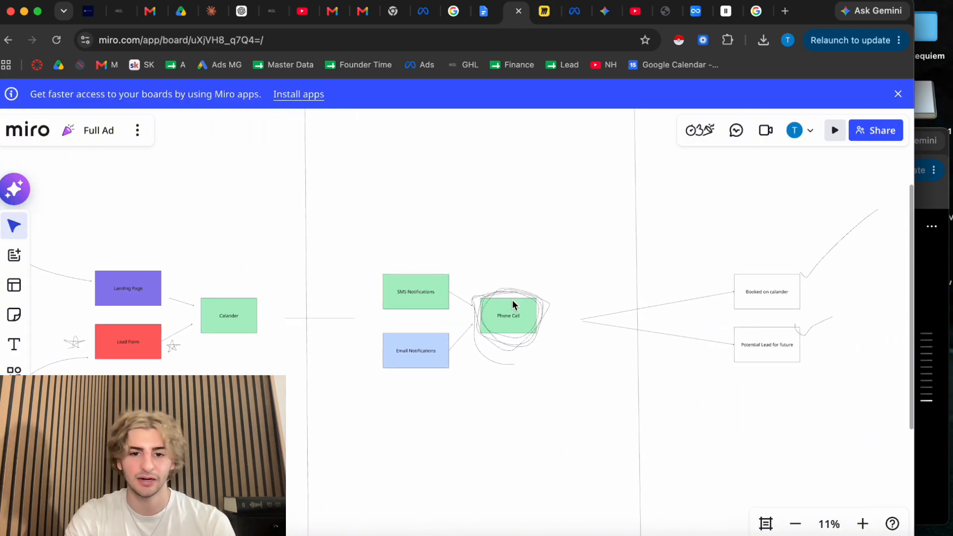
{"action": "scroll", "coordinate": [513, 299], "scroll_direction": "up", "scroll_amount": 2}
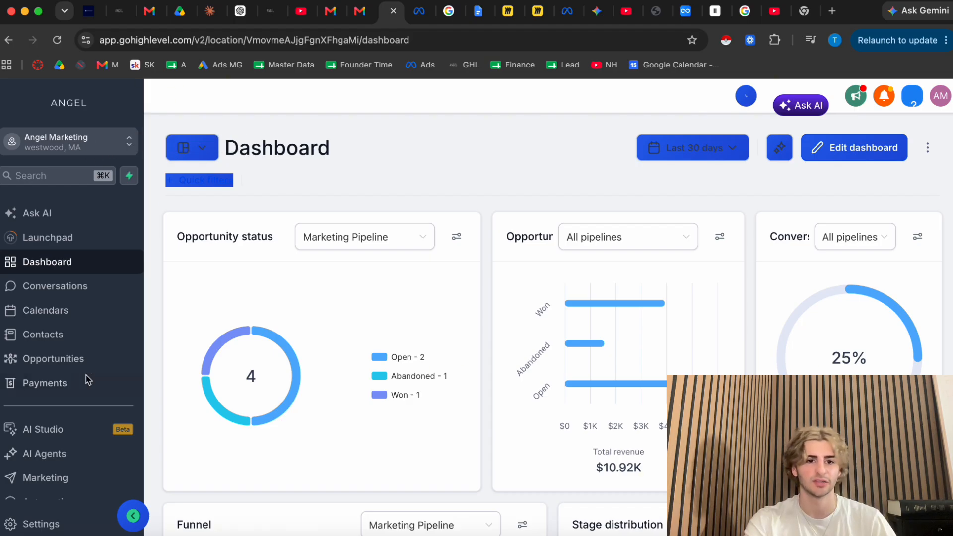
Step: Switch to GoHighLevel and open the Facebook page lead sync options in the account's integration settings
{"action": "left_click", "coordinate": [40, 523]}
{"action": "scroll", "coordinate": [50, 414], "scroll_direction": "down", "scroll_amount": 10}
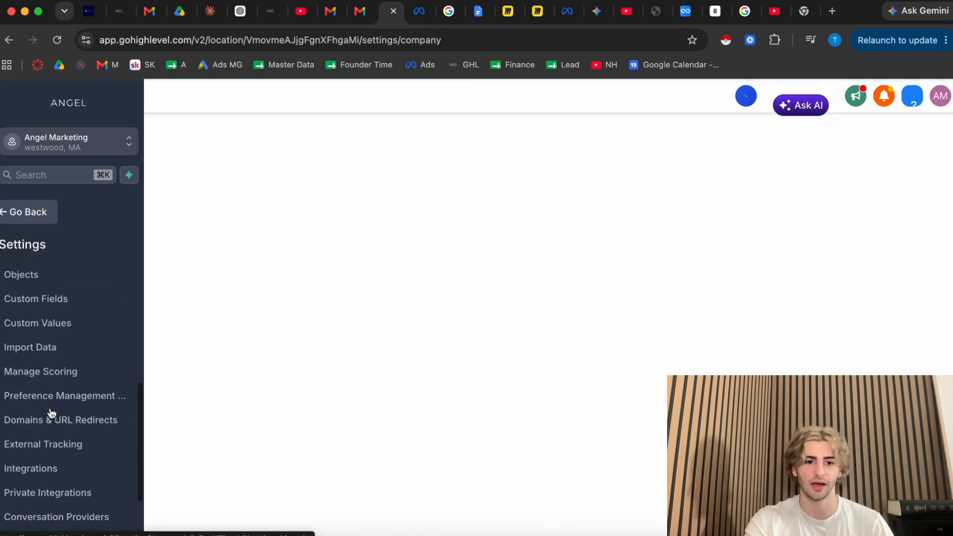
{"action": "left_click", "coordinate": [44, 383]}
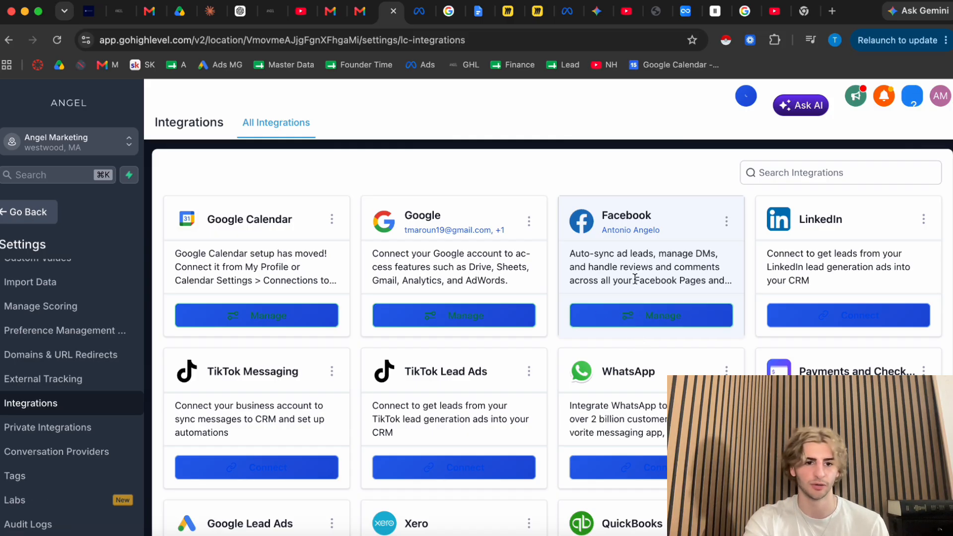
{"action": "left_click", "coordinate": [646, 317]}
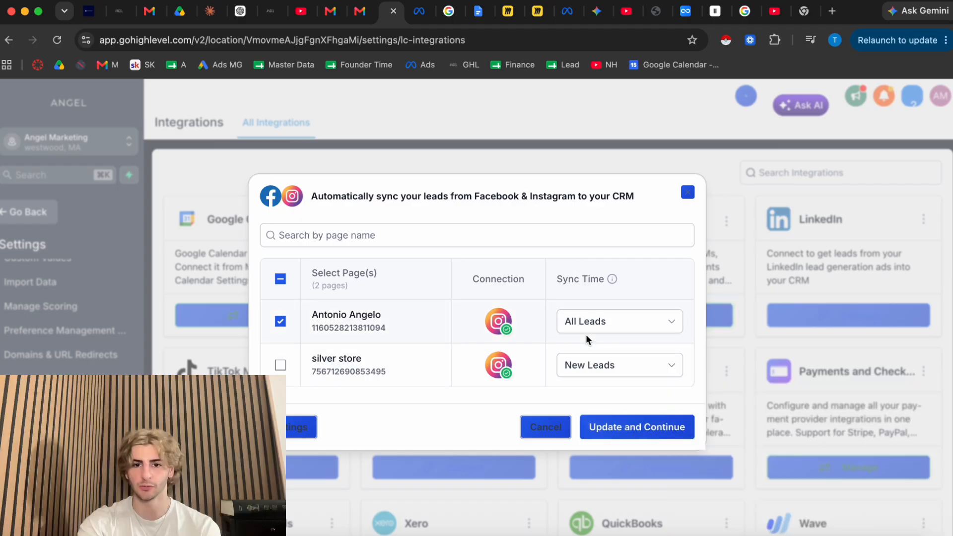
Step: Choose the selected Facebook page's lead sync time, update the connection and continue to form field mapping
{"action": "left_click", "coordinate": [585, 331]}
{"action": "left_click", "coordinate": [585, 347]}
{"action": "left_click", "coordinate": [657, 426]}
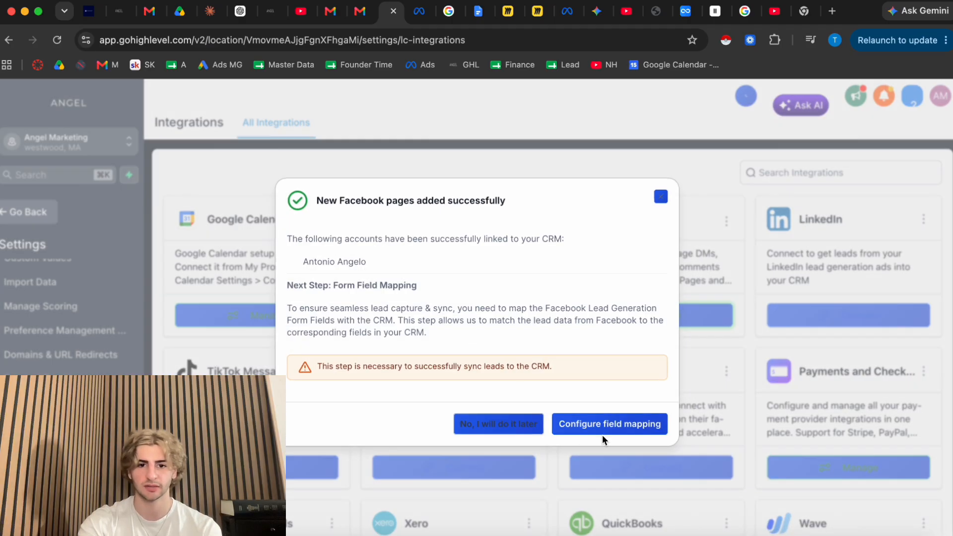
{"action": "left_click", "coordinate": [602, 431]}
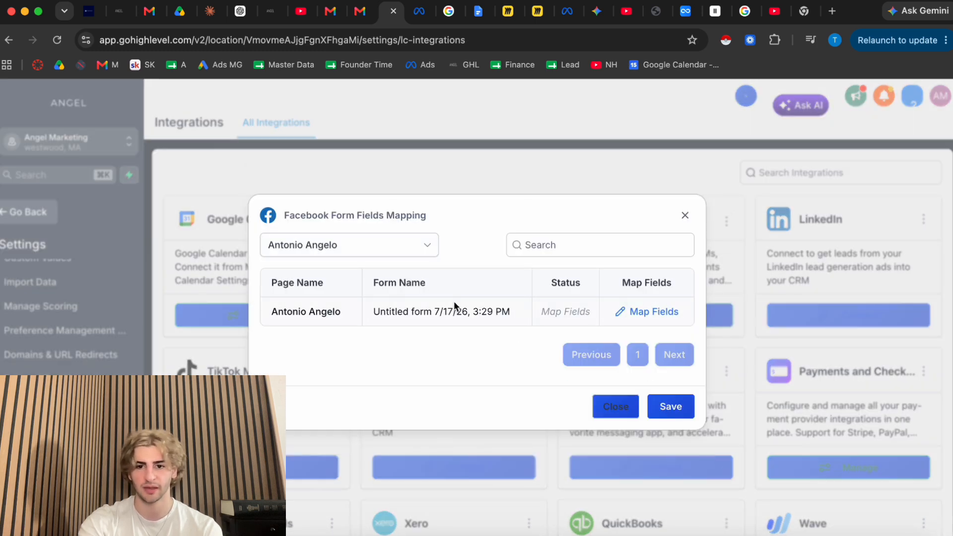
Step: Map the Facebook form's email, full name and phone number to the CRM fields Email, Full name and Phone, and save
{"action": "left_click", "coordinate": [645, 314]}
{"action": "left_click", "coordinate": [554, 275]}
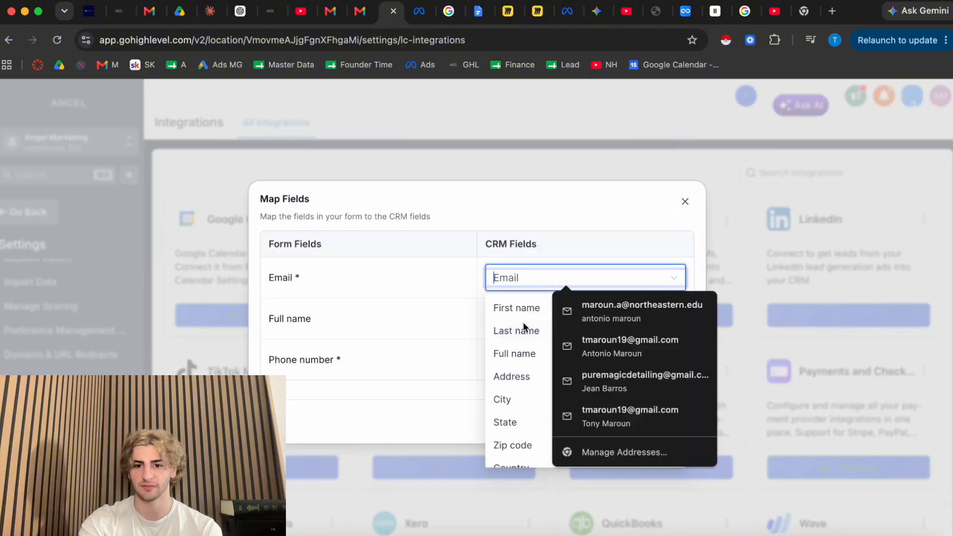
{"action": "left_click", "coordinate": [449, 311]}
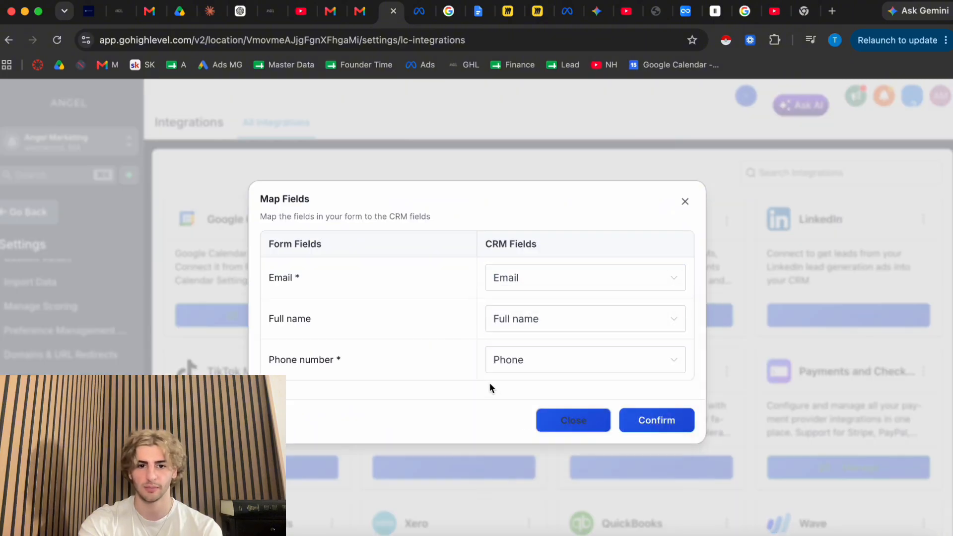
{"action": "left_click", "coordinate": [656, 421]}
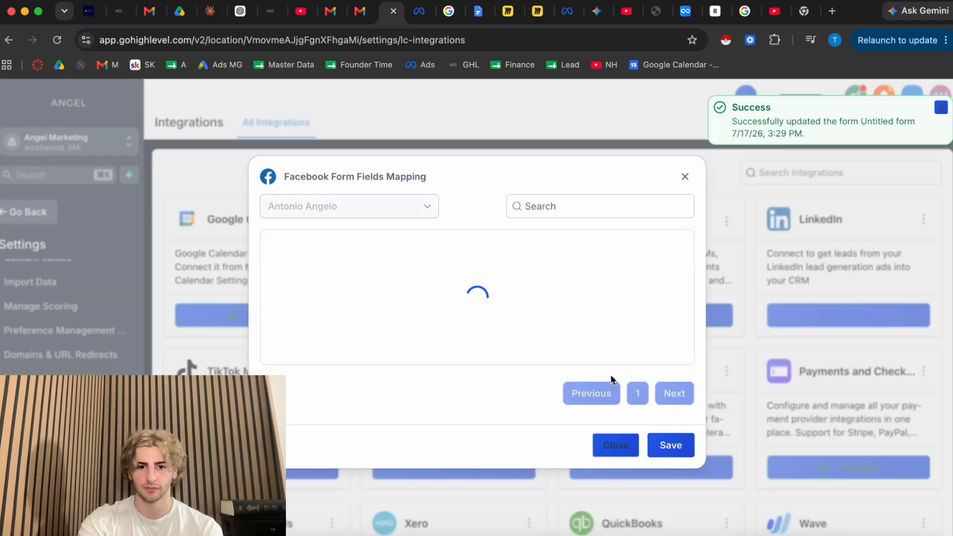
{"action": "left_click", "coordinate": [670, 406]}
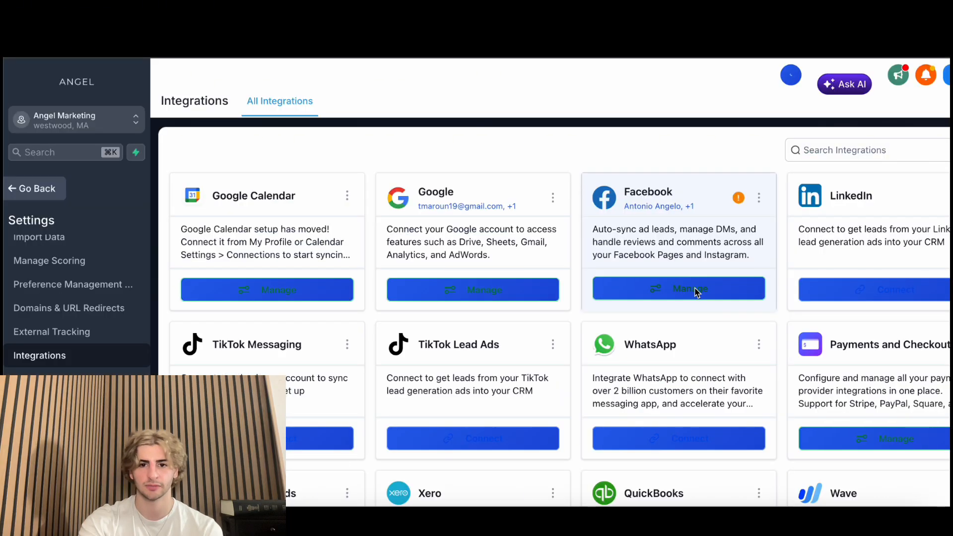
Step: Leave the integration settings and create a new blank automation workflow
{"action": "scroll", "coordinate": [74, 298], "scroll_direction": "up", "scroll_amount": 10}
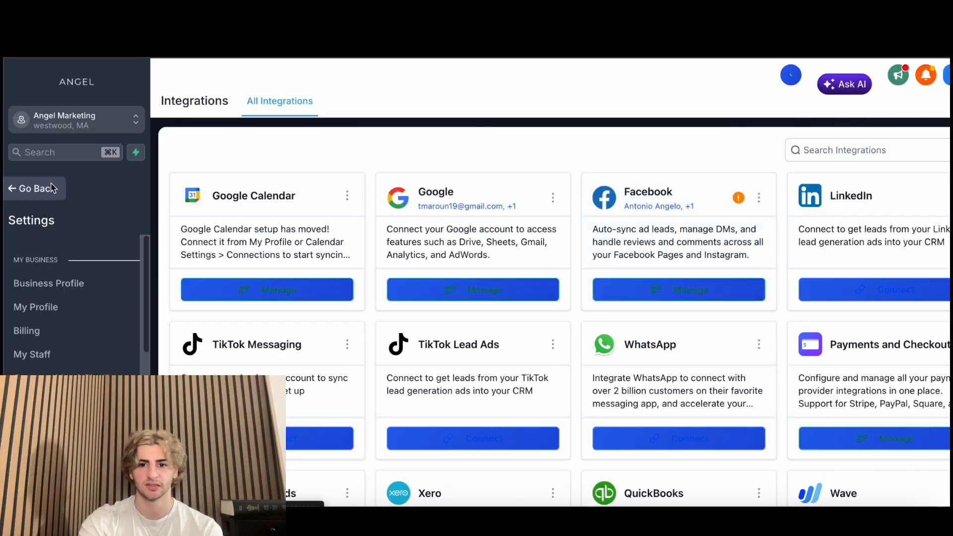
{"action": "left_click", "coordinate": [44, 191]}
{"action": "scroll", "coordinate": [75, 437], "scroll_direction": "down", "scroll_amount": 3}
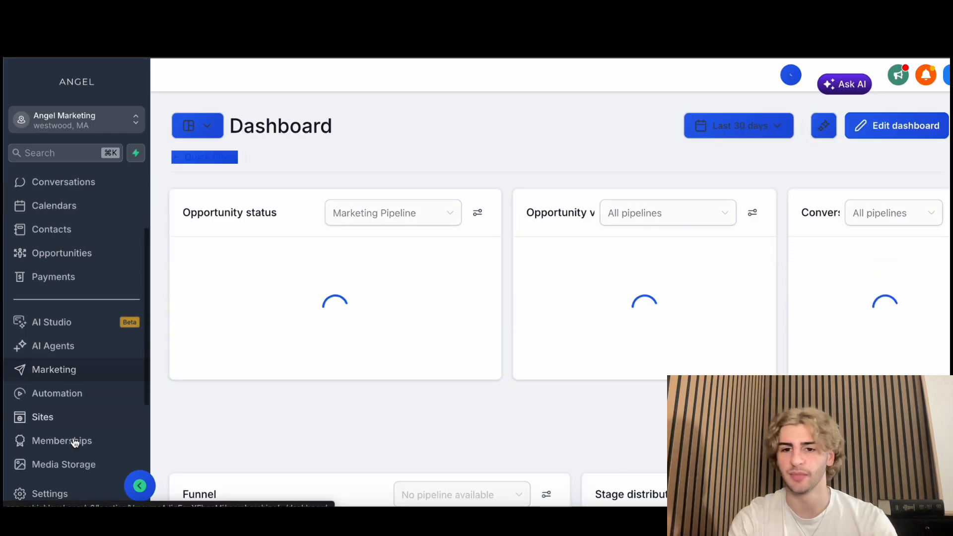
{"action": "left_click", "coordinate": [20, 372]}
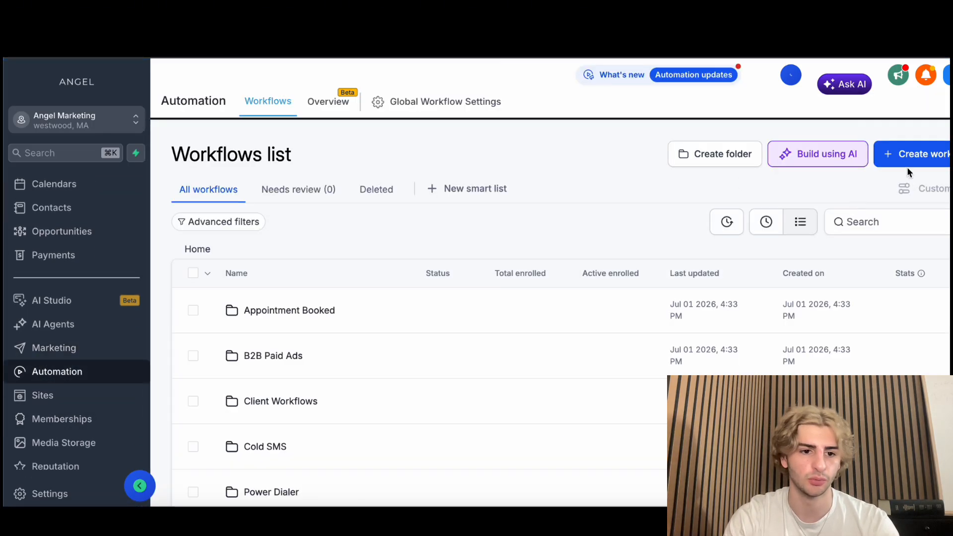
{"action": "left_click", "coordinate": [915, 162]}
{"action": "left_click", "coordinate": [905, 186]}
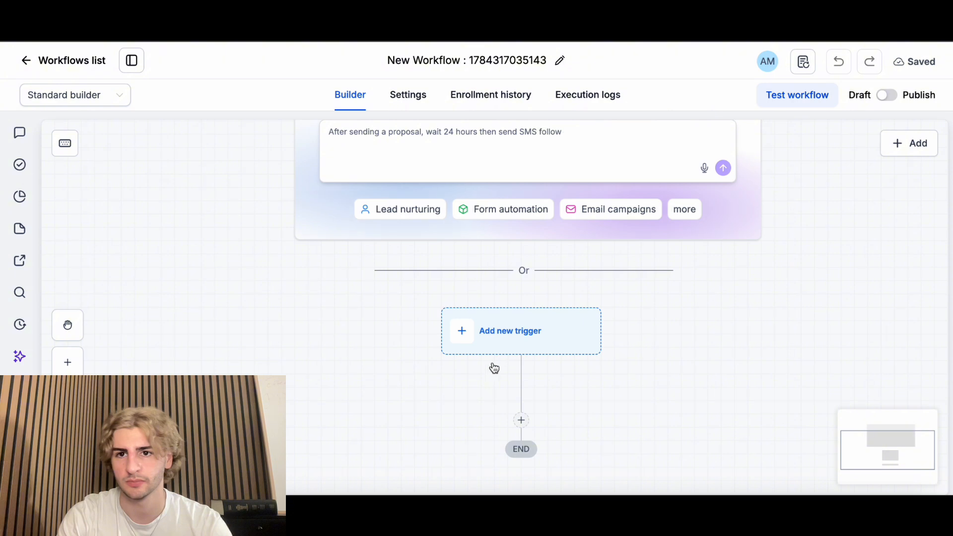
Step: Add a "Facebook lead form submitted" trigger with page and form filters on Any, and save it
{"action": "left_click", "coordinate": [529, 333]}
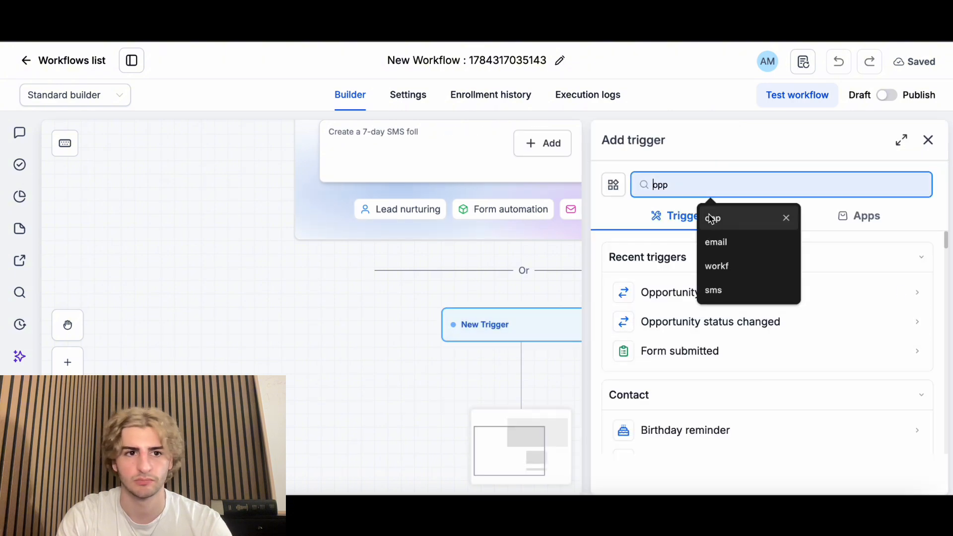
{"action": "type", "text": "face"}
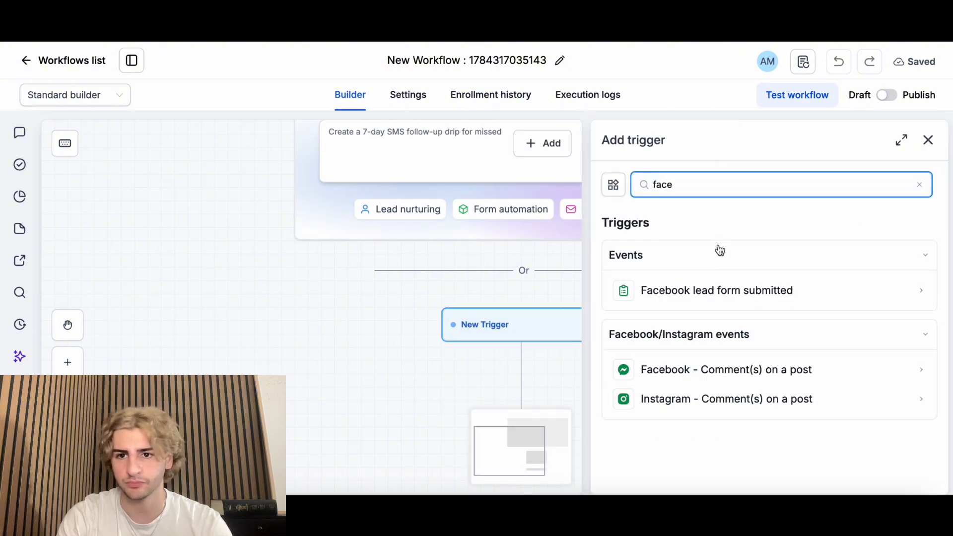
{"action": "left_click", "coordinate": [726, 298]}
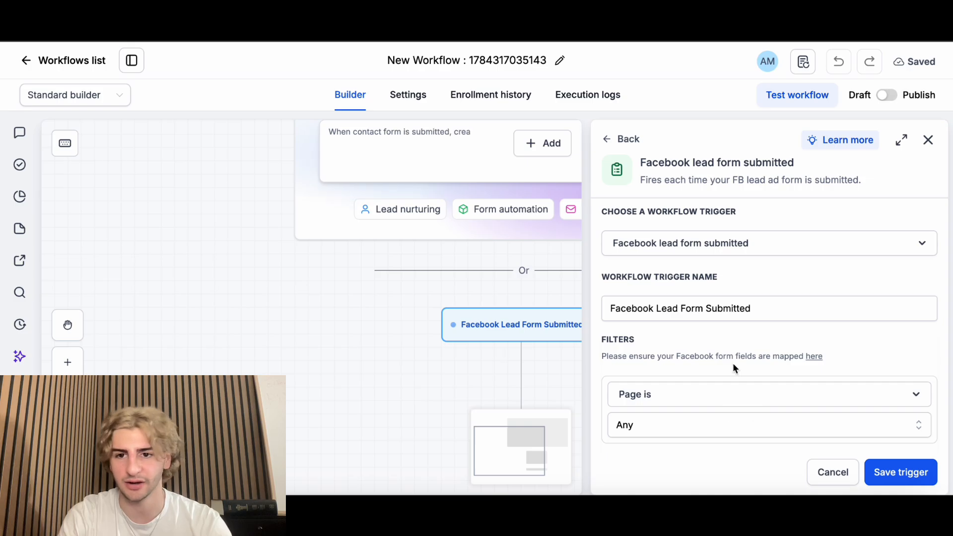
{"action": "scroll", "coordinate": [734, 368], "scroll_direction": "down", "scroll_amount": 2}
{"action": "scroll", "coordinate": [744, 261], "scroll_direction": "down", "scroll_amount": 2}
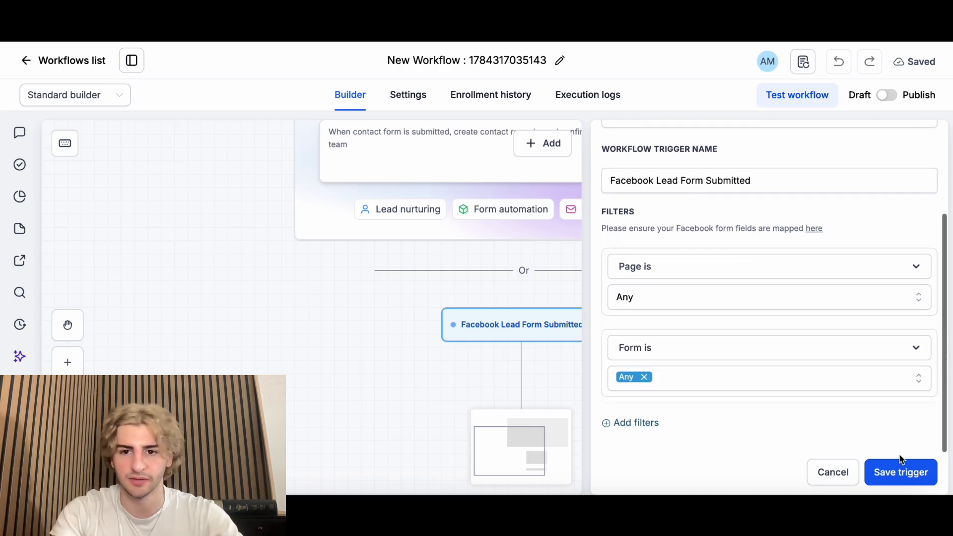
{"action": "left_click", "coordinate": [904, 471]}
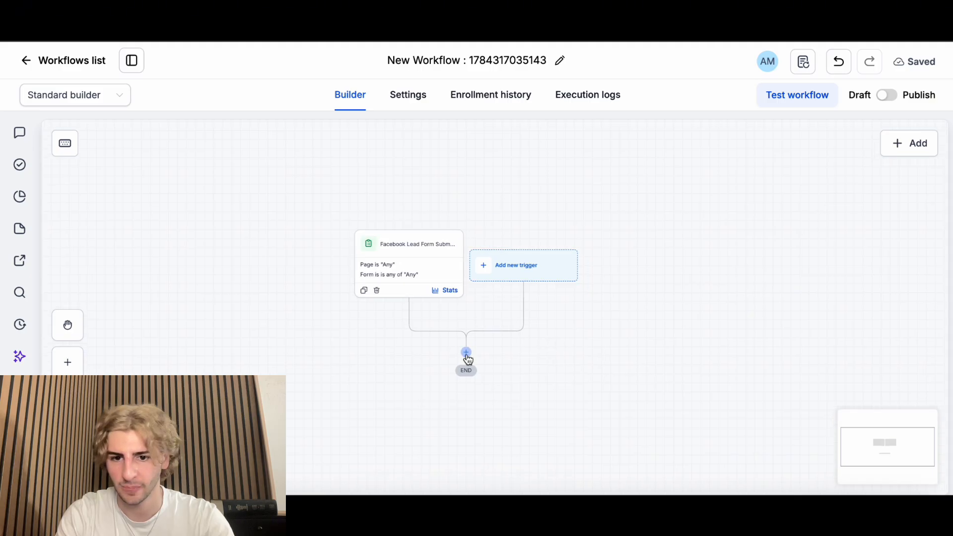
Step: Try to add an SMS action without a message after the Facebook lead form trigger, and discard it
{"action": "left_click", "coordinate": [466, 354]}
{"action": "left_click", "coordinate": [659, 320]}
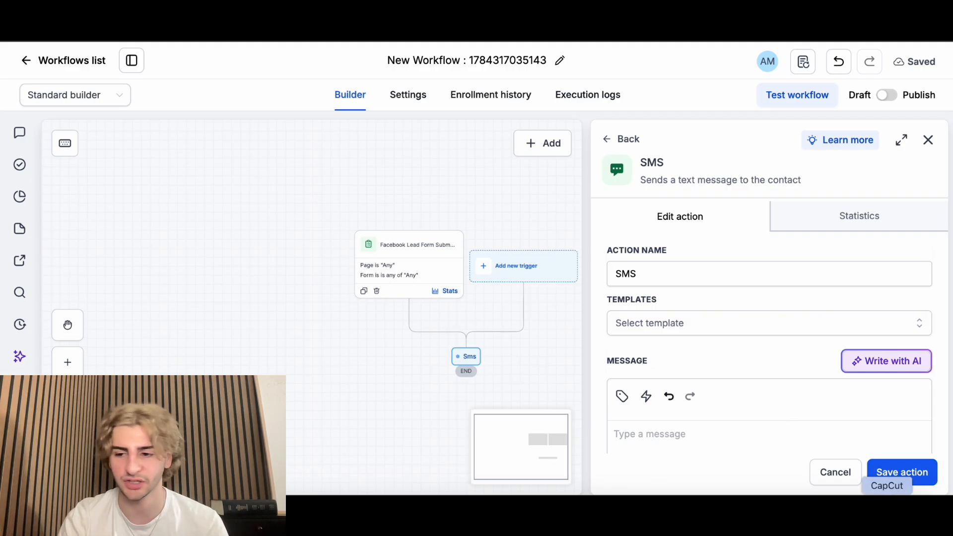
{"action": "left_click", "coordinate": [908, 476]}
{"action": "left_click", "coordinate": [928, 139]}
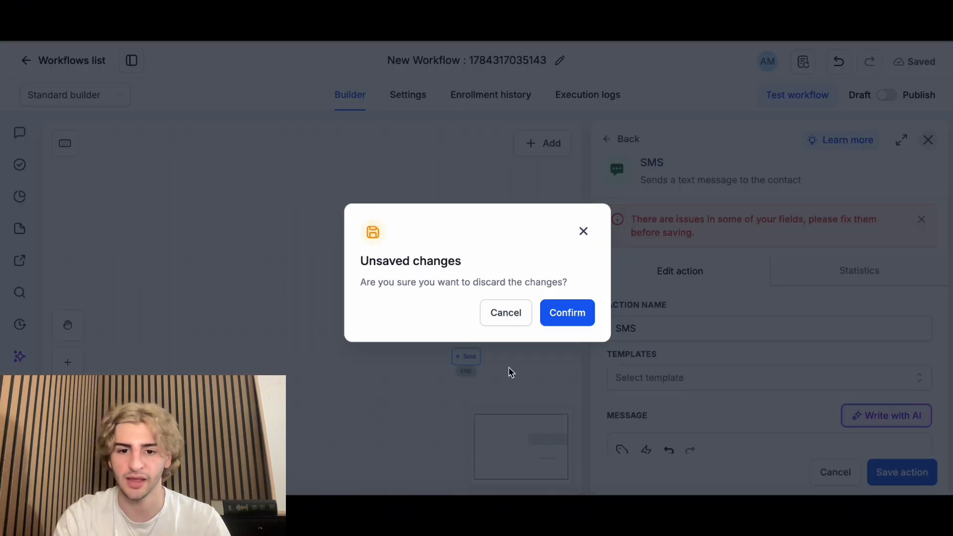
{"action": "left_click", "coordinate": [557, 313]}
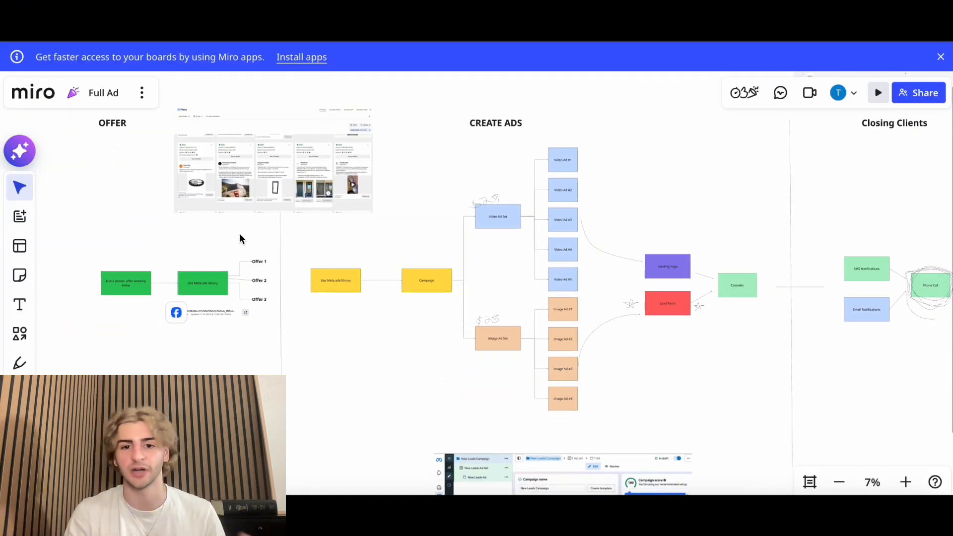
Step: Return to the Miro board and review the flow from the offer and campaign through the ads to the lead form
{"action": "scroll", "coordinate": [378, 339], "scroll_direction": "right", "scroll_amount": 3}
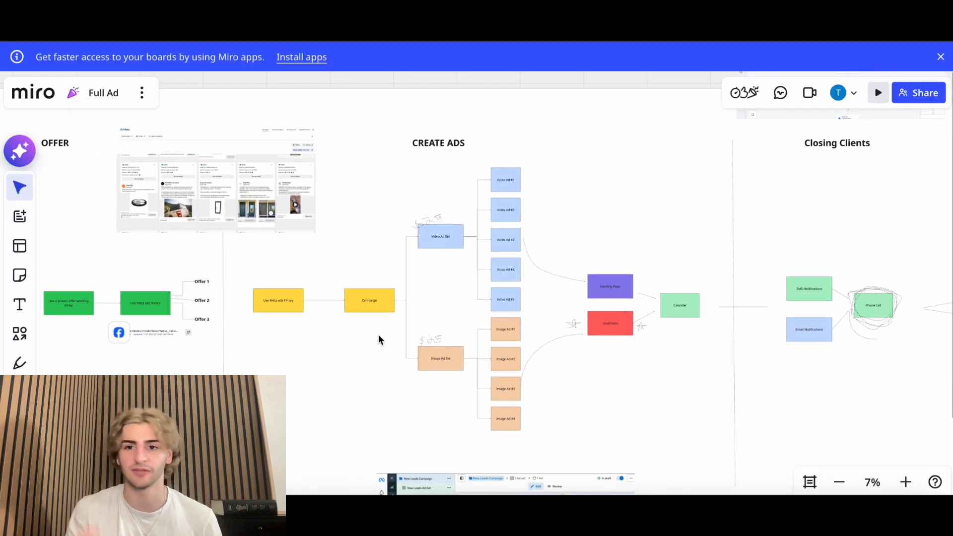
{"action": "scroll", "coordinate": [451, 326], "scroll_direction": "right", "scroll_amount": 5}
{"action": "left_click", "coordinate": [451, 327]}
{"action": "scroll", "coordinate": [451, 327], "scroll_direction": "up", "scroll_amount": 3}
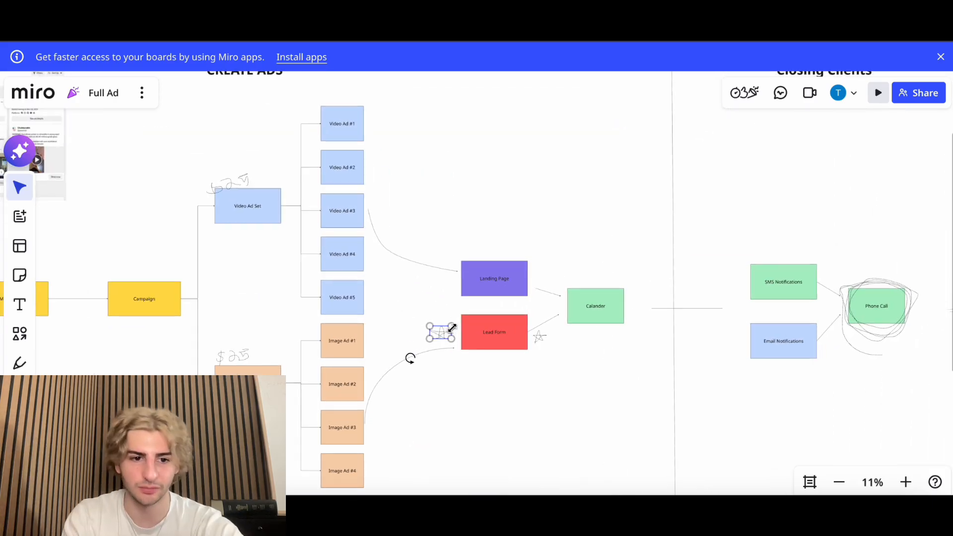
{"action": "left_click", "coordinate": [399, 313]}
{"action": "scroll", "coordinate": [421, 322], "scroll_direction": "right", "scroll_amount": 4}
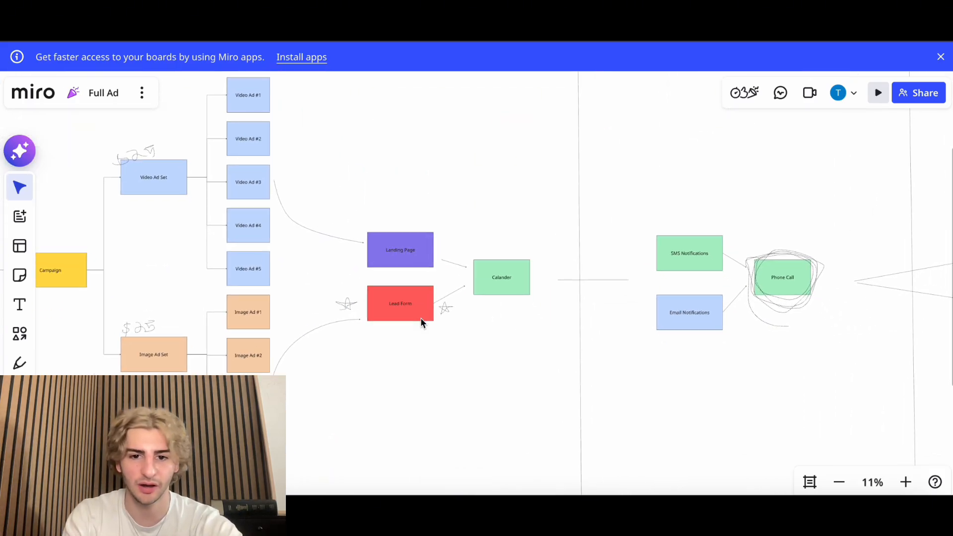
Step: Examine the client-closing flow from SMS and email notifications through the phone call to the booked and potential lead outcomes
{"action": "scroll", "coordinate": [430, 321], "scroll_direction": "right", "scroll_amount": 8}
{"action": "scroll", "coordinate": [431, 321], "scroll_direction": "up", "scroll_amount": 2}
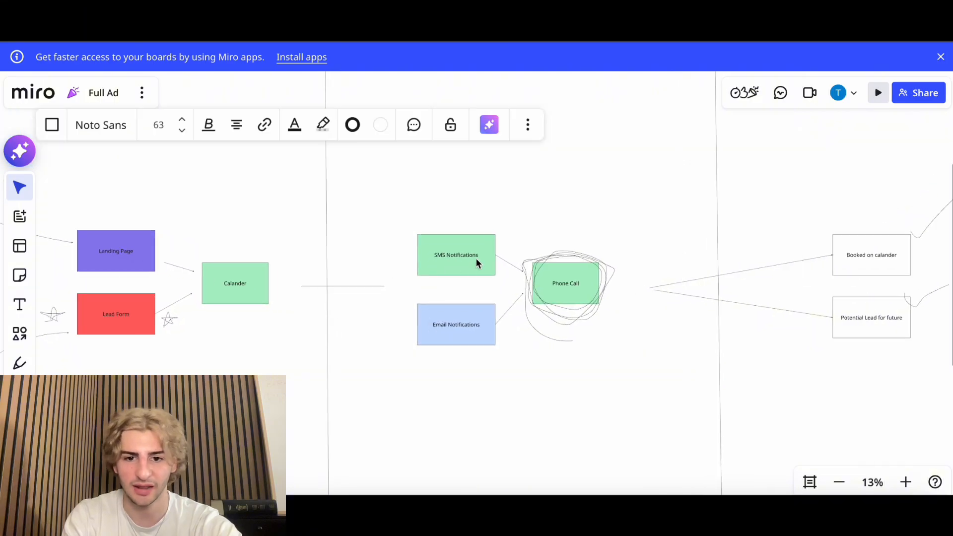
{"action": "scroll", "coordinate": [476, 260], "scroll_direction": "right", "scroll_amount": 5}
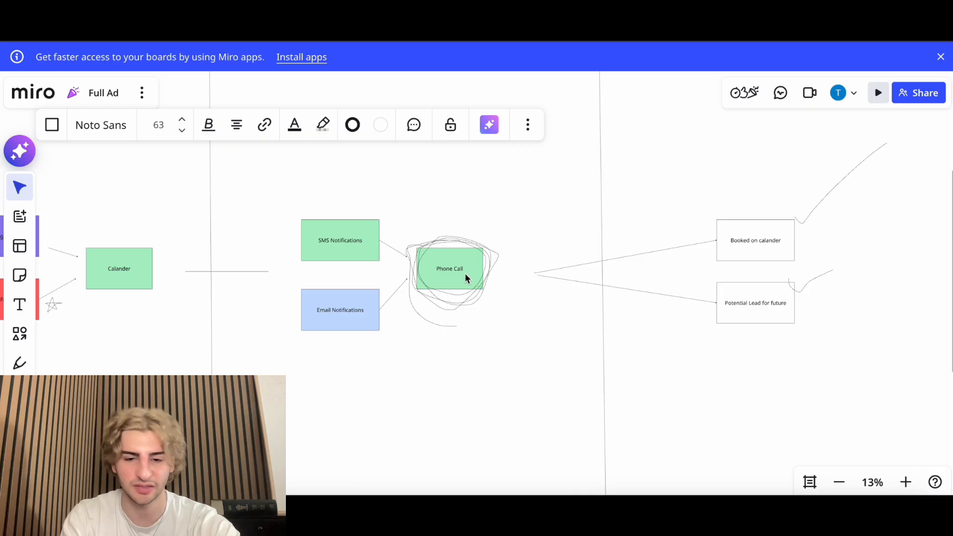
{"action": "scroll", "coordinate": [478, 296], "scroll_direction": "down", "scroll_amount": 2}
{"action": "scroll", "coordinate": [477, 296], "scroll_direction": "right", "scroll_amount": 4}
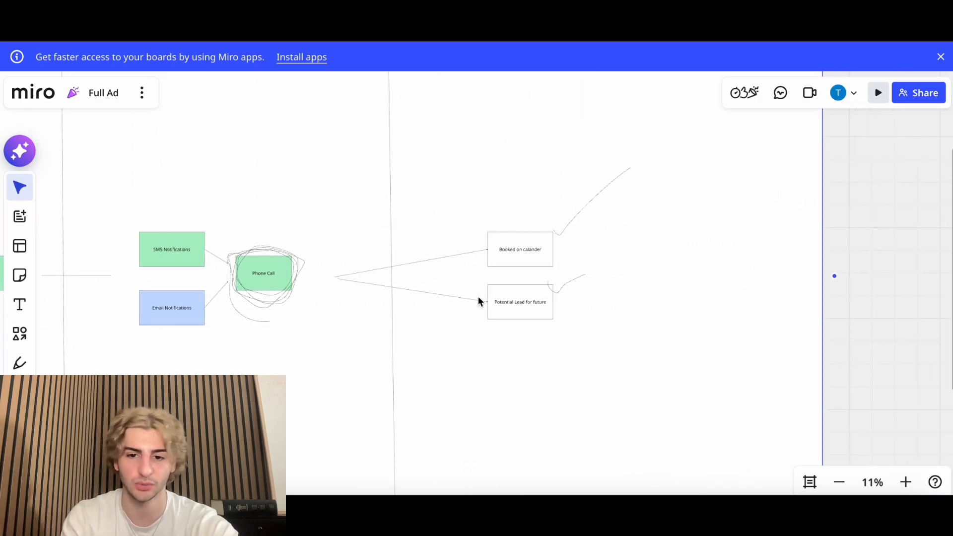
{"action": "scroll", "coordinate": [477, 296], "scroll_direction": "up", "scroll_amount": 3}
{"action": "left_click", "coordinate": [478, 296]}
{"action": "scroll", "coordinate": [478, 296], "scroll_direction": "up", "scroll_amount": 2}
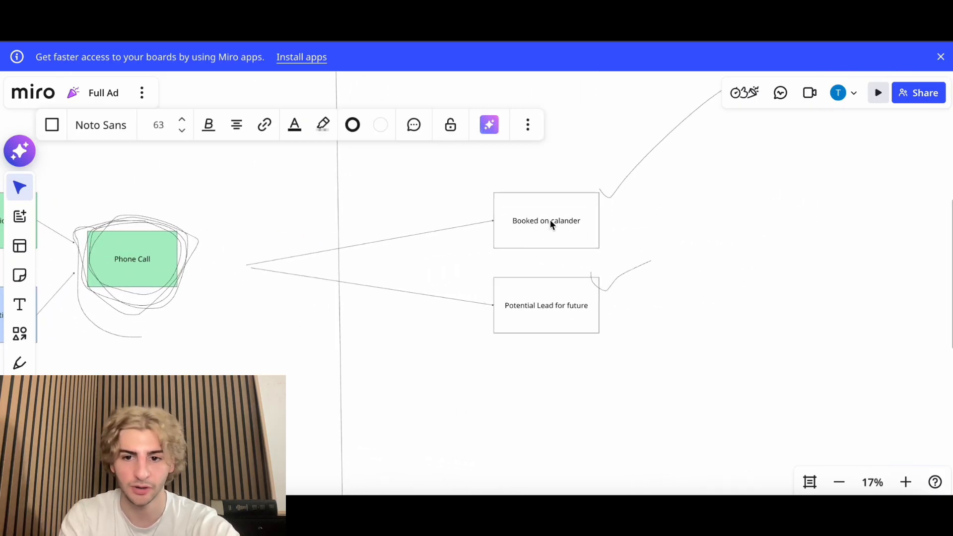